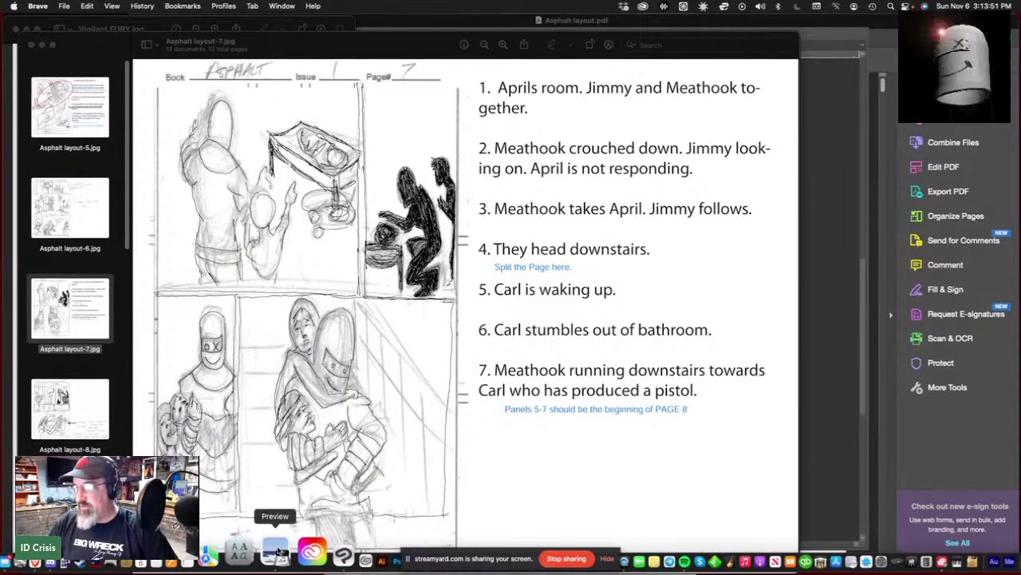
- Switch to Clip Studio Paint, preview Asphalt issue 1 page 1c.clip from the Issue 1 Pages folder, and open it
{"action": "left_click", "coordinate": [309, 551]}
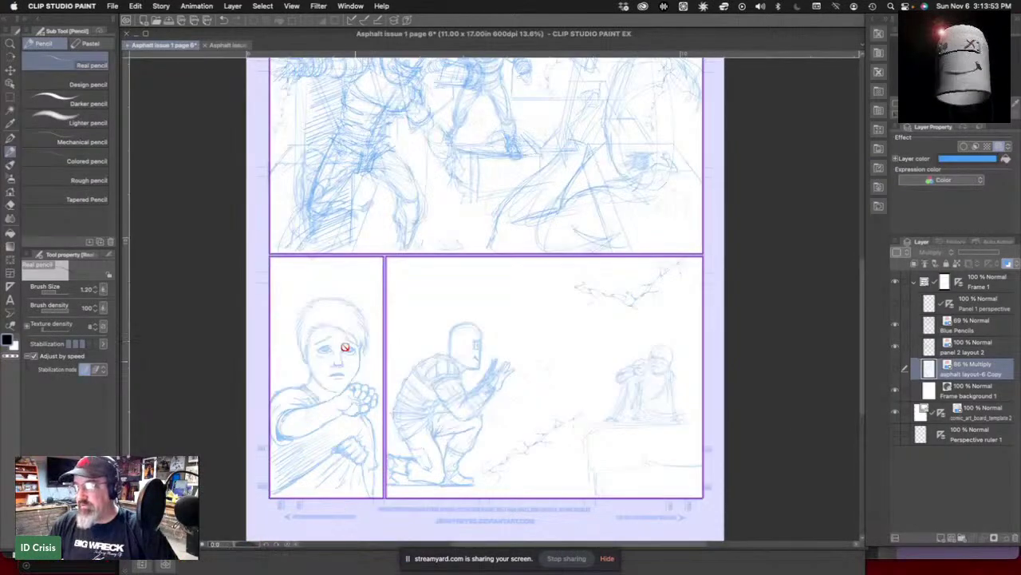
{"action": "left_click", "coordinate": [114, 6]}
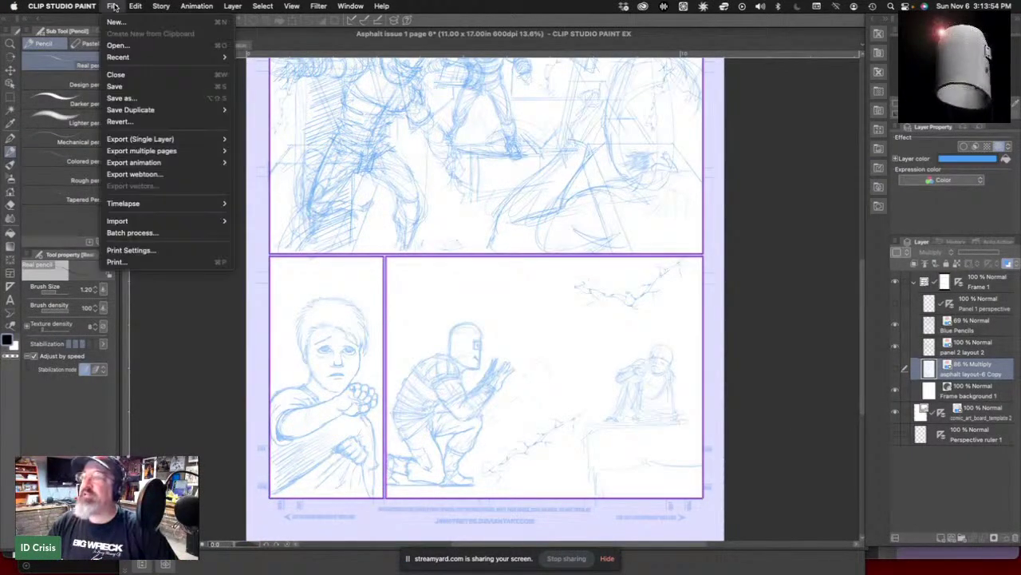
{"action": "left_click", "coordinate": [120, 46]}
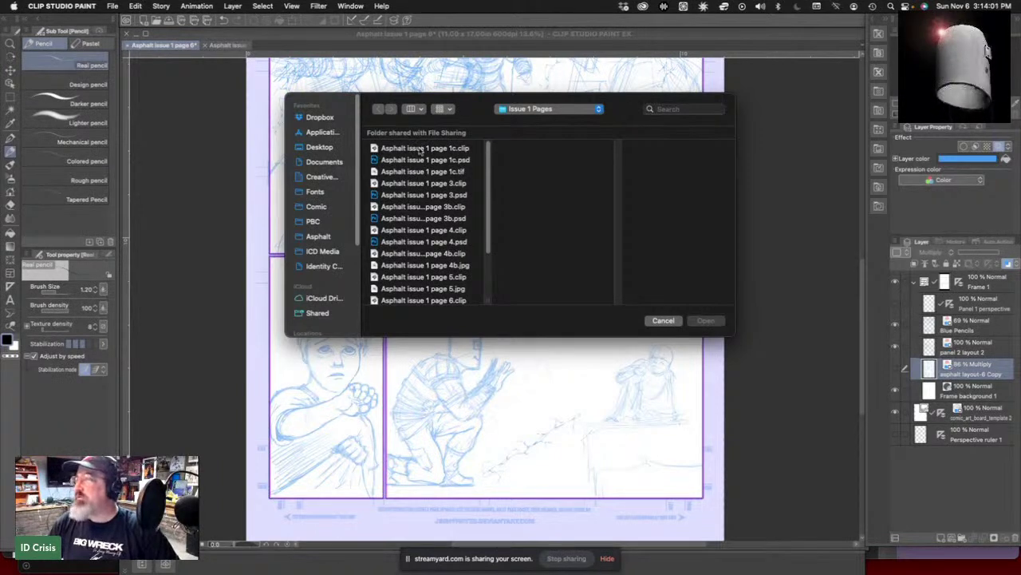
{"action": "left_click", "coordinate": [422, 150]}
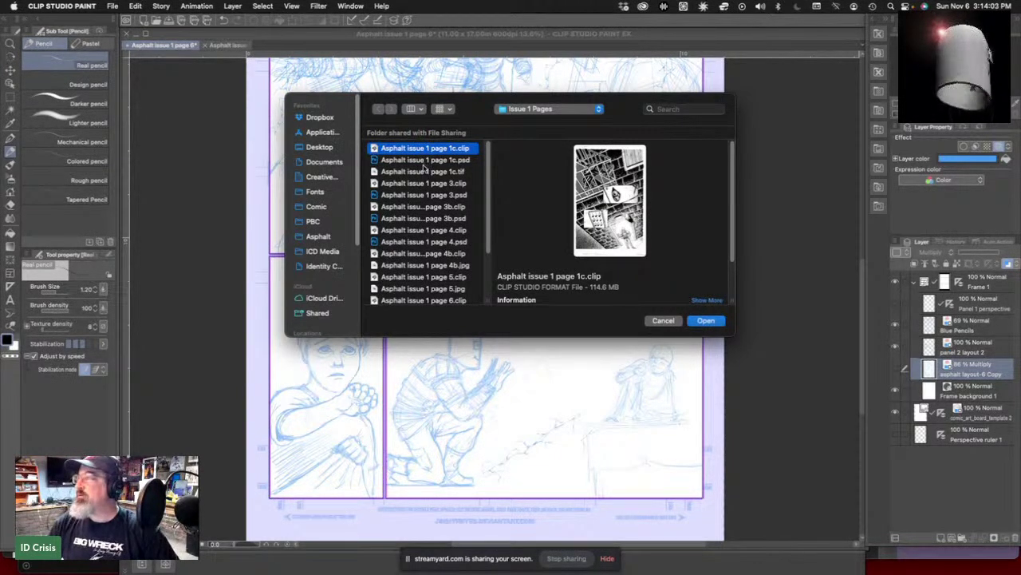
{"action": "key", "text": "space"}
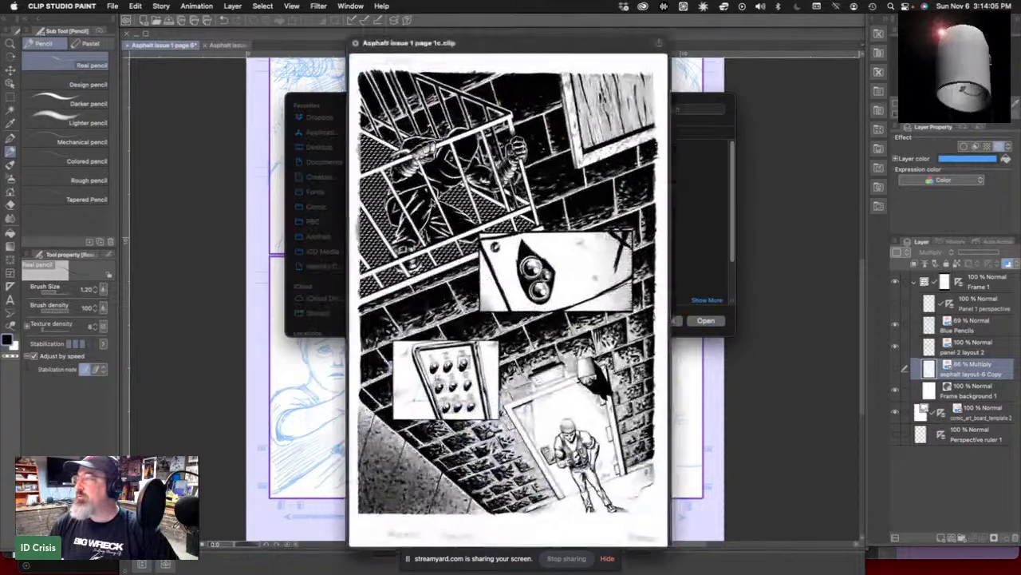
{"action": "left_click", "coordinate": [355, 40]}
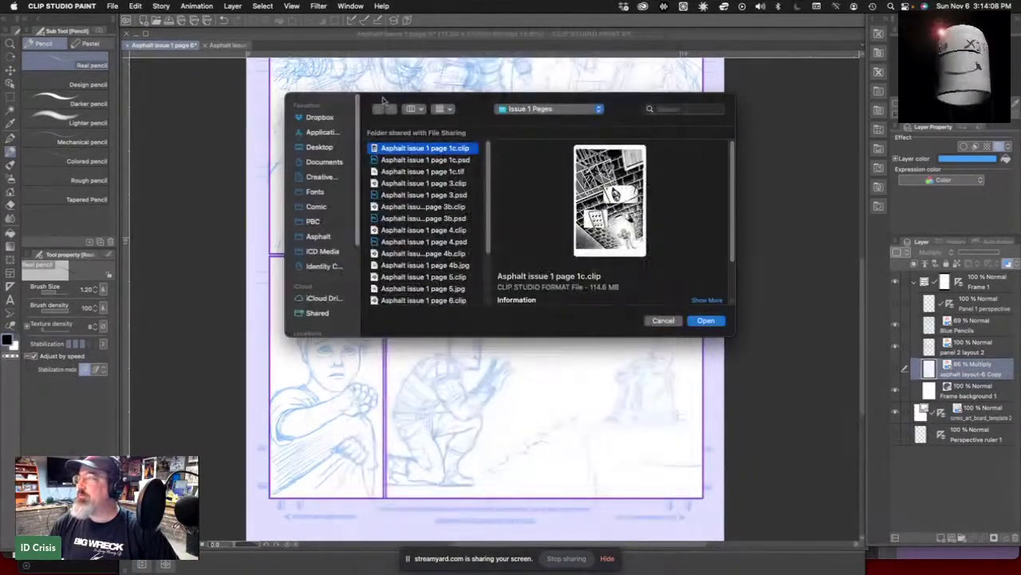
{"action": "double_click", "coordinate": [429, 152]}
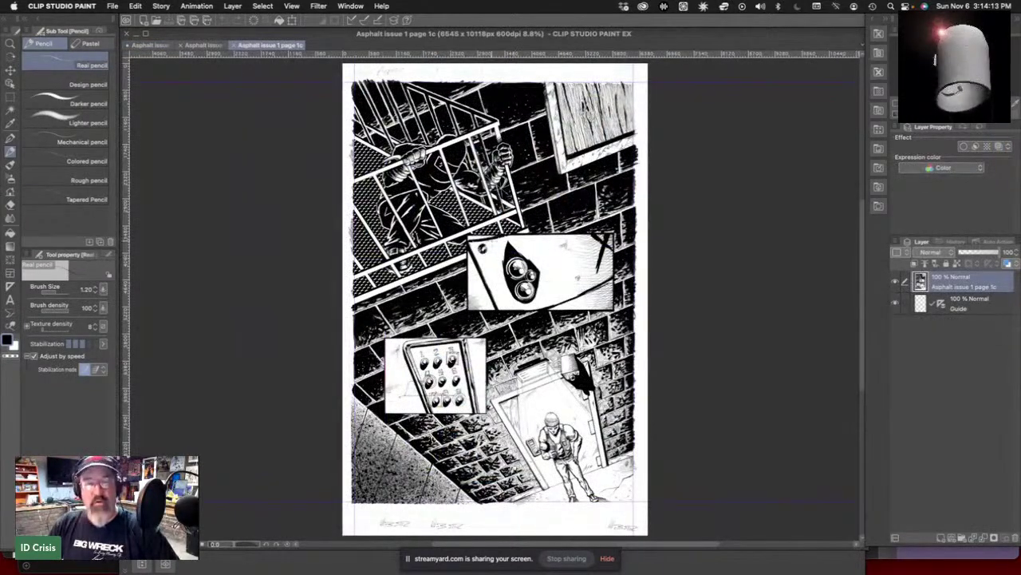
- Browse the page files in the Issue 1 Pages folder and open Asphalt-issue-1-page-2.psd
{"action": "left_click", "coordinate": [109, 8]}
{"action": "left_click", "coordinate": [118, 46]}
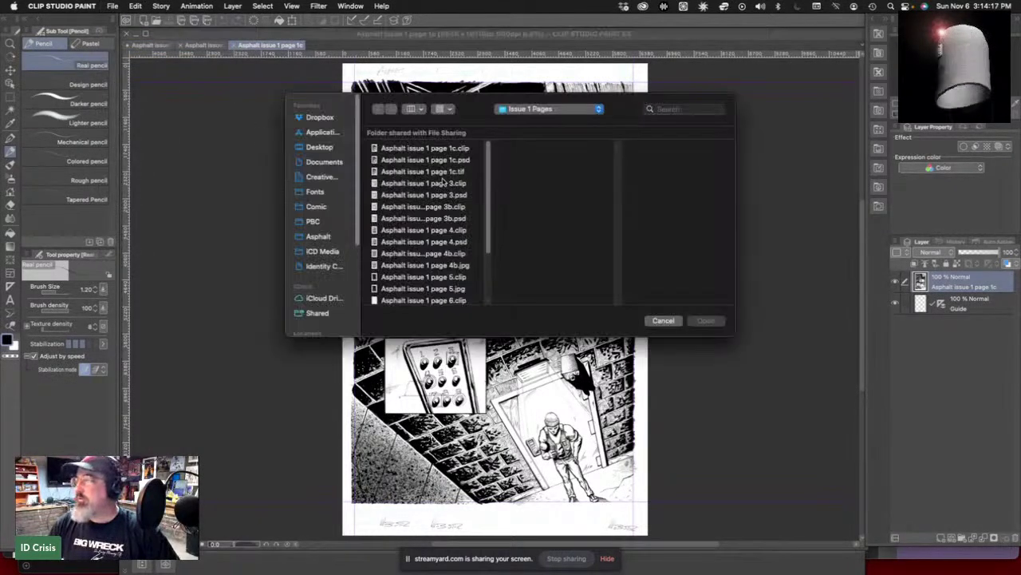
{"action": "left_click", "coordinate": [449, 185]}
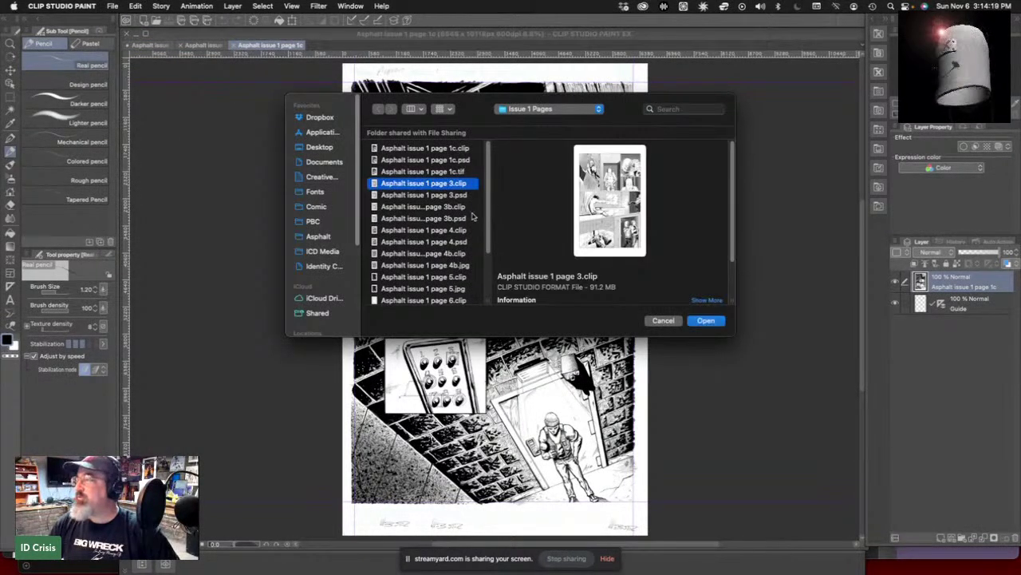
{"action": "scroll", "coordinate": [439, 248], "scroll_direction": "down", "scroll_amount": 5}
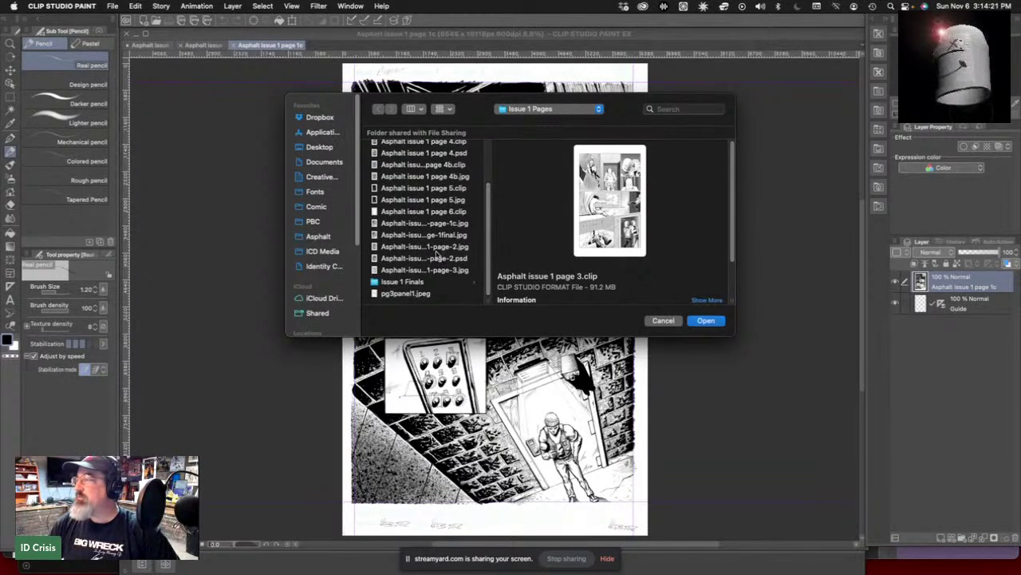
{"action": "left_click", "coordinate": [437, 260]}
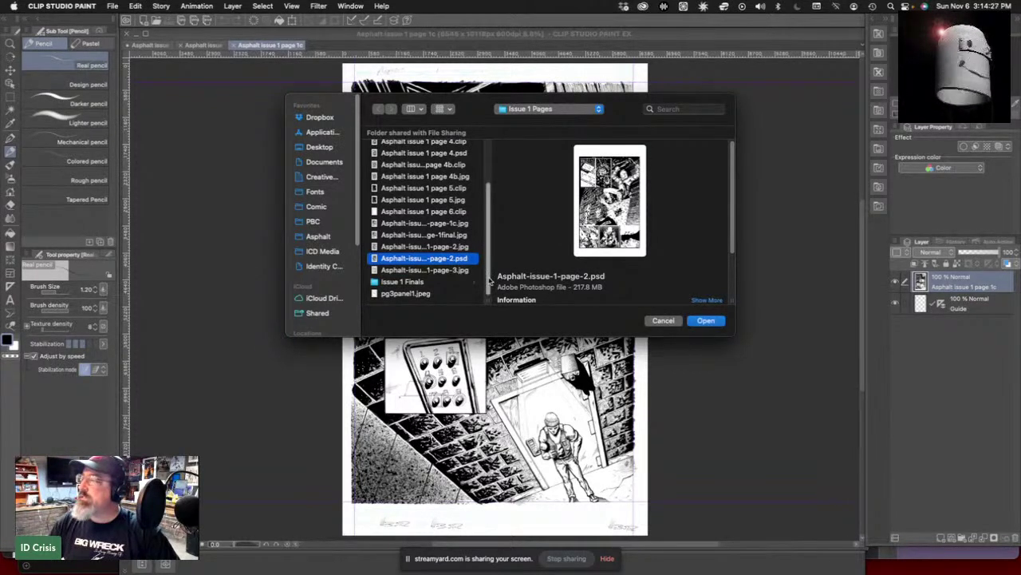
{"action": "left_click_drag", "start_coordinate": [488, 280], "coordinate": [489, 314]}
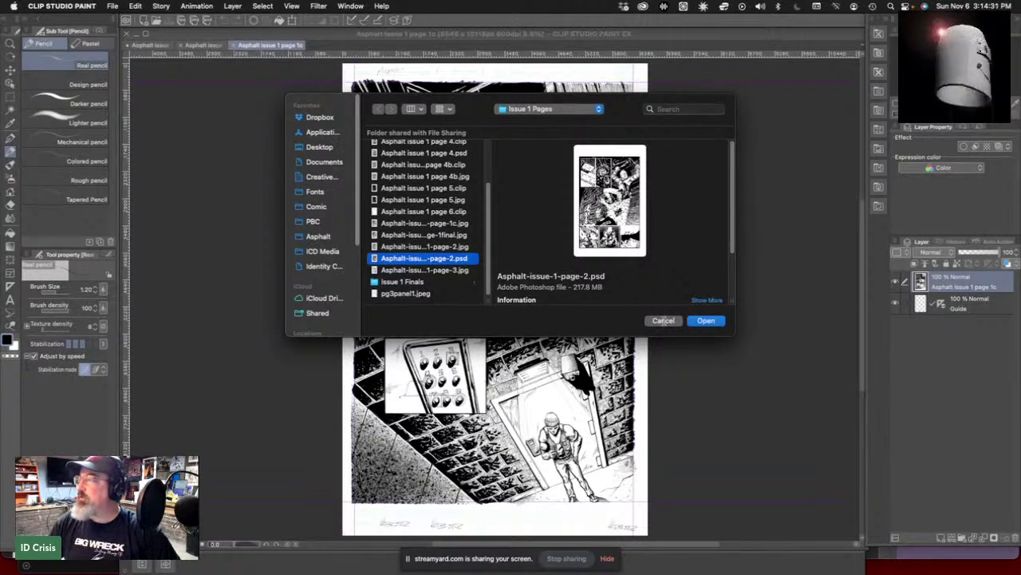
{"action": "left_click", "coordinate": [418, 270]}
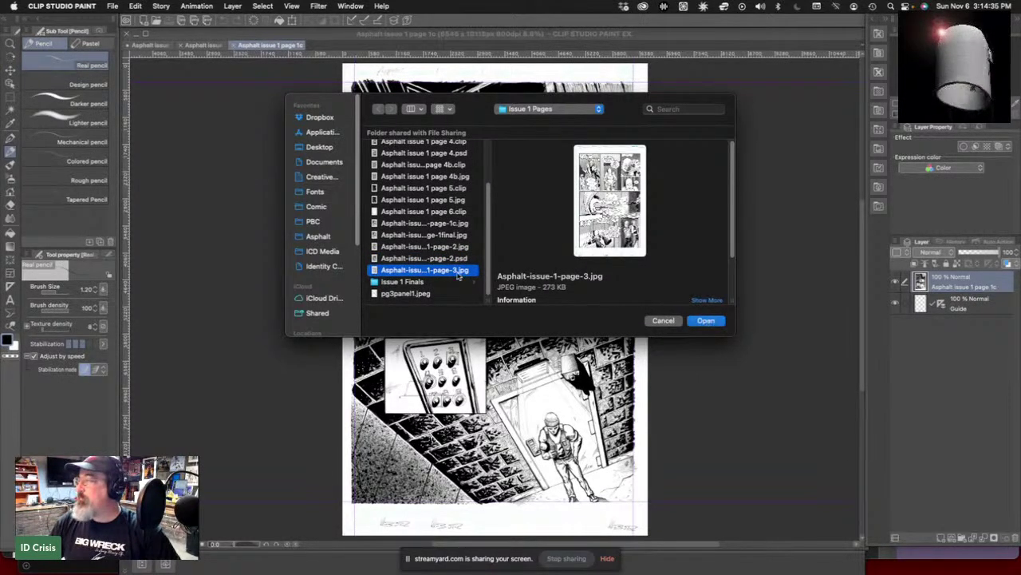
{"action": "key", "text": "Up"}
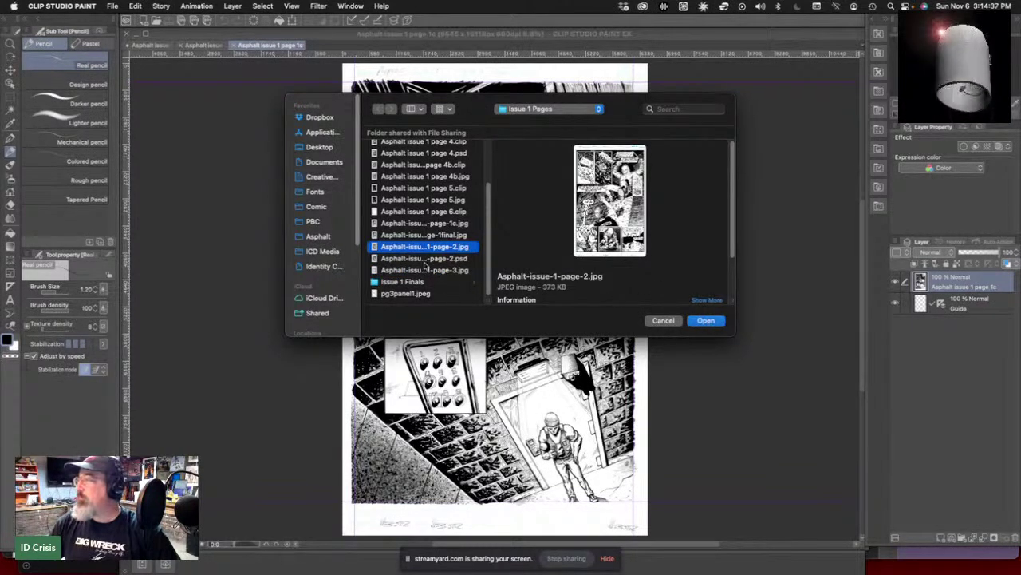
{"action": "key", "text": "Down"}
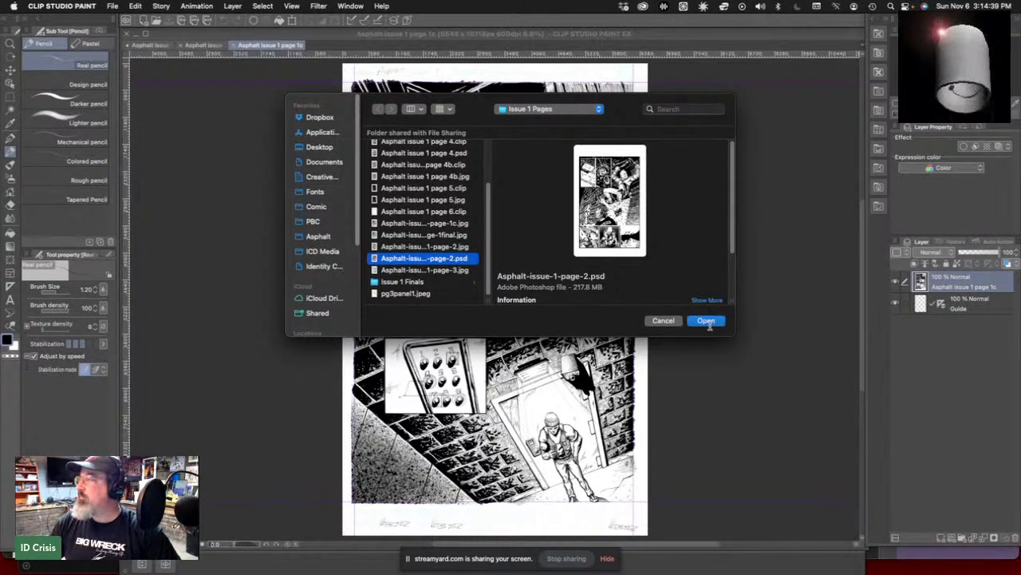
{"action": "left_click", "coordinate": [708, 322]}
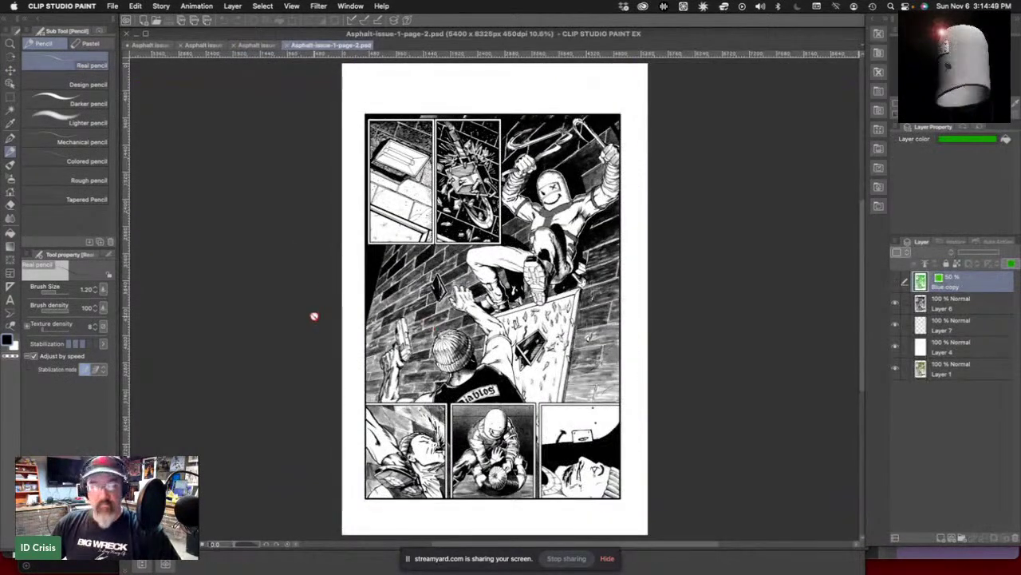
{"action": "scroll", "coordinate": [632, 274], "scroll_direction": "up", "scroll_amount": 1}
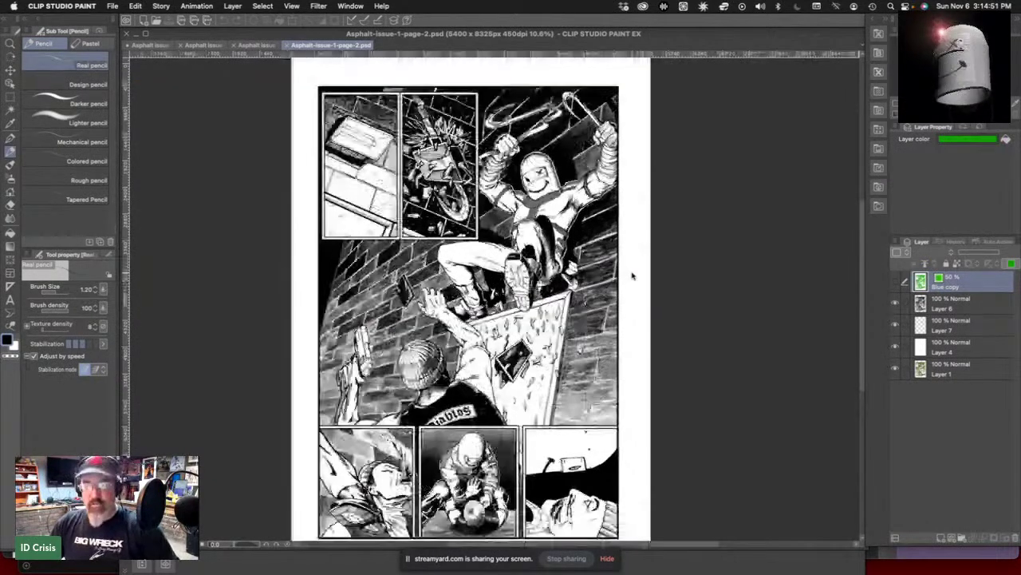
{"action": "scroll", "coordinate": [631, 273], "scroll_direction": "down", "scroll_amount": 1}
{"action": "scroll", "coordinate": [459, 295], "scroll_direction": "up", "scroll_amount": 1}
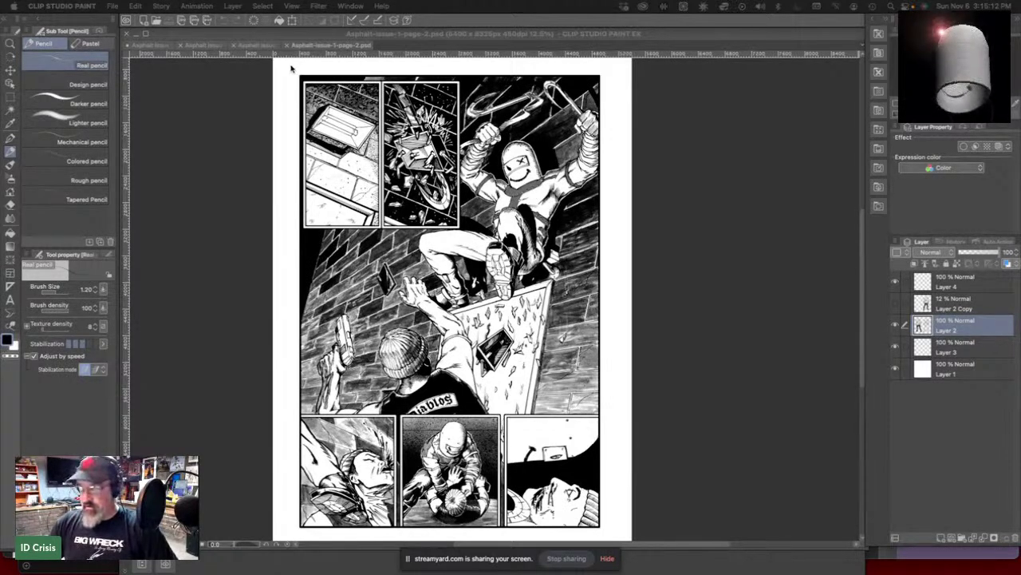
- Open Asphalt issue 1 page 3b.clip from the Issue 1 Pages folder
{"action": "left_click", "coordinate": [135, 5]}
{"action": "mouse_move", "coordinate": [112, 6]}
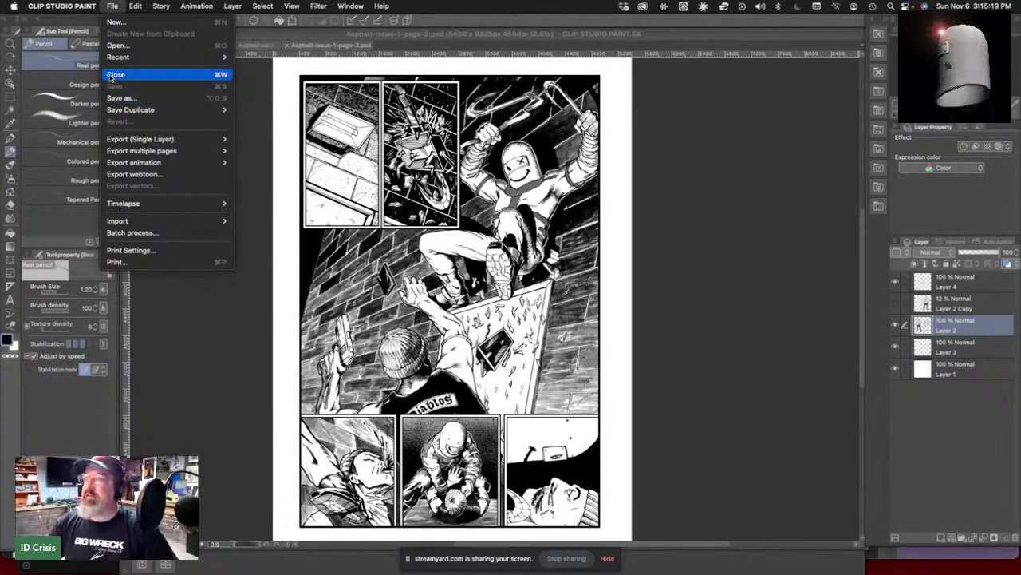
{"action": "mouse_move", "coordinate": [107, 55]}
{"action": "key", "text": "Escape"}
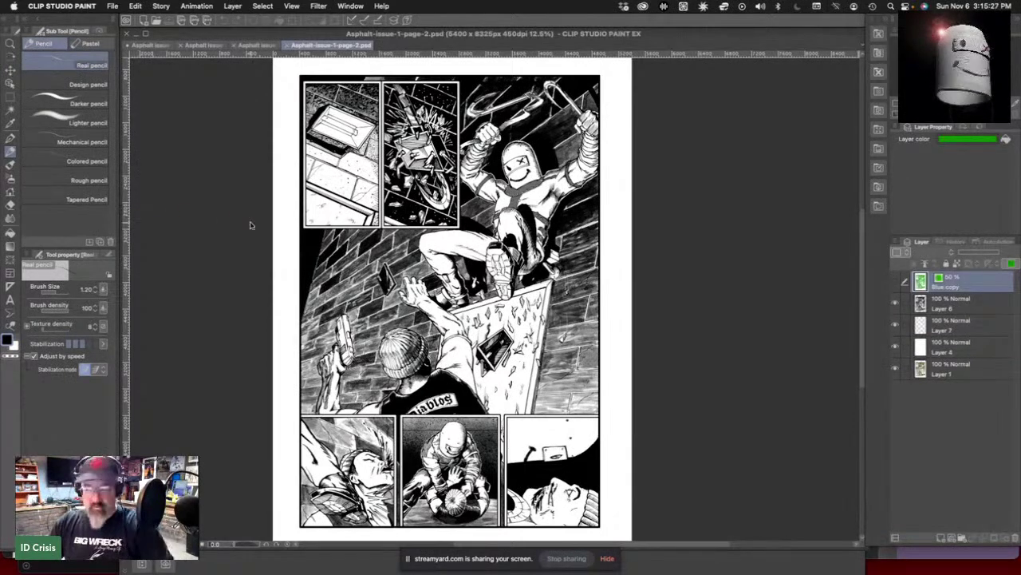
{"action": "key", "text": "super+o"}
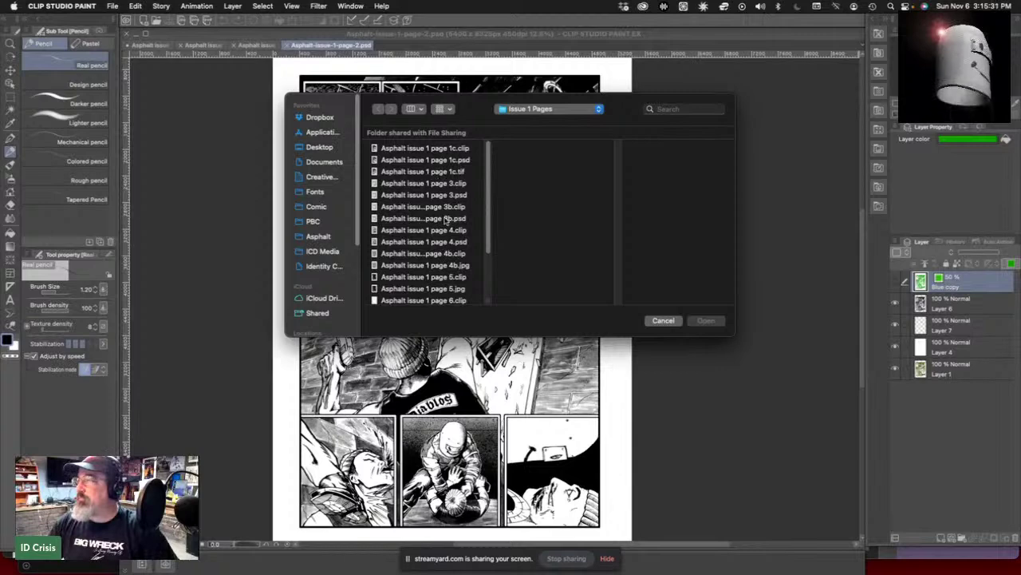
{"action": "left_click", "coordinate": [447, 207]}
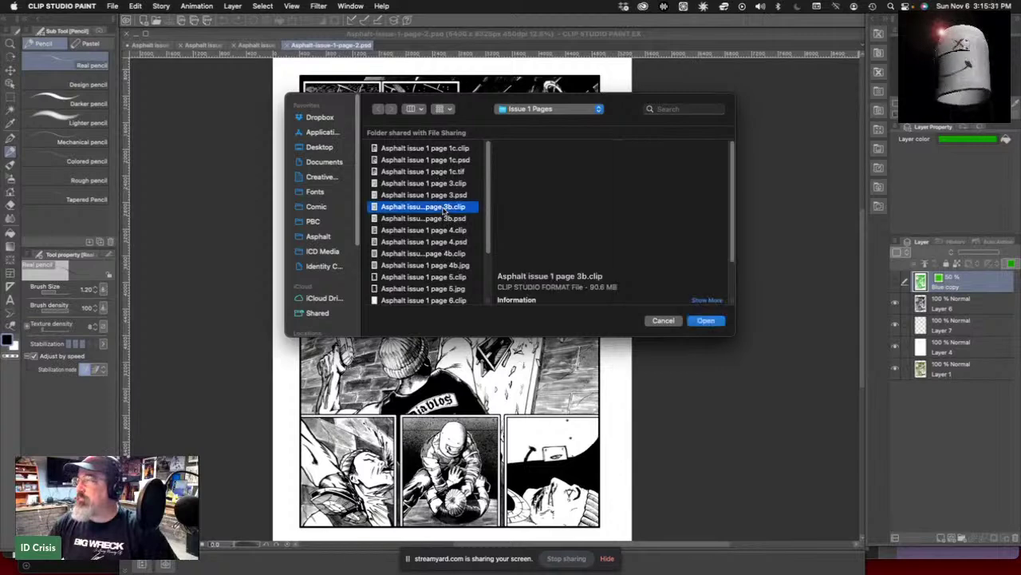
{"action": "left_click", "coordinate": [707, 321]}
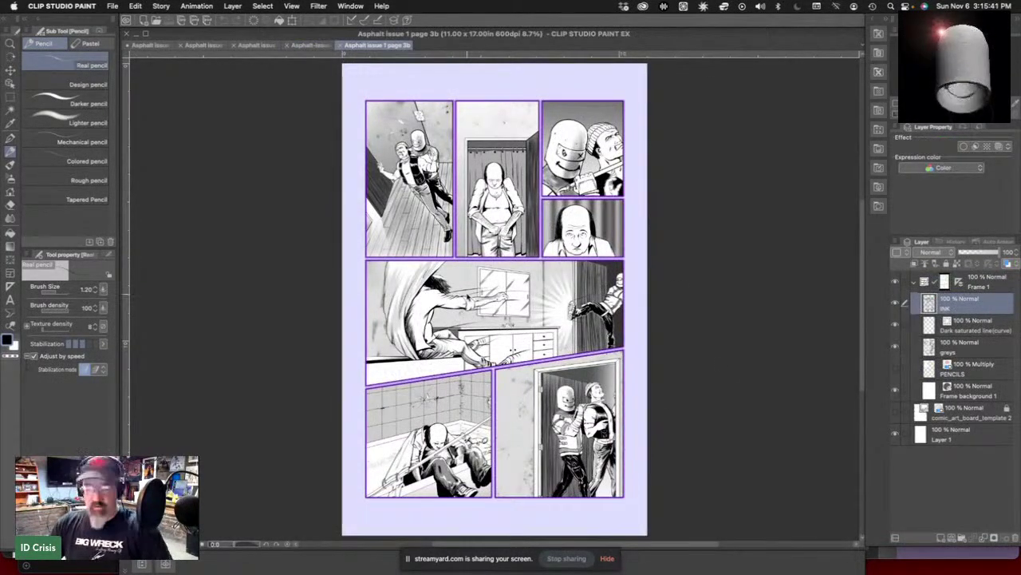
- Examine the inked and grey-toned panels of page 3b from the first row down to the last row
{"action": "scroll", "coordinate": [495, 311], "scroll_direction": "up", "scroll_amount": 5}
{"action": "scroll", "coordinate": [495, 311], "scroll_direction": "up", "scroll_amount": 5}
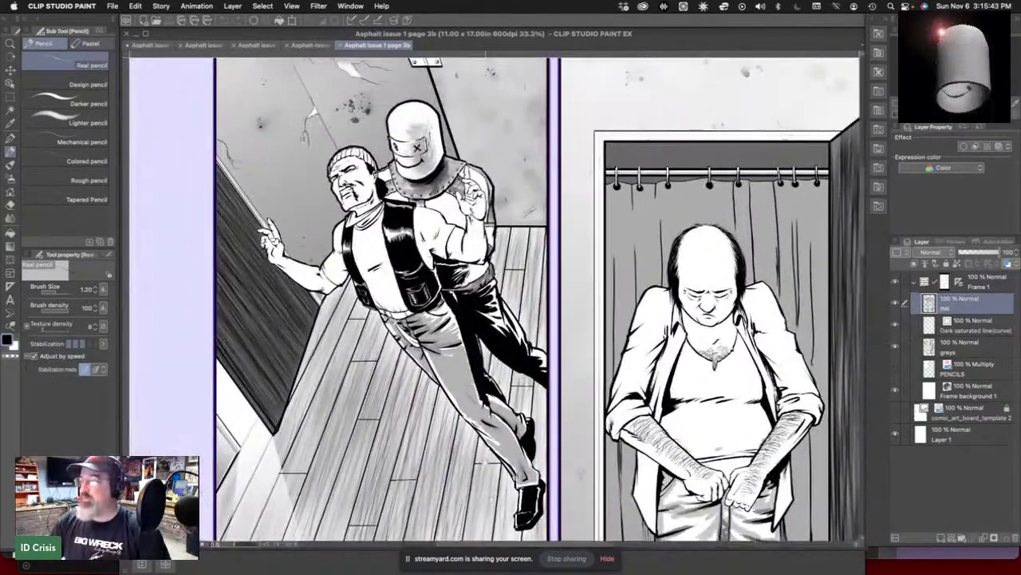
{"action": "scroll", "coordinate": [495, 299], "scroll_direction": "down", "scroll_amount": 2}
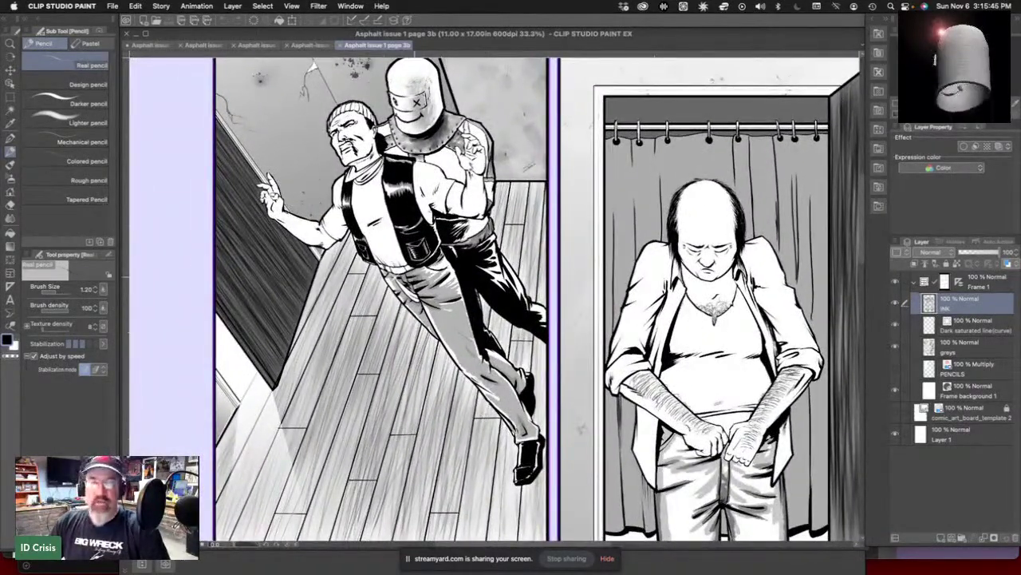
{"action": "scroll", "coordinate": [495, 299], "scroll_direction": "down", "scroll_amount": 1}
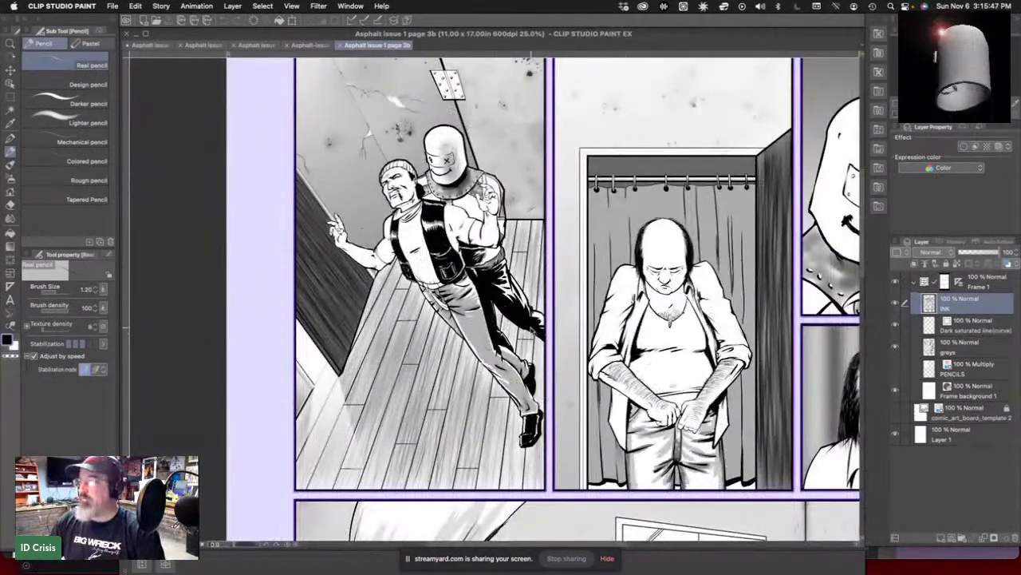
{"action": "scroll", "coordinate": [495, 299], "scroll_direction": "down", "scroll_amount": 1}
{"action": "scroll", "coordinate": [495, 299], "scroll_direction": "down", "scroll_amount": 3}
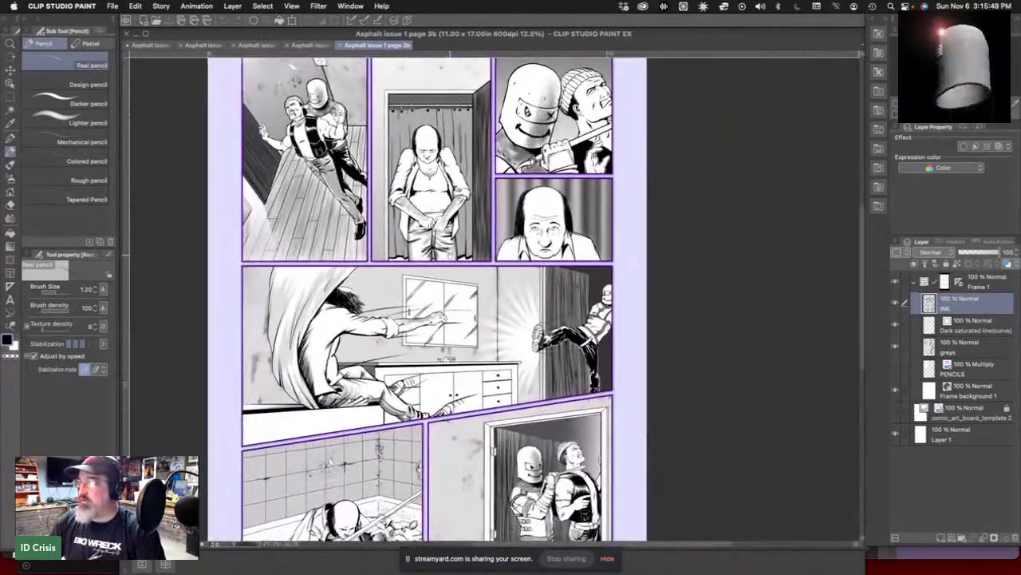
{"action": "scroll", "coordinate": [495, 299], "scroll_direction": "down", "scroll_amount": 2}
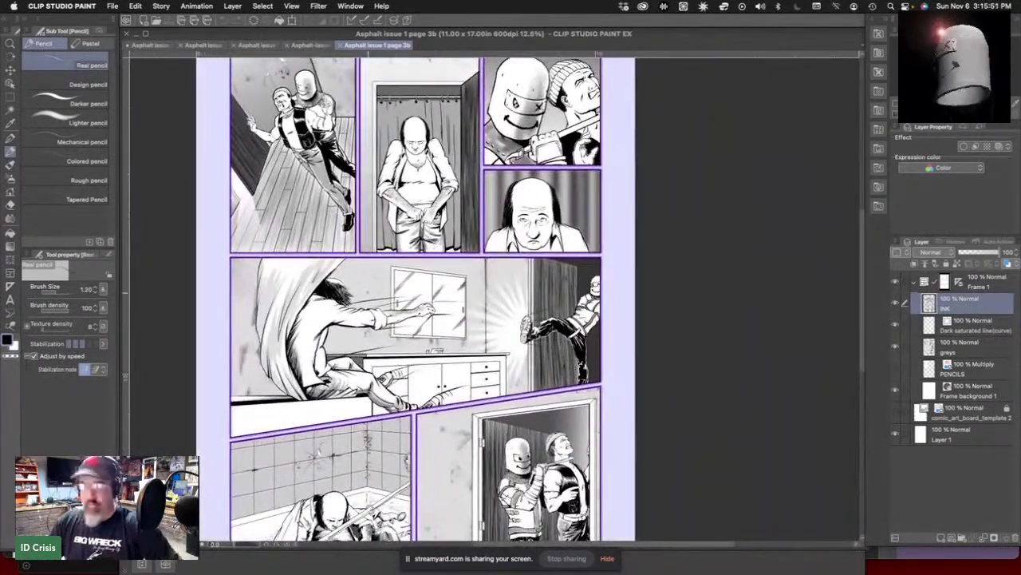
{"action": "scroll", "coordinate": [495, 299], "scroll_direction": "down", "scroll_amount": 4}
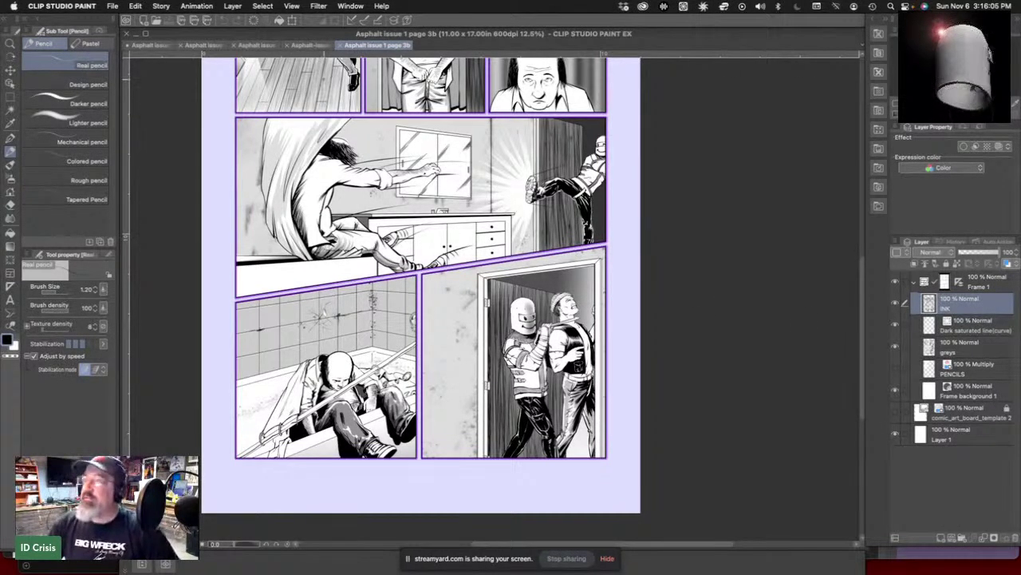
- Open Asphalt issue 1 page 4b.clip from the Issue 1 Pages folder
{"action": "left_click", "coordinate": [113, 6]}
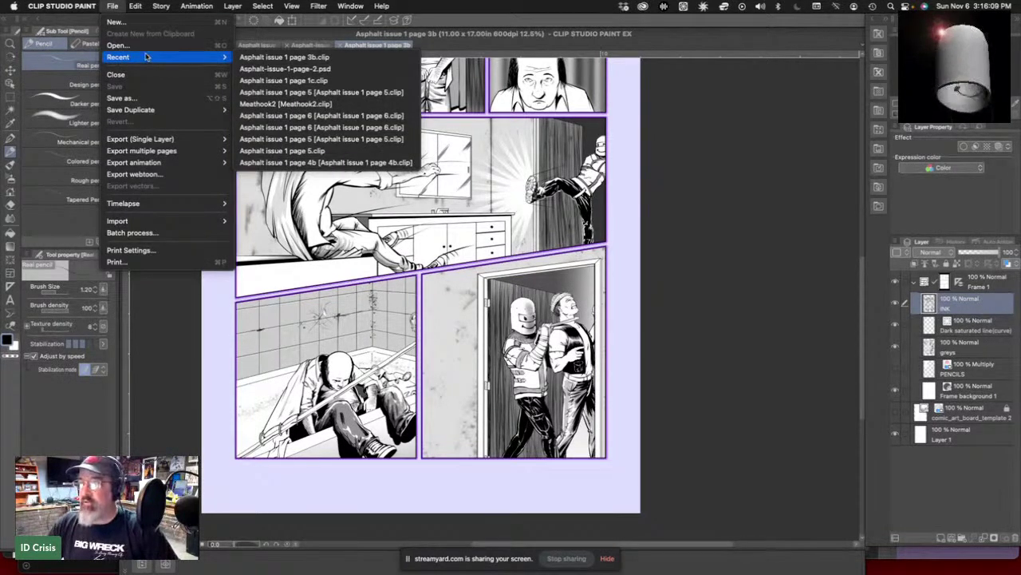
{"action": "left_click", "coordinate": [114, 6]}
{"action": "key", "text": "super+o"}
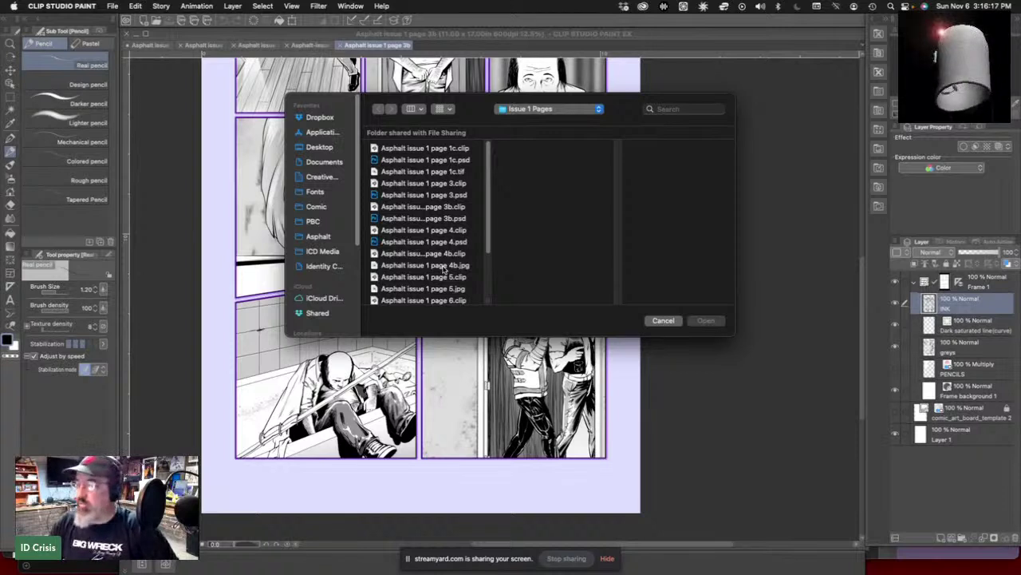
{"action": "left_click", "coordinate": [444, 255]}
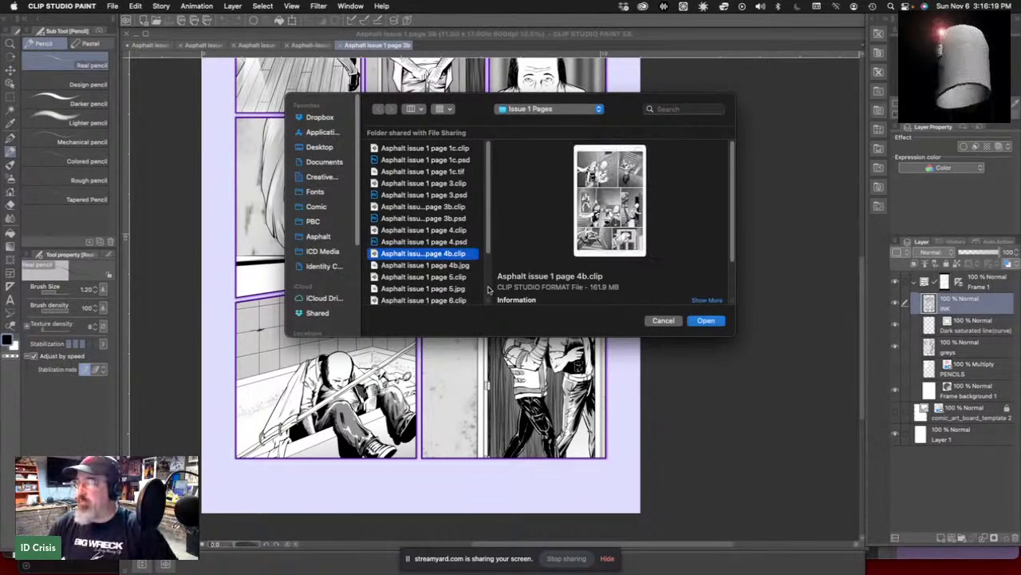
{"action": "left_click", "coordinate": [707, 320]}
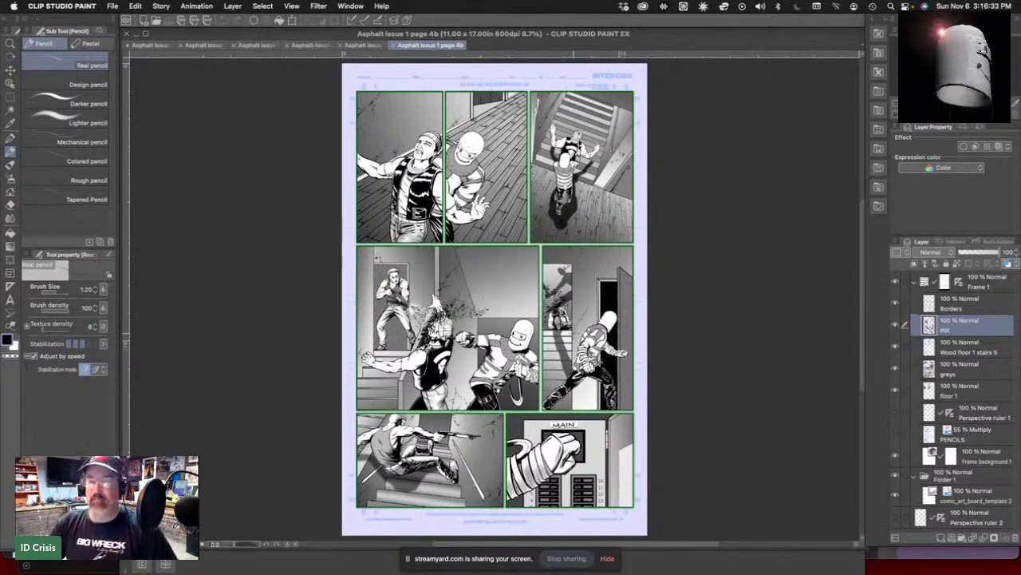
- Examine the inked and grey-toned panels of page 4b, from the middle-row fight scene down to the stairs and breaker-box panels
{"action": "scroll", "coordinate": [494, 320], "scroll_direction": "up", "scroll_amount": 5}
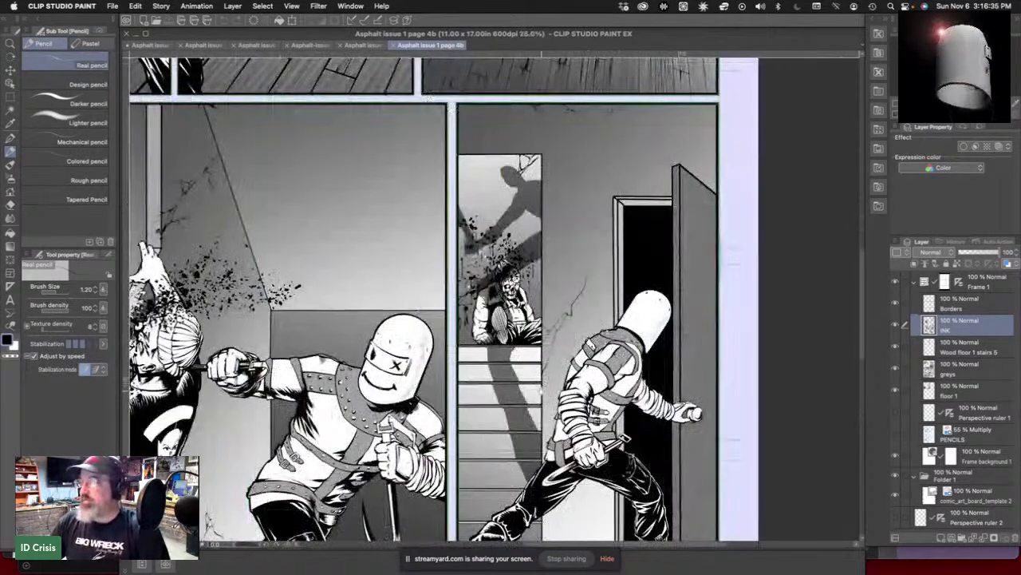
{"action": "scroll", "coordinate": [494, 319], "scroll_direction": "left", "scroll_amount": 3}
{"action": "scroll", "coordinate": [495, 300], "scroll_direction": "down", "scroll_amount": 3}
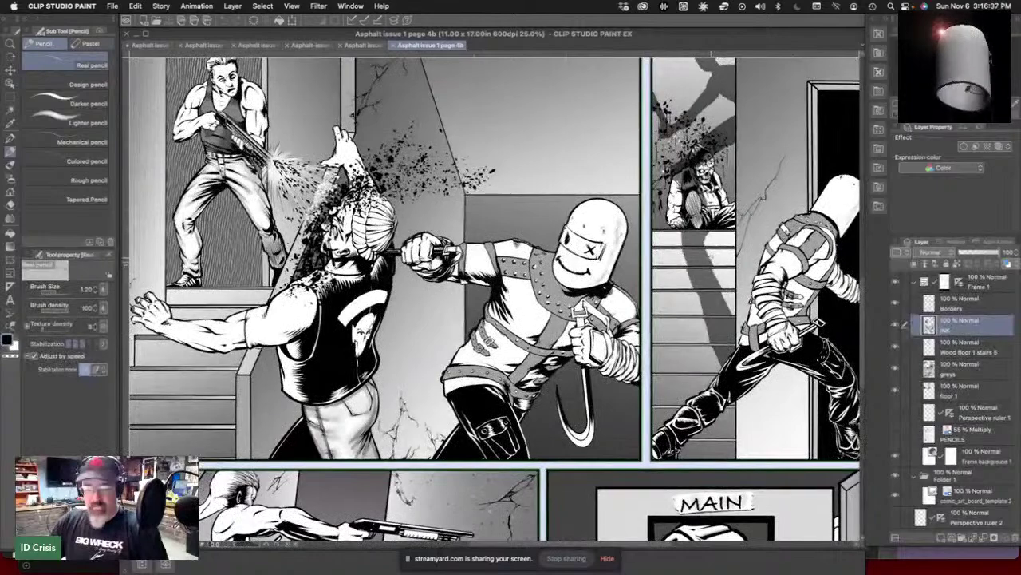
{"action": "scroll", "coordinate": [495, 300], "scroll_direction": "down", "scroll_amount": 5}
{"action": "scroll", "coordinate": [495, 300], "scroll_direction": "down", "scroll_amount": 1}
{"action": "scroll", "coordinate": [495, 300], "scroll_direction": "up", "scroll_amount": 5}
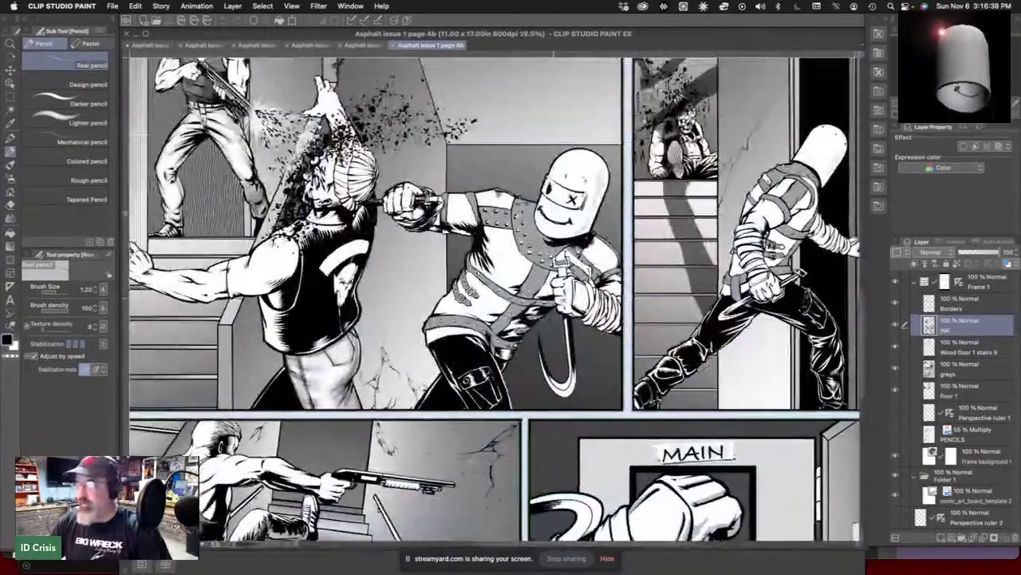
{"action": "scroll", "coordinate": [495, 300], "scroll_direction": "left", "scroll_amount": 3}
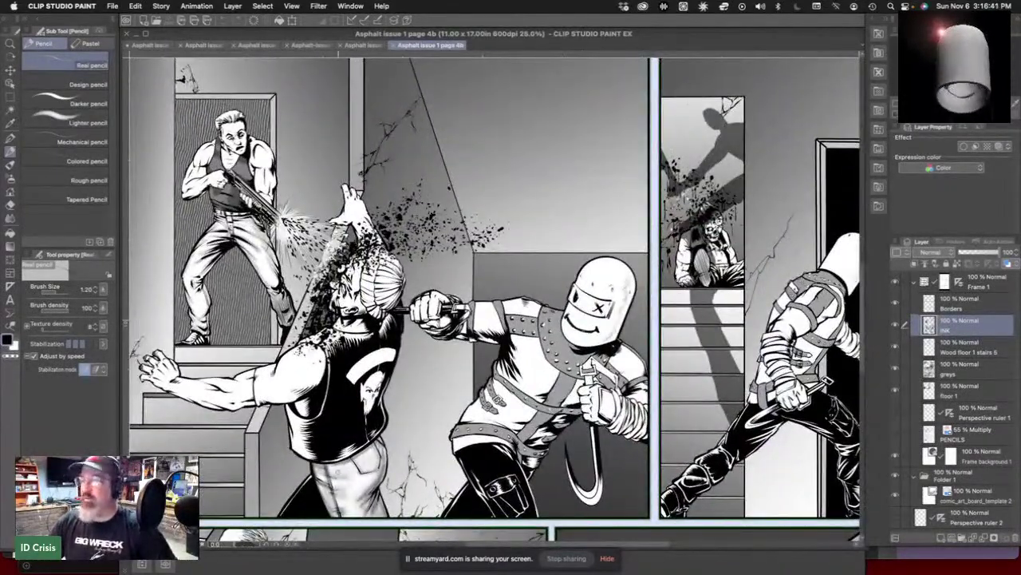
{"action": "scroll", "coordinate": [495, 300], "scroll_direction": "down", "scroll_amount": 5}
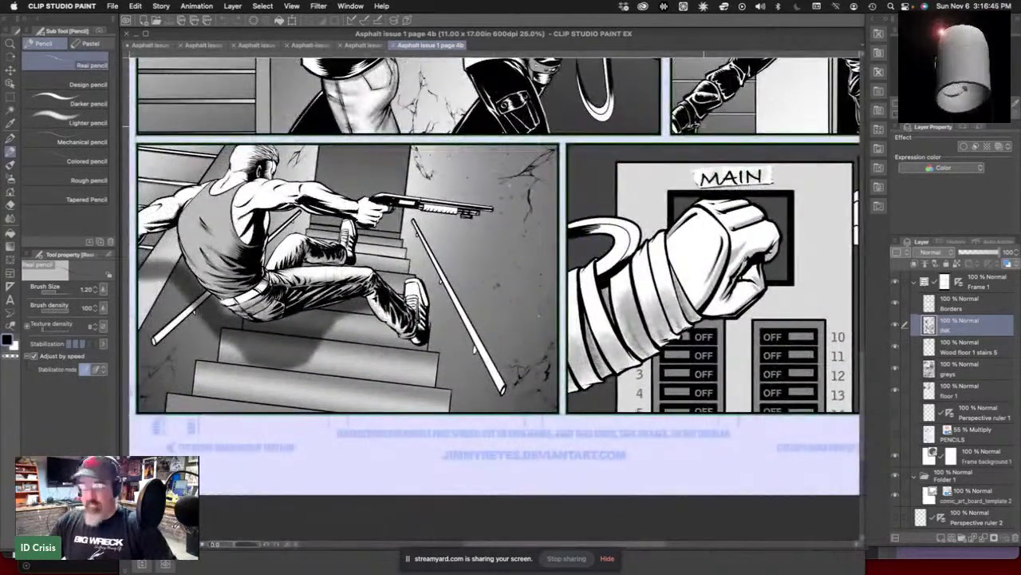
{"action": "scroll", "coordinate": [495, 300], "scroll_direction": "down", "scroll_amount": 4}
{"action": "scroll", "coordinate": [494, 300], "scroll_direction": "up", "scroll_amount": 3}
{"action": "scroll", "coordinate": [494, 301], "scroll_direction": "left", "scroll_amount": 2}
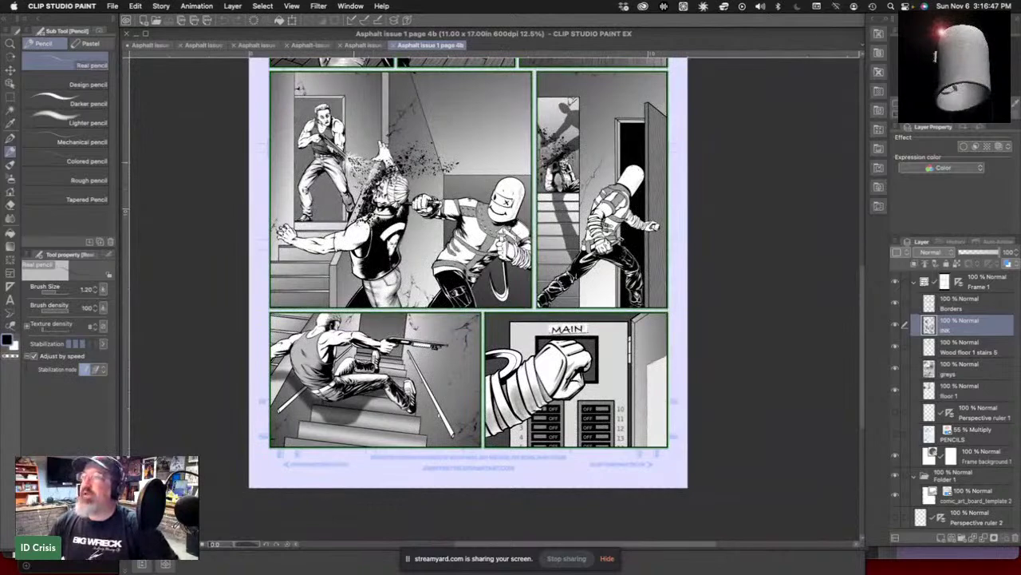
- Look through the already open Asphalt pages and open the recent file Asphalt issue 1 page 5
{"action": "left_click", "coordinate": [165, 46]}
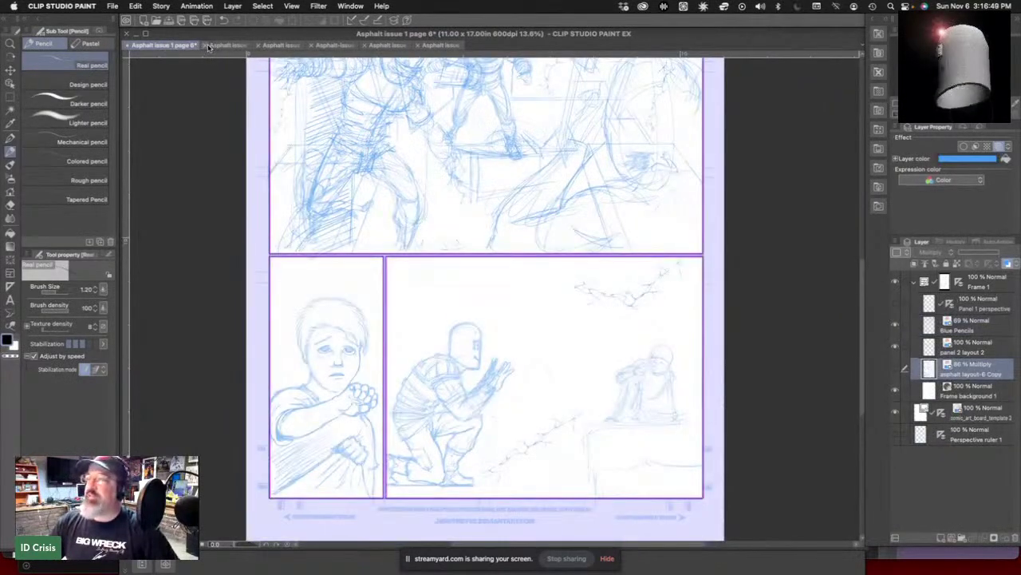
{"action": "left_click", "coordinate": [205, 46]}
{"action": "left_click", "coordinate": [223, 45]}
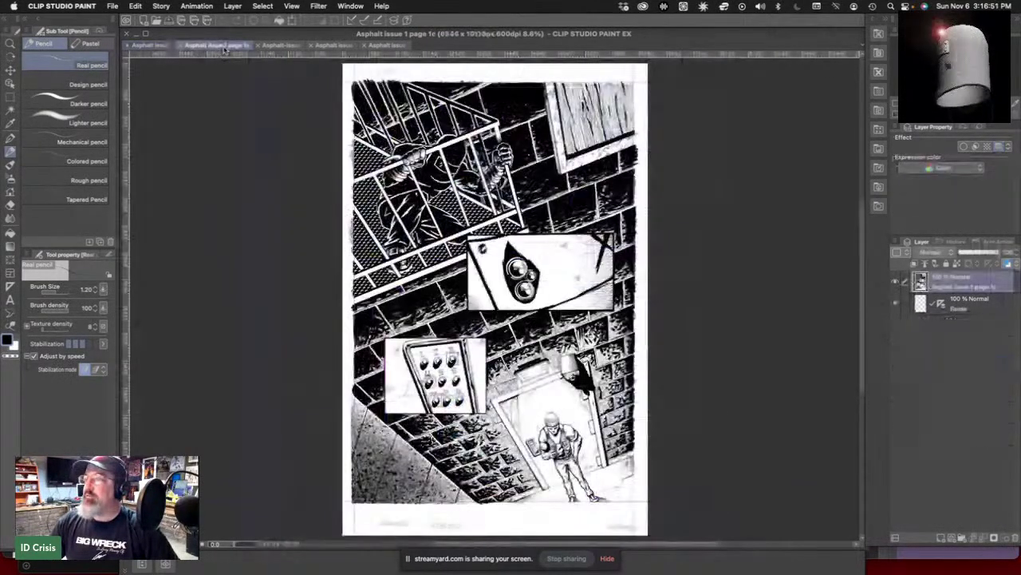
{"action": "left_click", "coordinate": [294, 46]}
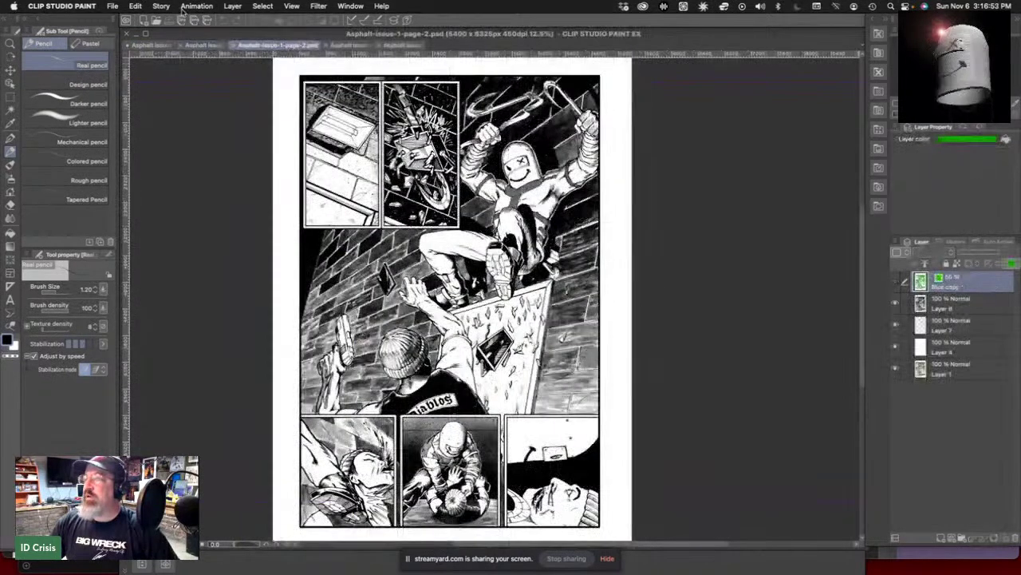
{"action": "left_click", "coordinate": [115, 6]}
{"action": "mouse_move", "coordinate": [209, 59]}
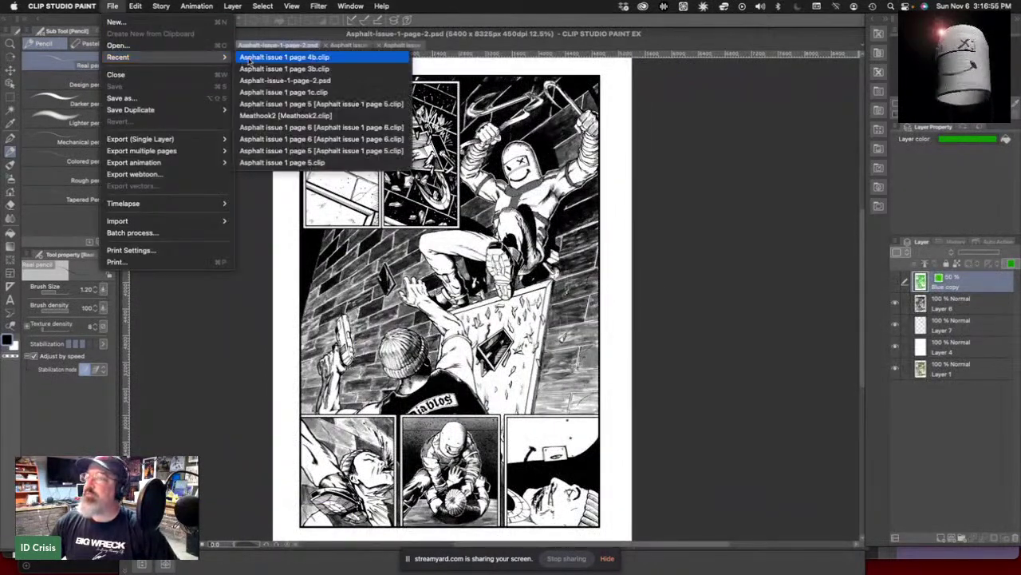
{"action": "left_click", "coordinate": [288, 104]}
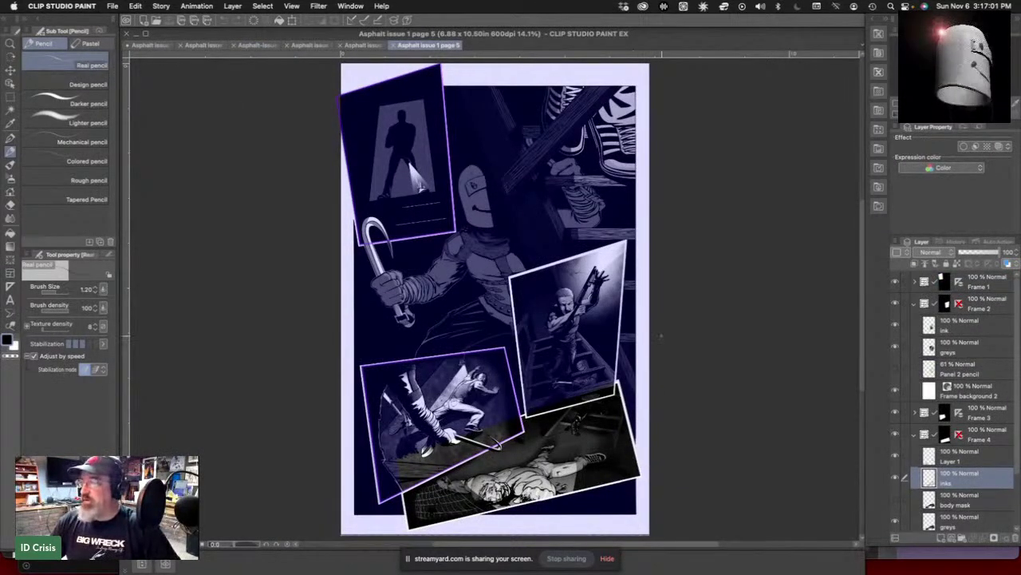
- Examine page 5's ladder panel and the neighbouring panel with the wrapped arm and hook in close-up
{"action": "scroll", "coordinate": [560, 327], "scroll_direction": "up", "scroll_amount": 5}
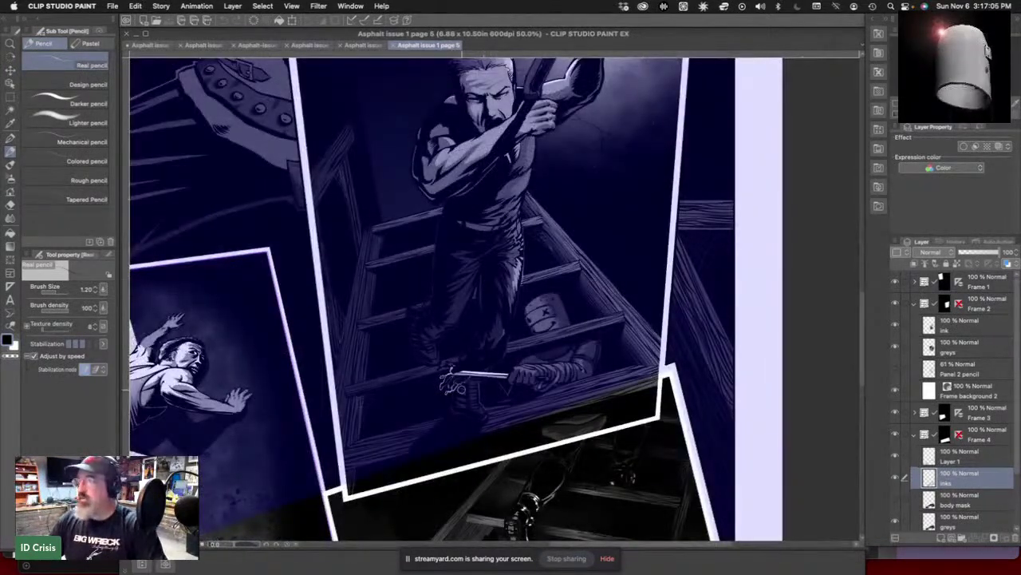
{"action": "scroll", "coordinate": [532, 405], "scroll_direction": "down", "scroll_amount": 1}
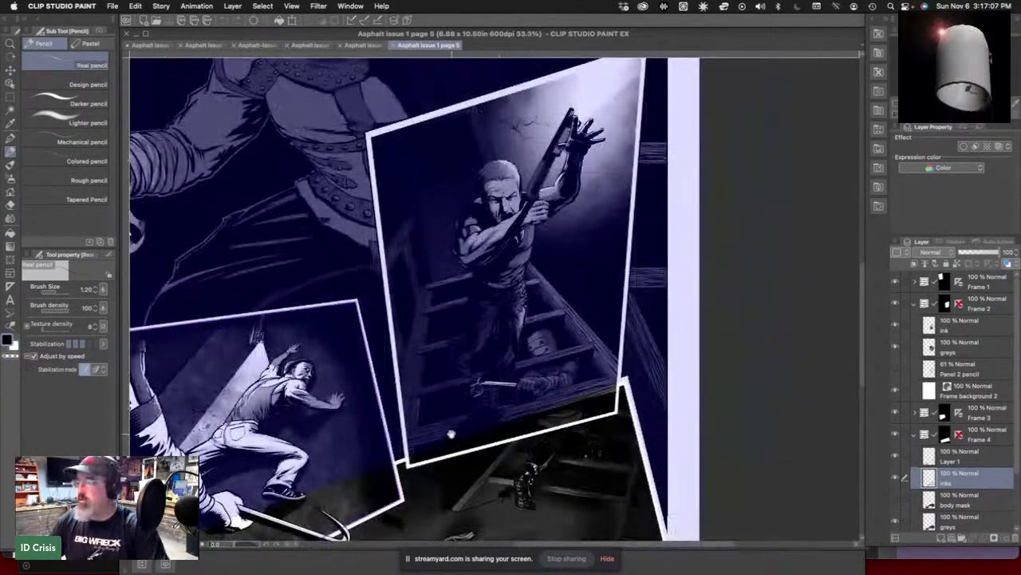
{"action": "scroll", "coordinate": [511, 319], "scroll_direction": "down", "scroll_amount": 5}
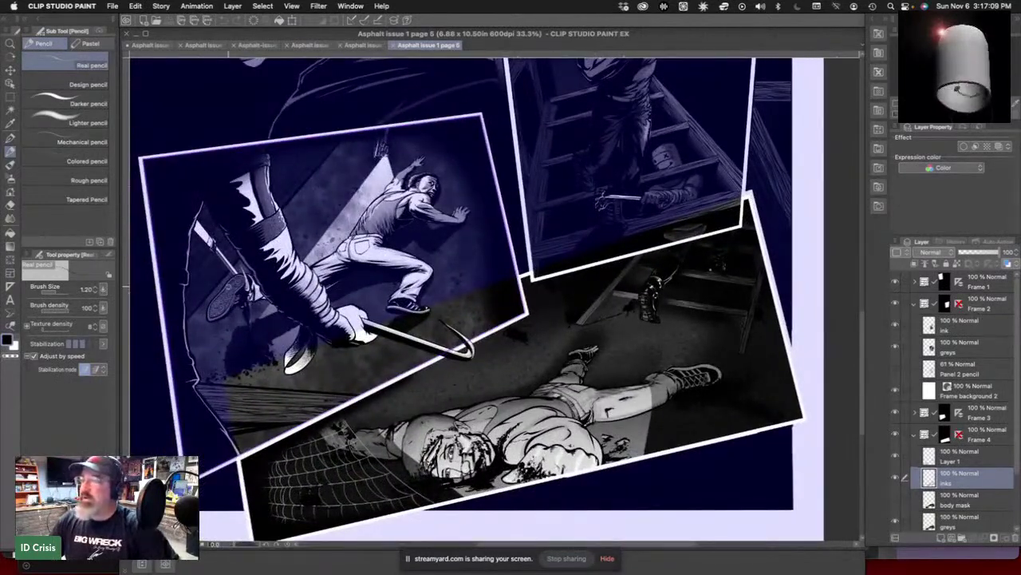
{"action": "scroll", "coordinate": [410, 291], "scroll_direction": "up", "scroll_amount": 3}
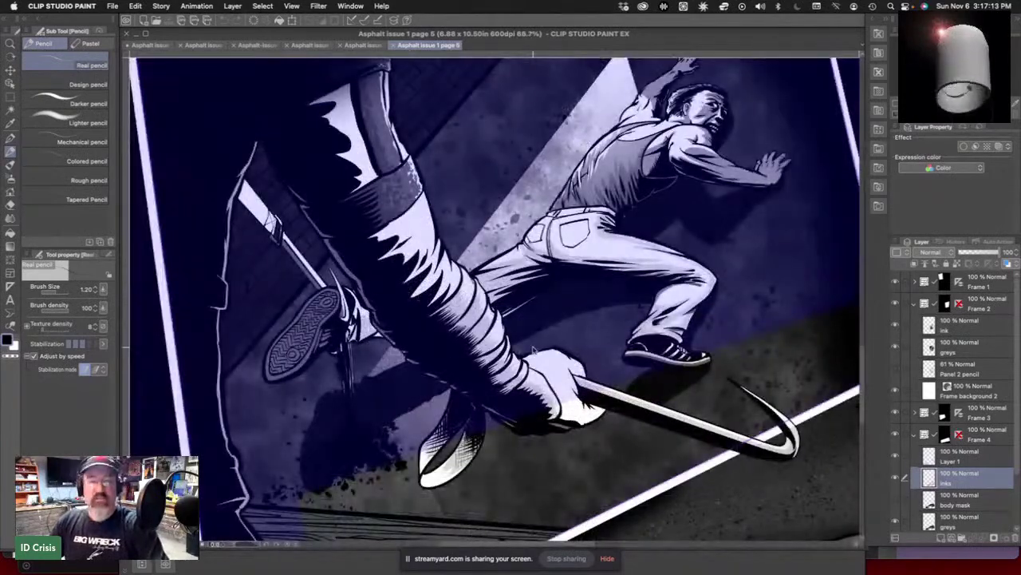
{"action": "scroll", "coordinate": [558, 358], "scroll_direction": "down", "scroll_amount": 1}
{"action": "scroll", "coordinate": [613, 387], "scroll_direction": "down", "scroll_amount": 2}
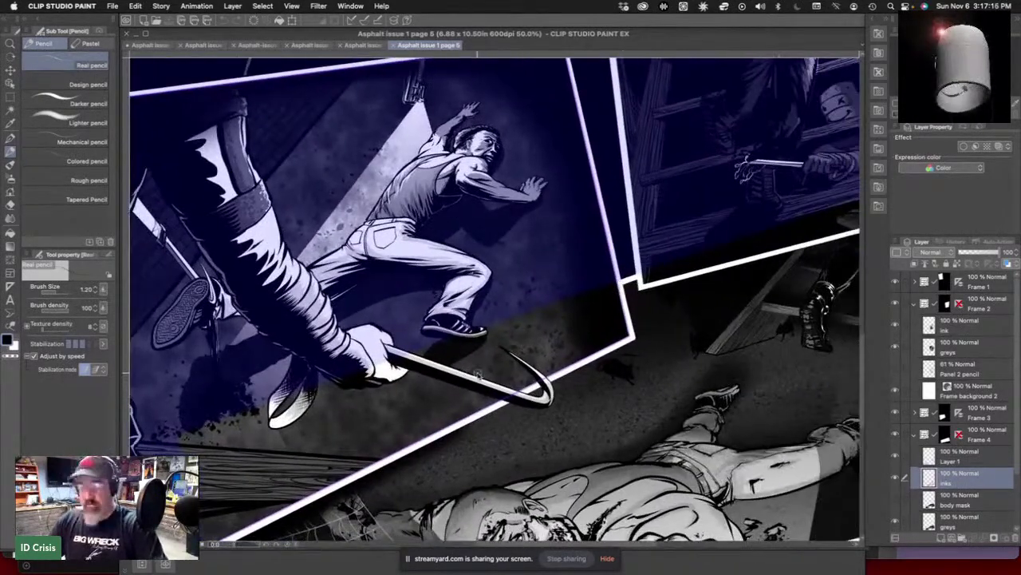
- Examine page 5's lowest panel of the man lying on the floor, along with the full page layout
{"action": "scroll", "coordinate": [468, 271], "scroll_direction": "up", "scroll_amount": 3}
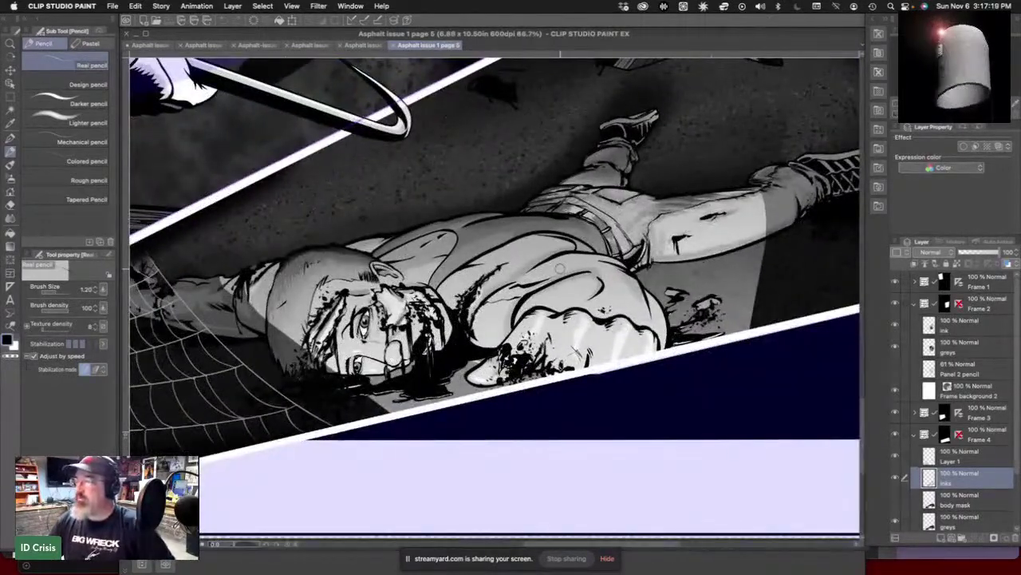
{"action": "scroll", "coordinate": [561, 270], "scroll_direction": "down", "scroll_amount": 1}
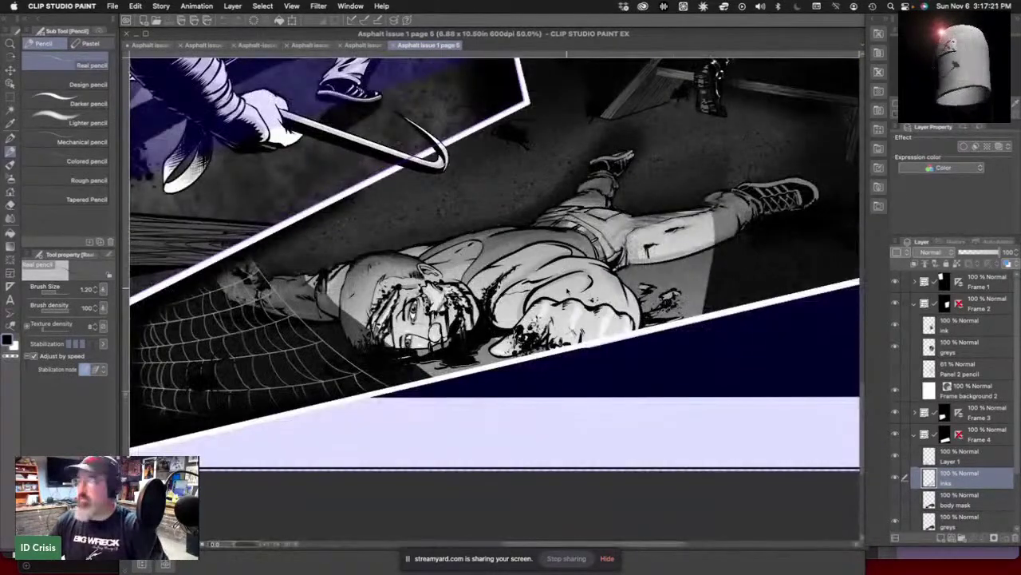
{"action": "scroll", "coordinate": [550, 231], "scroll_direction": "up", "scroll_amount": 5}
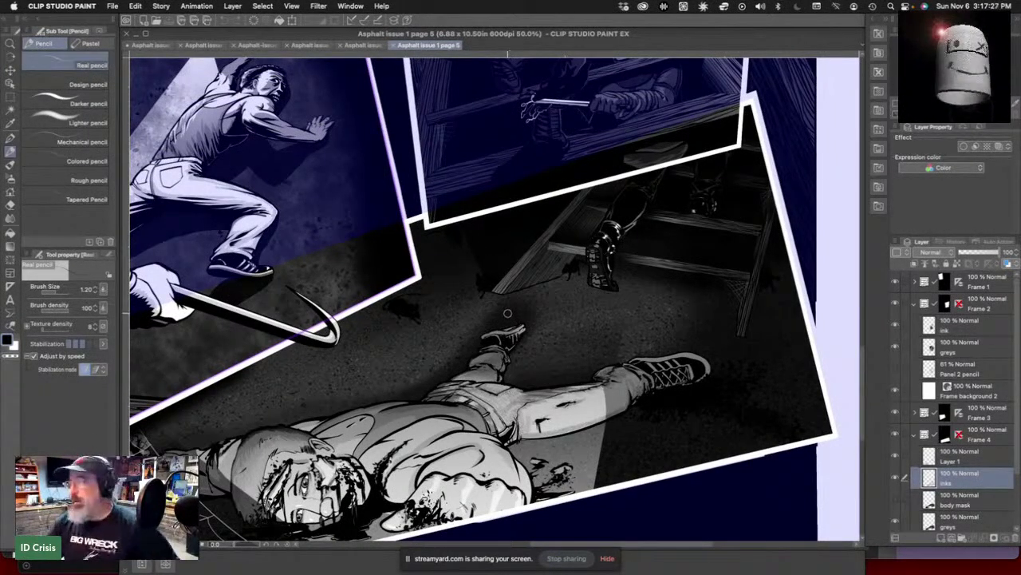
{"action": "scroll", "coordinate": [526, 335], "scroll_direction": "down", "scroll_amount": 1}
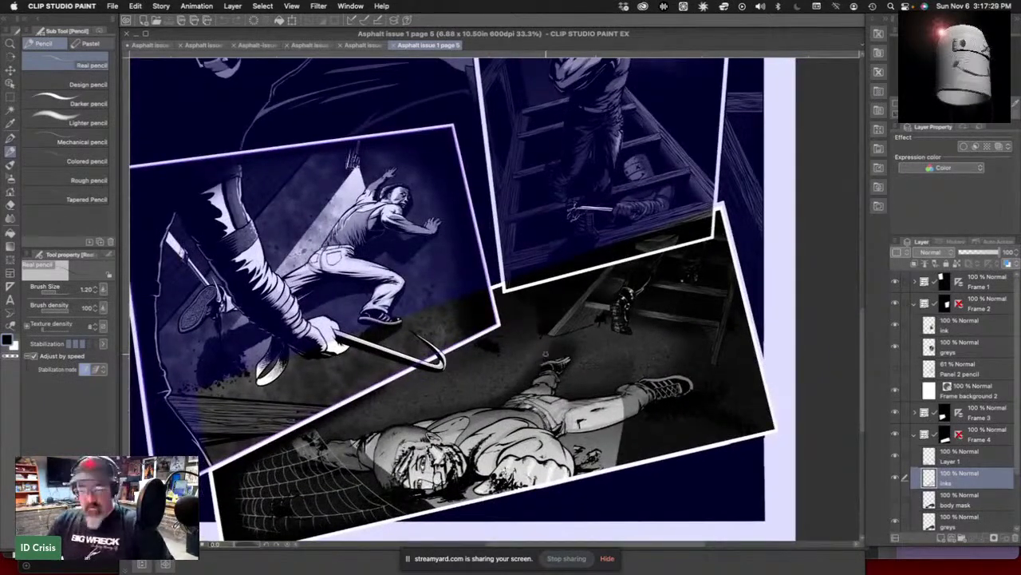
{"action": "scroll", "coordinate": [545, 355], "scroll_direction": "down", "scroll_amount": 1}
{"action": "scroll", "coordinate": [535, 320], "scroll_direction": "up", "scroll_amount": 1}
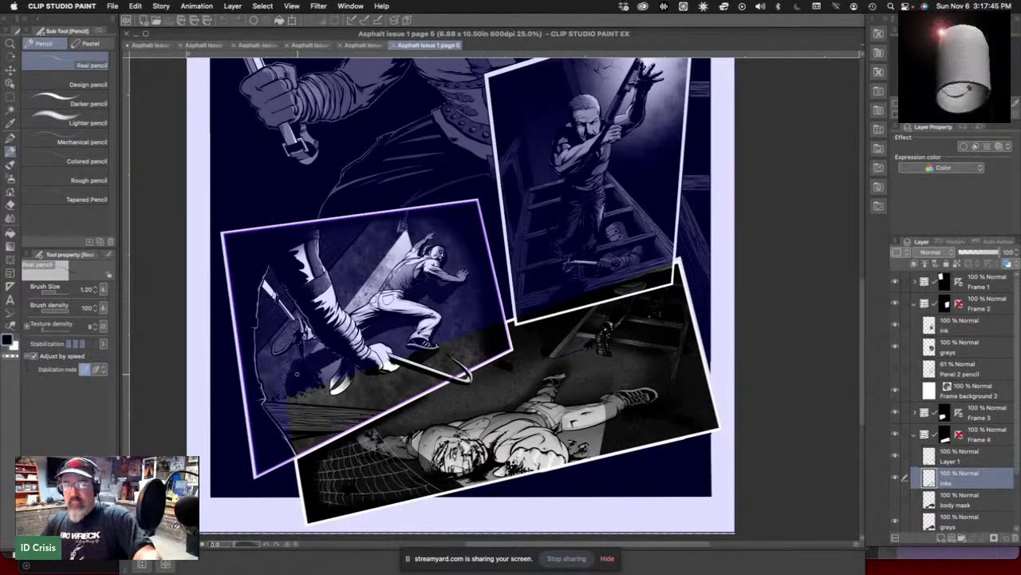
{"action": "scroll", "coordinate": [296, 388], "scroll_direction": "down", "scroll_amount": 3}
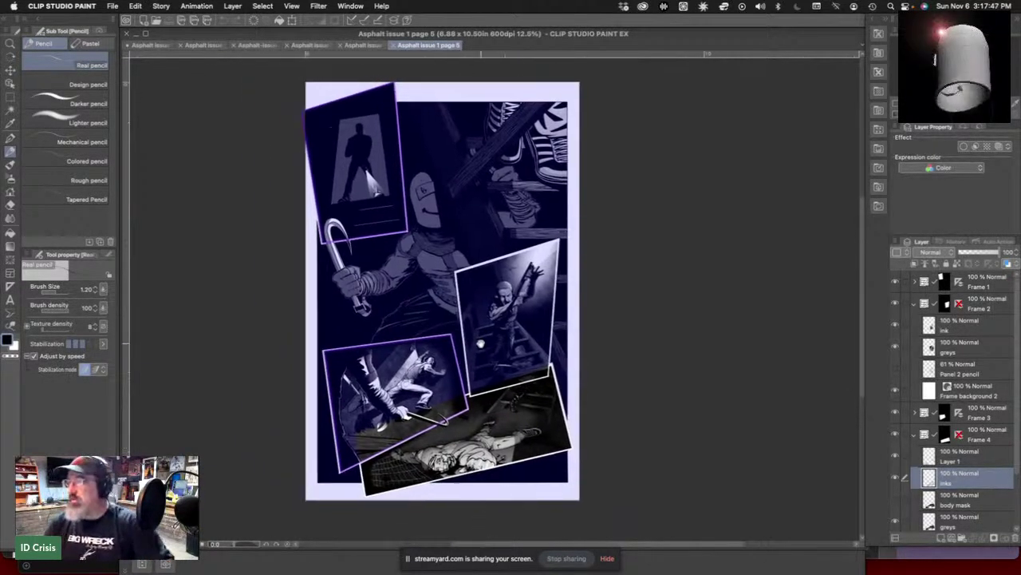
{"action": "scroll", "coordinate": [456, 323], "scroll_direction": "up", "scroll_amount": 3}
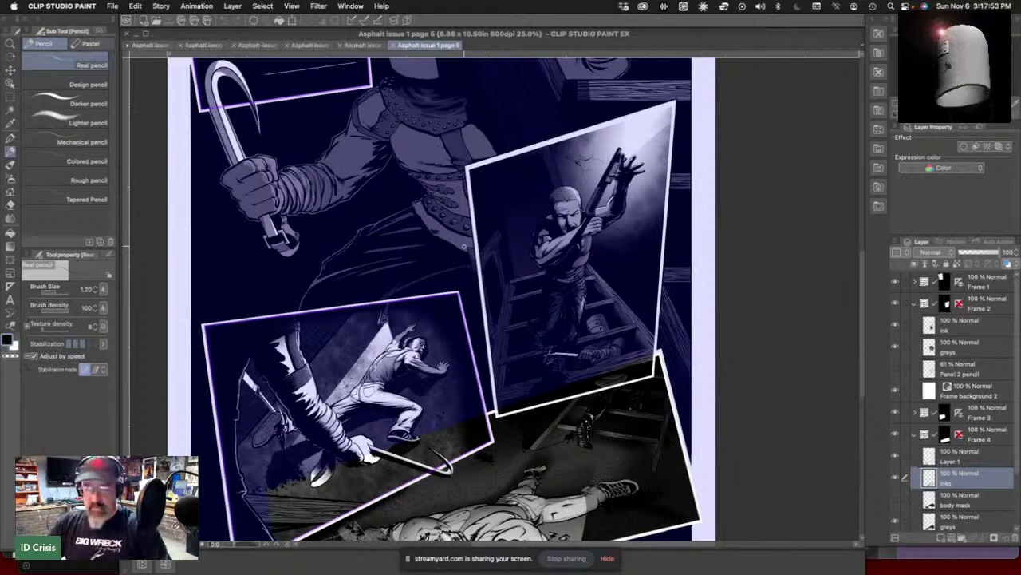
{"action": "scroll", "coordinate": [464, 246], "scroll_direction": "down", "scroll_amount": 3}
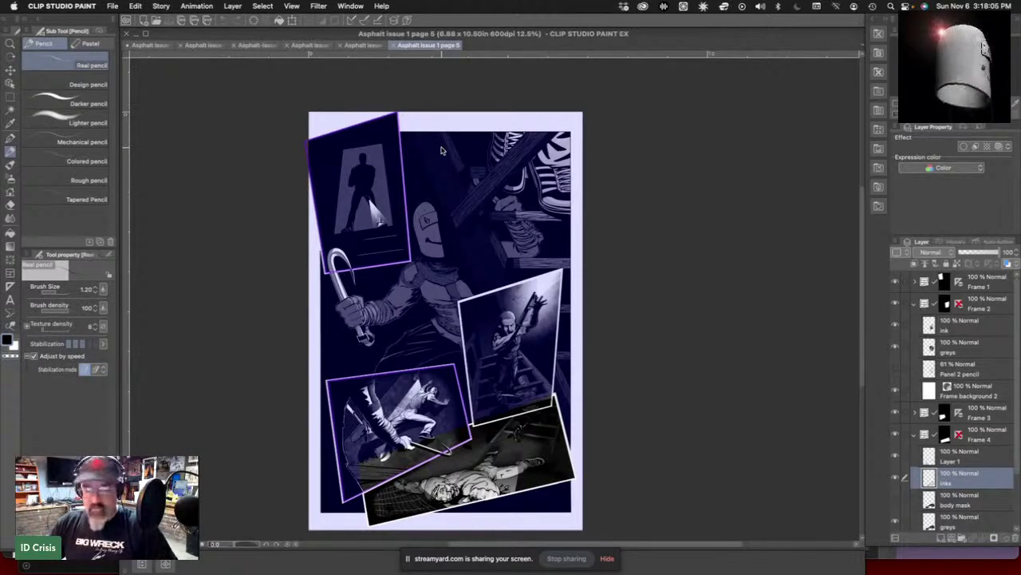
- Close Asphalt issue 1 pages 5, 4b, 3b, 2 and 1c, leaving page 6 open
{"action": "key", "text": "super+w"}
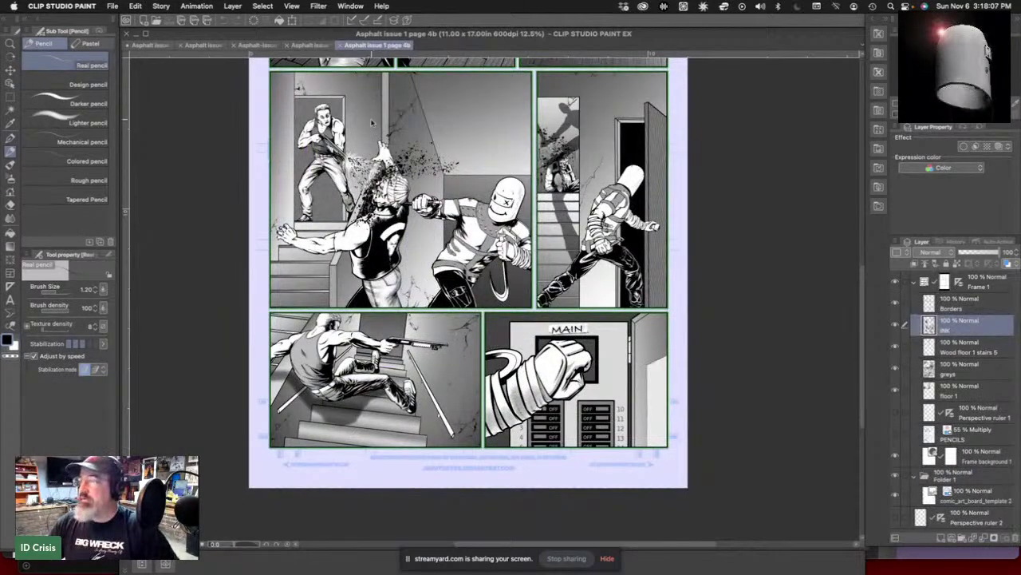
{"action": "key", "text": "super+w"}
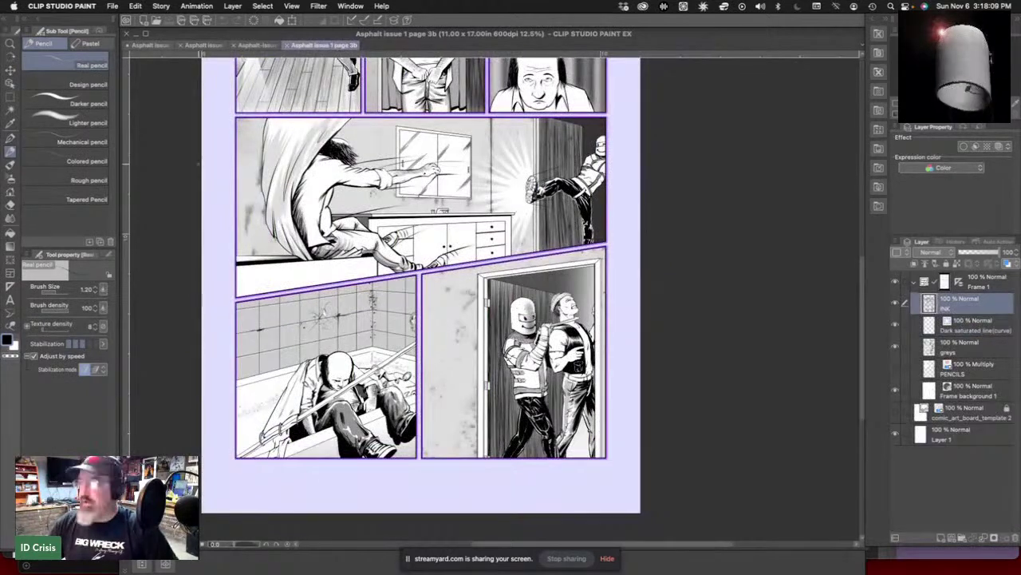
{"action": "key", "text": "super+w"}
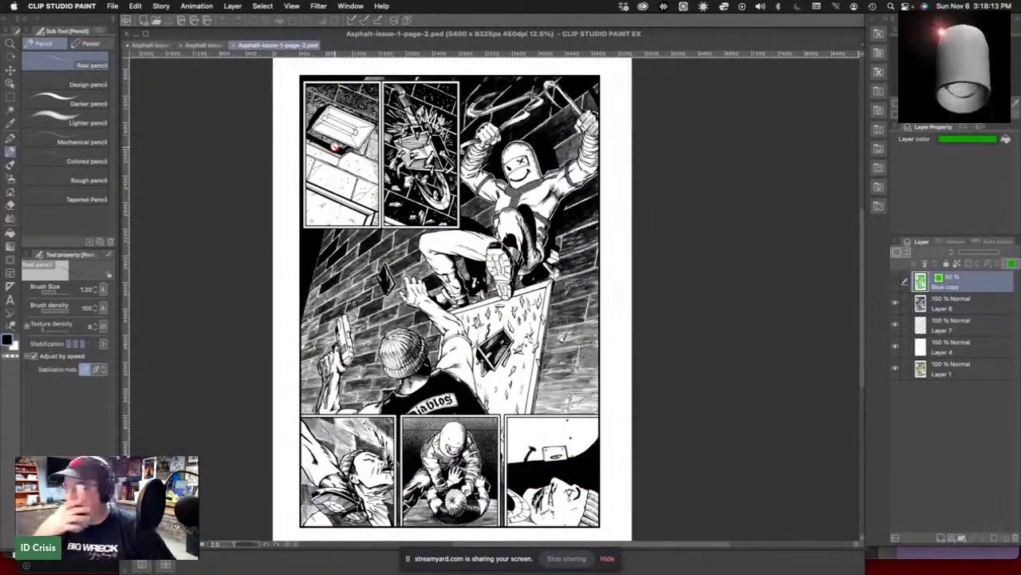
{"action": "key", "text": "super+w"}
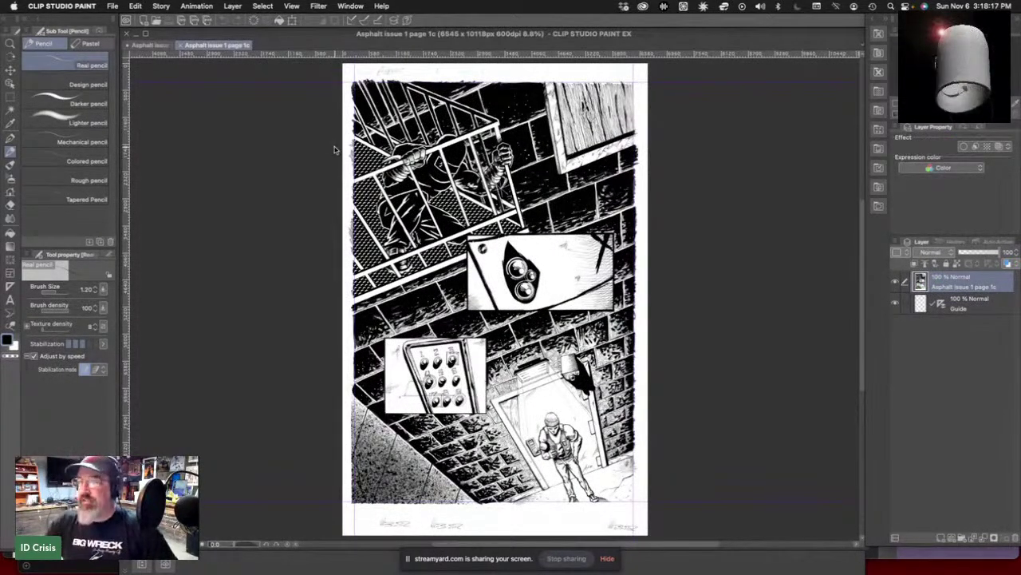
{"action": "key", "text": "super+w"}
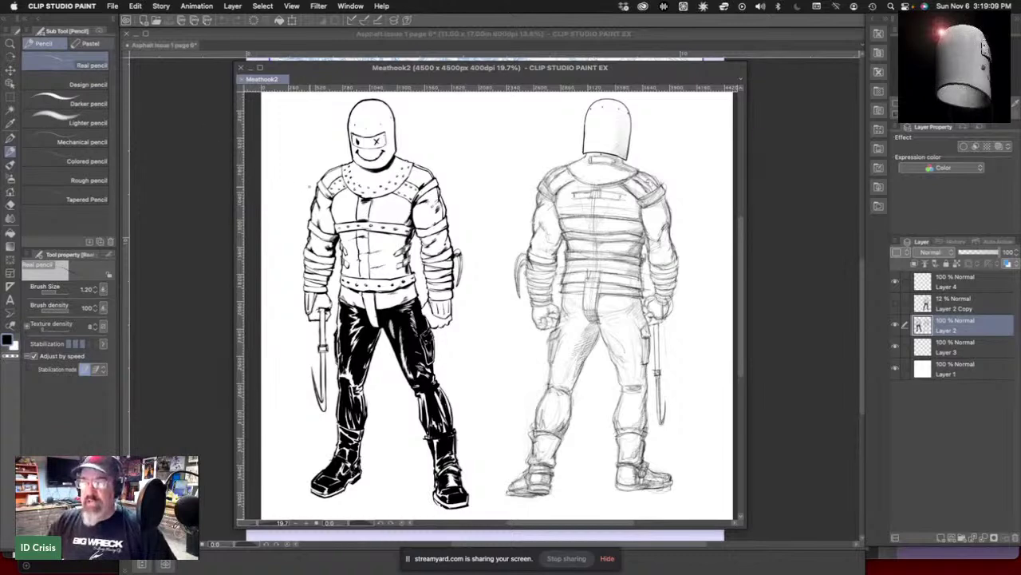
- Switch to Preview and browse to the Characters folder inside the Asphalt folder to open files from it
{"action": "left_click", "coordinate": [112, 6]}
{"action": "left_click", "coordinate": [193, 318]}
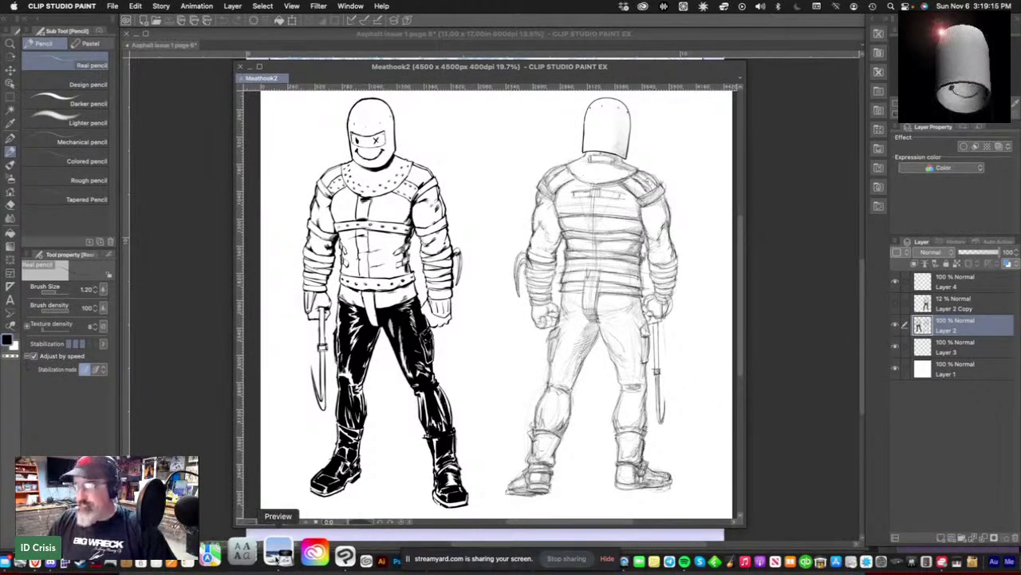
{"action": "left_click", "coordinate": [277, 557]}
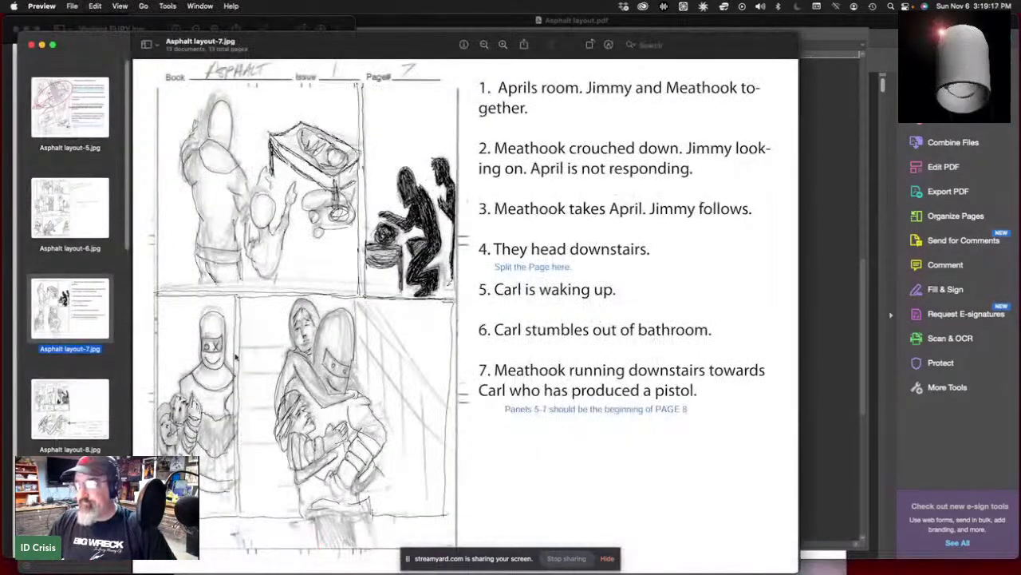
{"action": "left_click", "coordinate": [72, 6]}
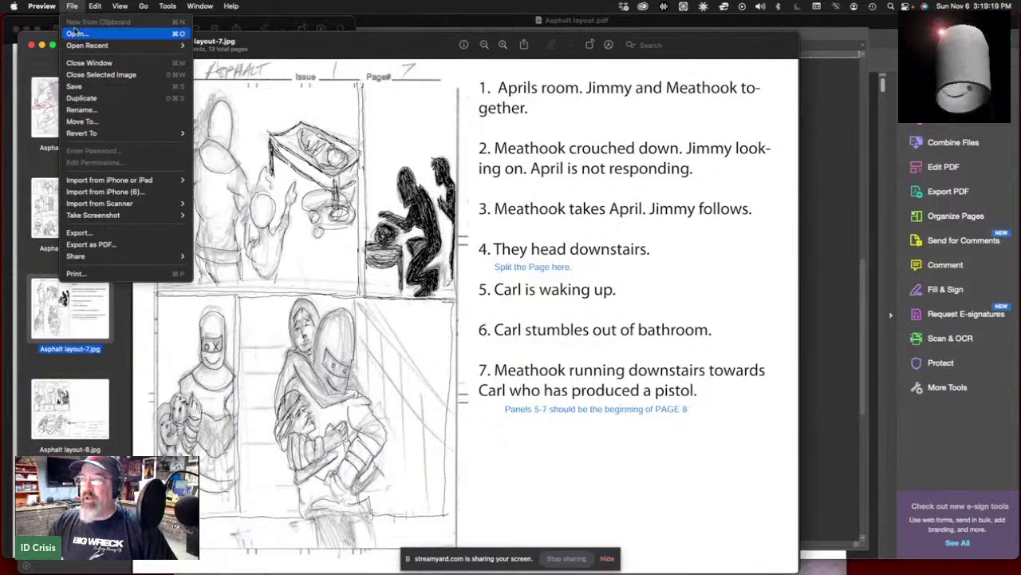
{"action": "left_click", "coordinate": [75, 32]}
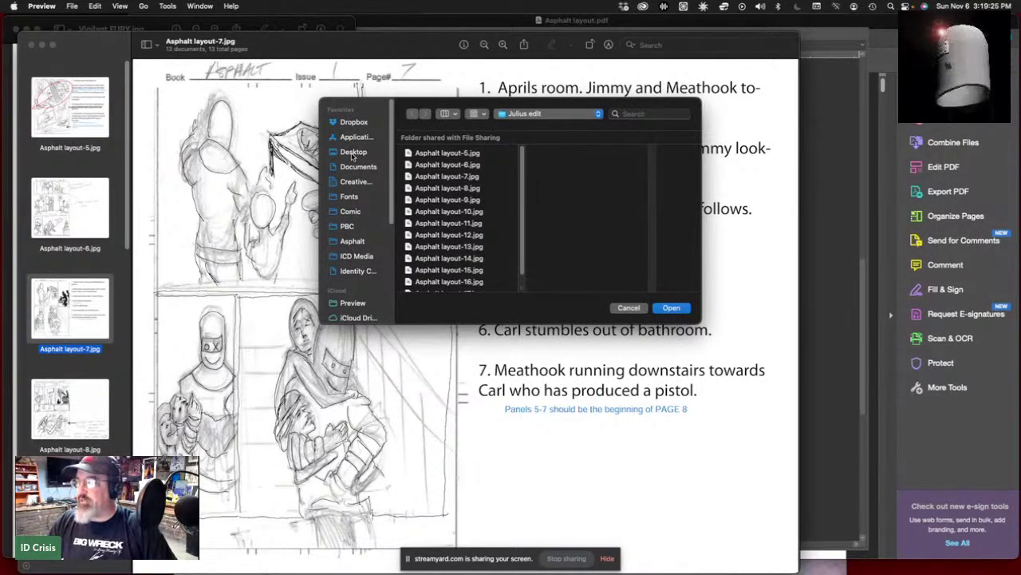
{"action": "left_click", "coordinate": [349, 242]}
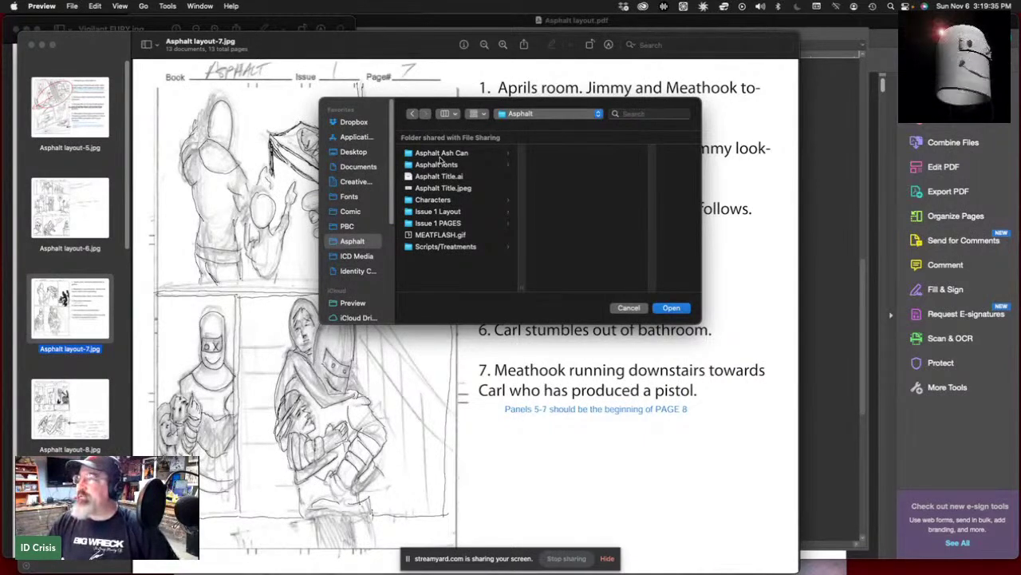
{"action": "left_click", "coordinate": [441, 200]}
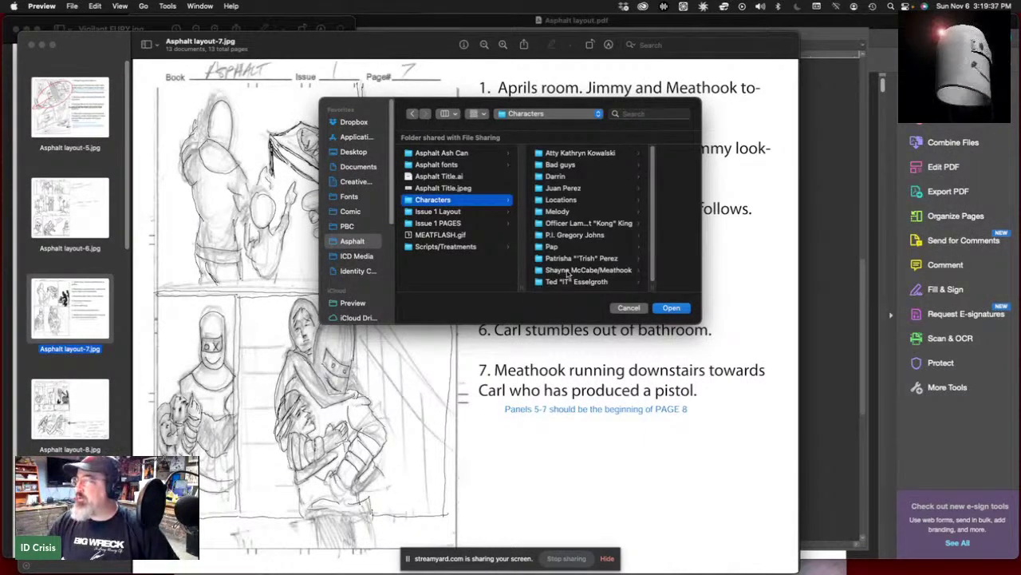
- Open all the image files from the Meathook character folder together, from the boot photo through taking off helmet.jpg
{"action": "left_click", "coordinate": [565, 272]}
{"action": "left_click", "coordinate": [617, 154]}
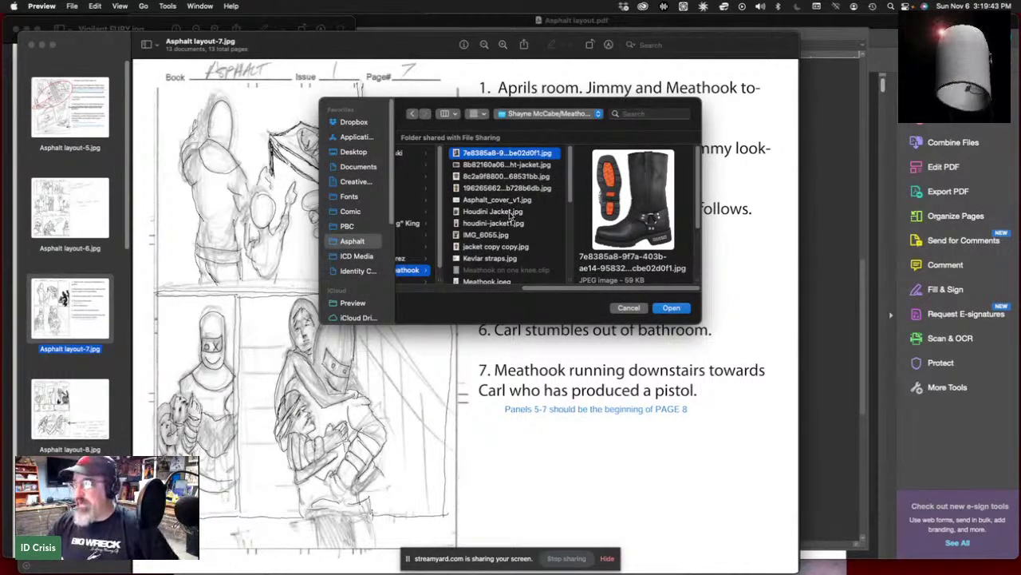
{"action": "scroll", "coordinate": [511, 231], "scroll_direction": "down", "scroll_amount": 10}
{"action": "left_click", "coordinate": [495, 272], "text": "shift"}
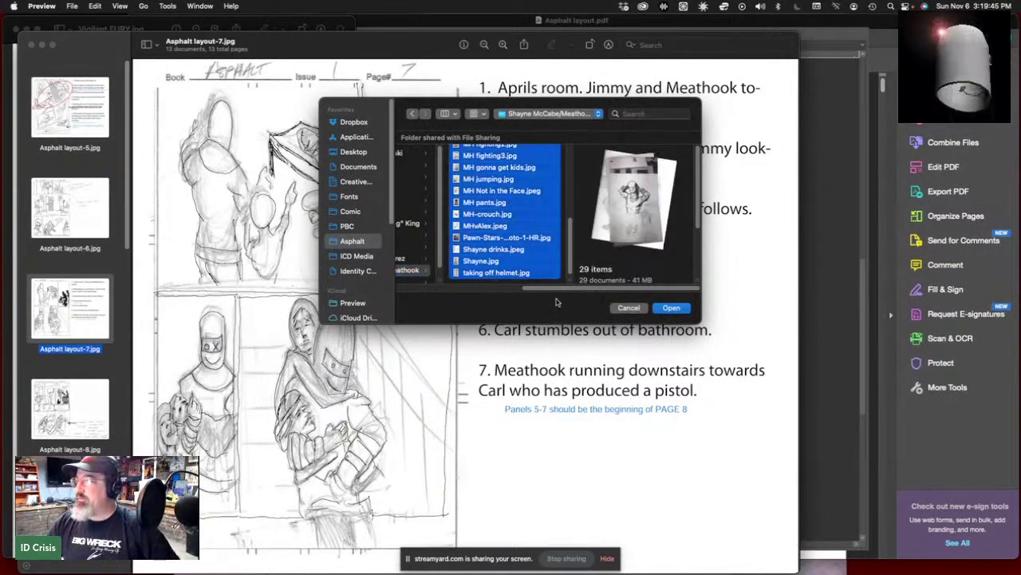
{"action": "left_click", "coordinate": [671, 308]}
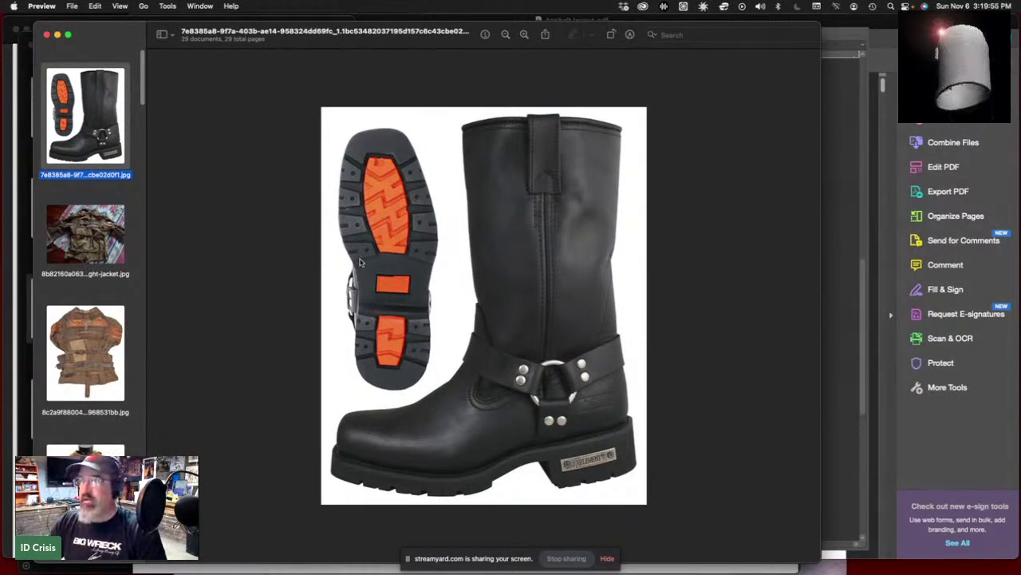
- Examine the harry-houdini-straight-jacket photo in close-up, followed by the photo of the belted brown jacket
{"action": "key", "text": "Down"}
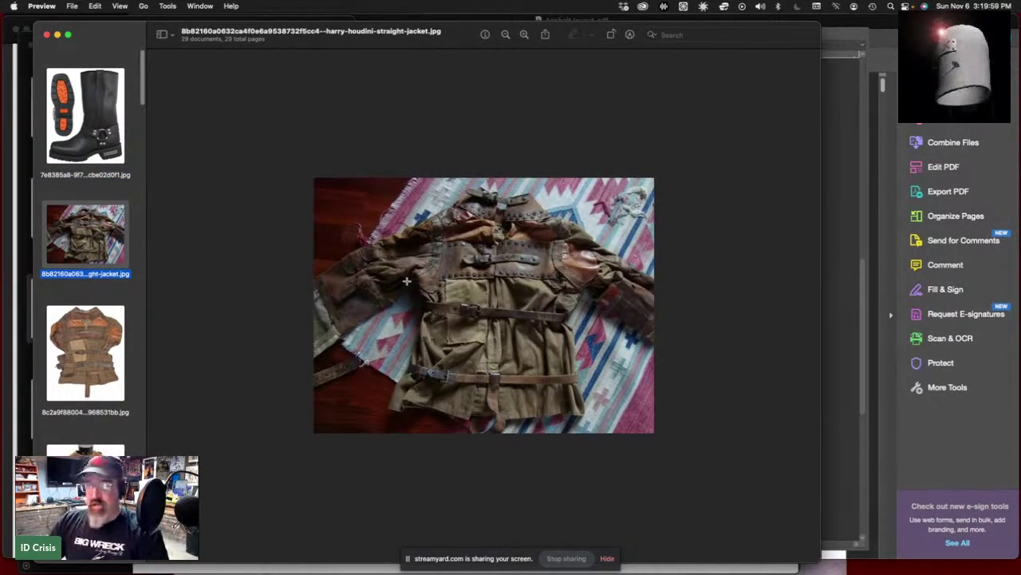
{"action": "key", "text": "super+plus"}
{"action": "key", "text": "super+plus"}
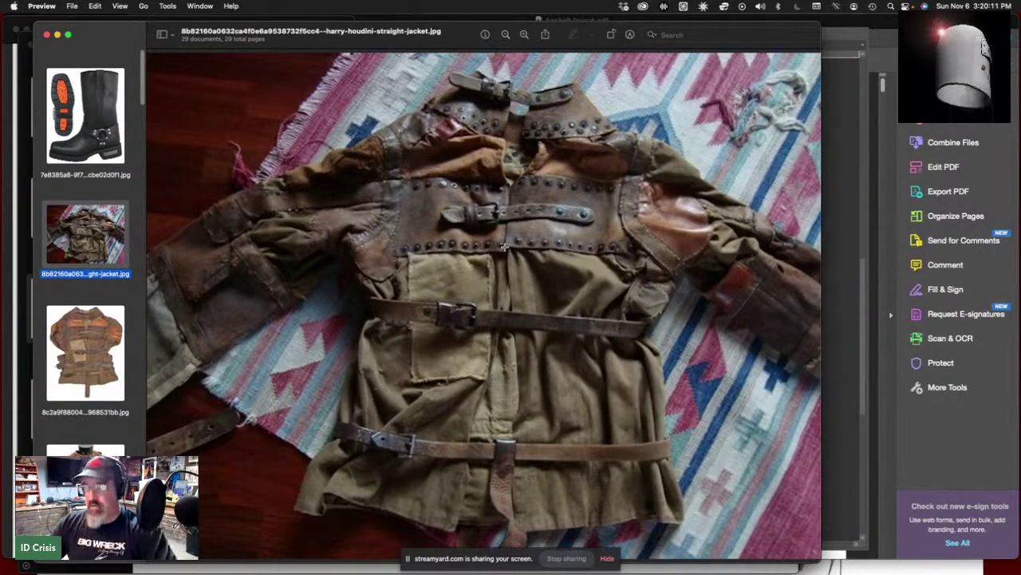
{"action": "key", "text": "Down"}
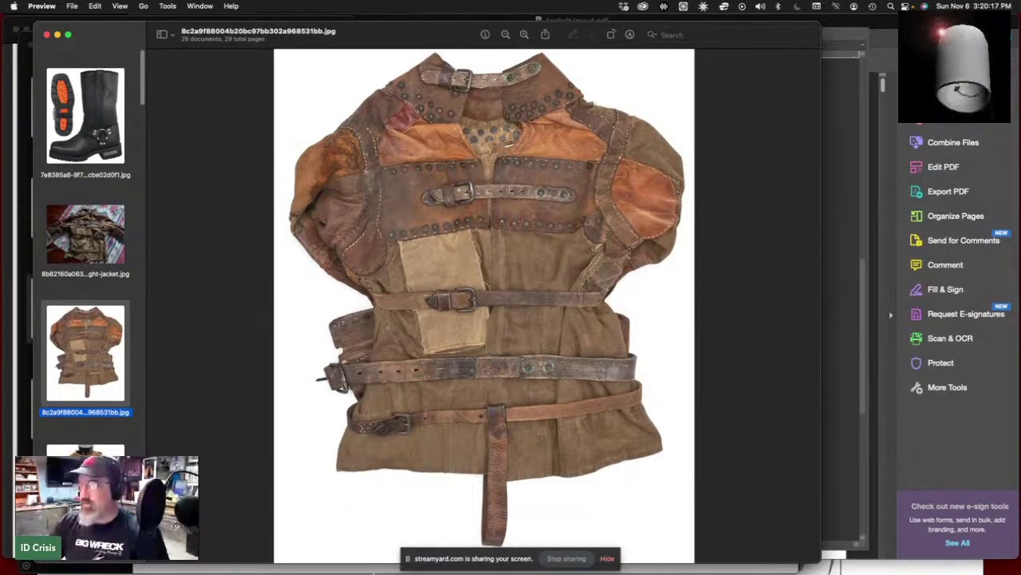
- Switch to Clip Studio Paint to view the Meathook2 drawing, and return to the jacket photo in Preview
{"action": "left_click", "coordinate": [308, 550]}
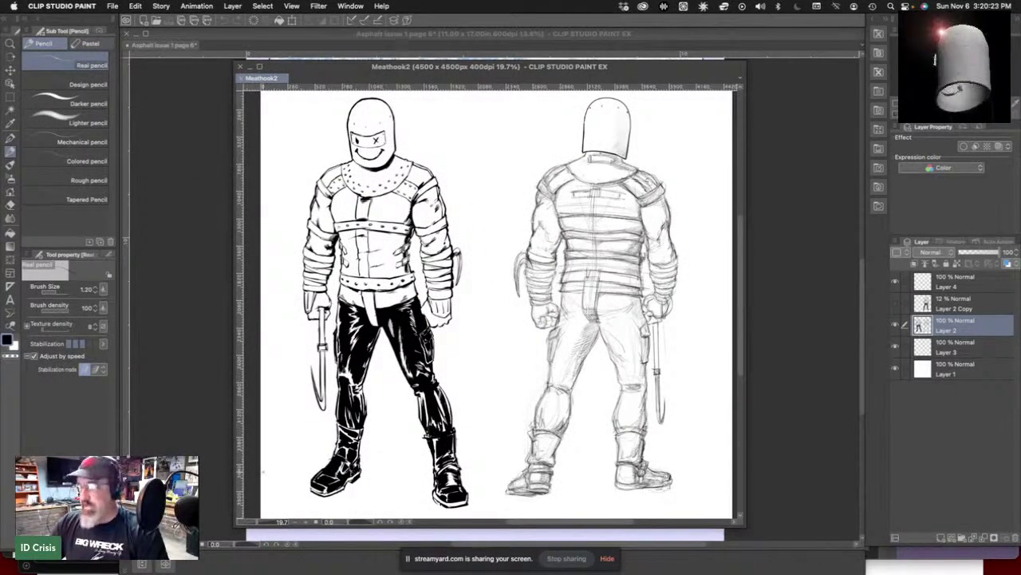
{"action": "mouse_move", "coordinate": [284, 571]}
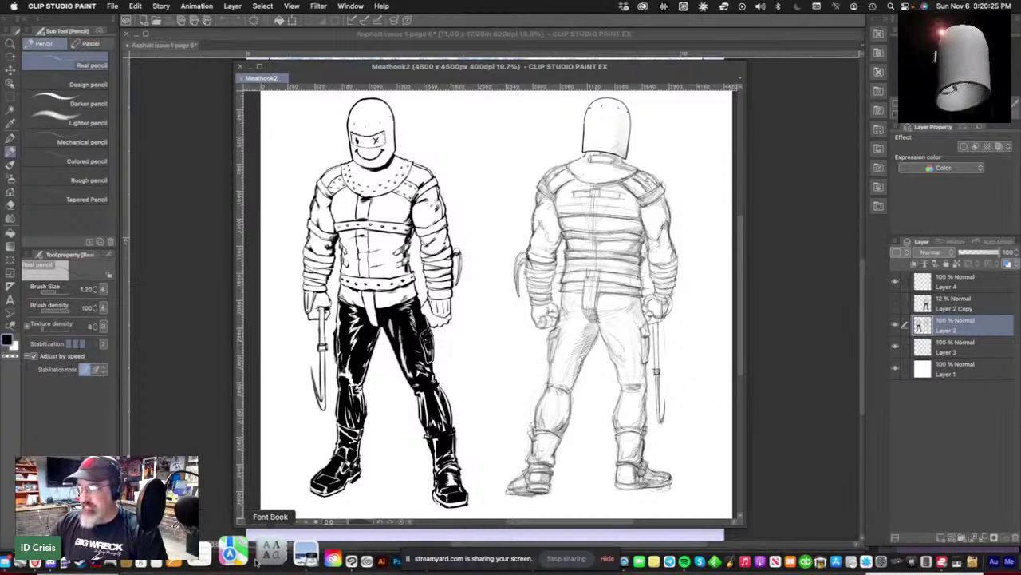
{"action": "left_click", "coordinate": [273, 553]}
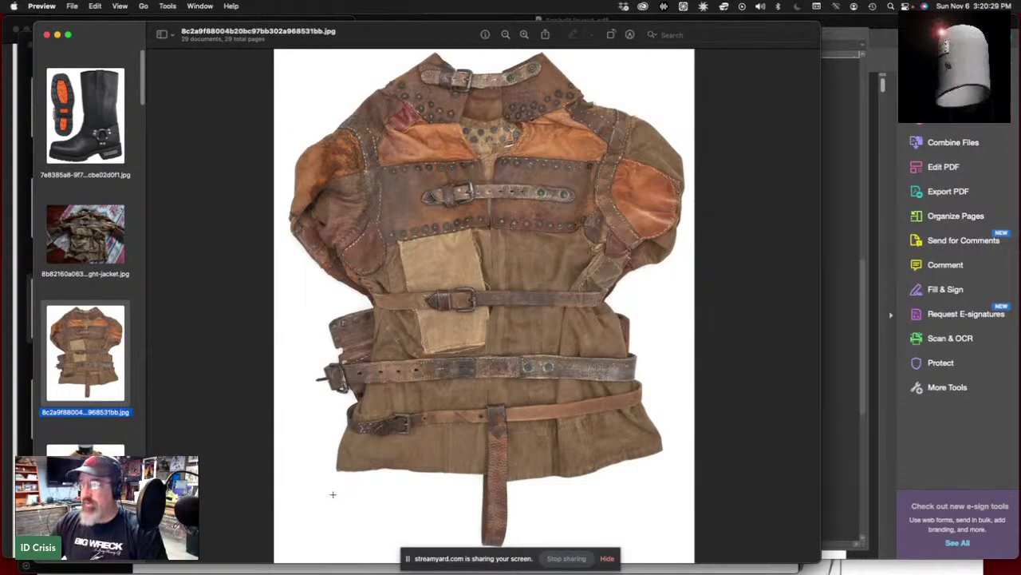
- Look through the references from the crossed-arm jacket and Asphalt_cover_v1.jpg to IMG_6055.jpg, viewing Houdini Jacket.jpg enlarged
{"action": "key", "text": "Down"}
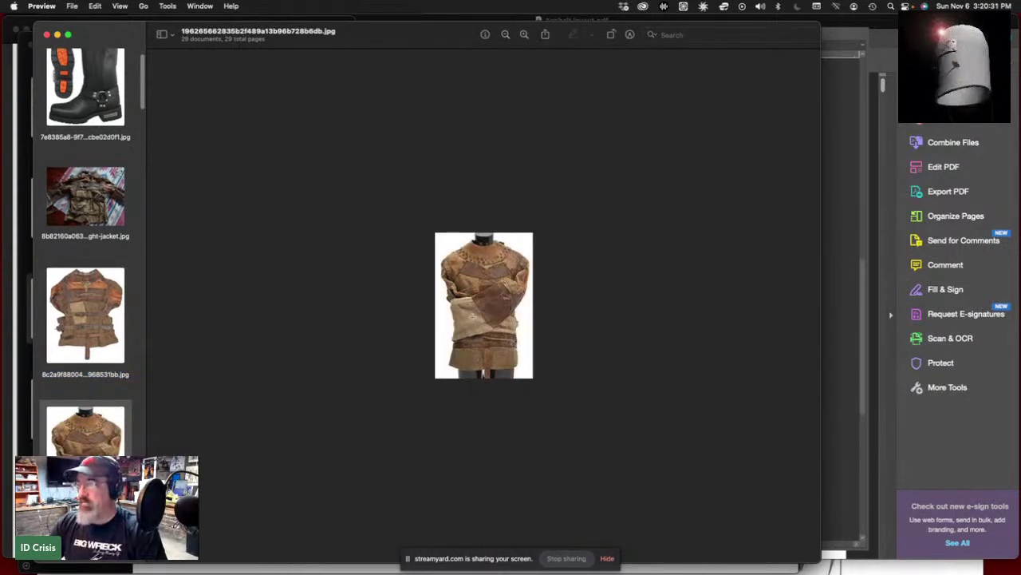
{"action": "key", "text": "Down"}
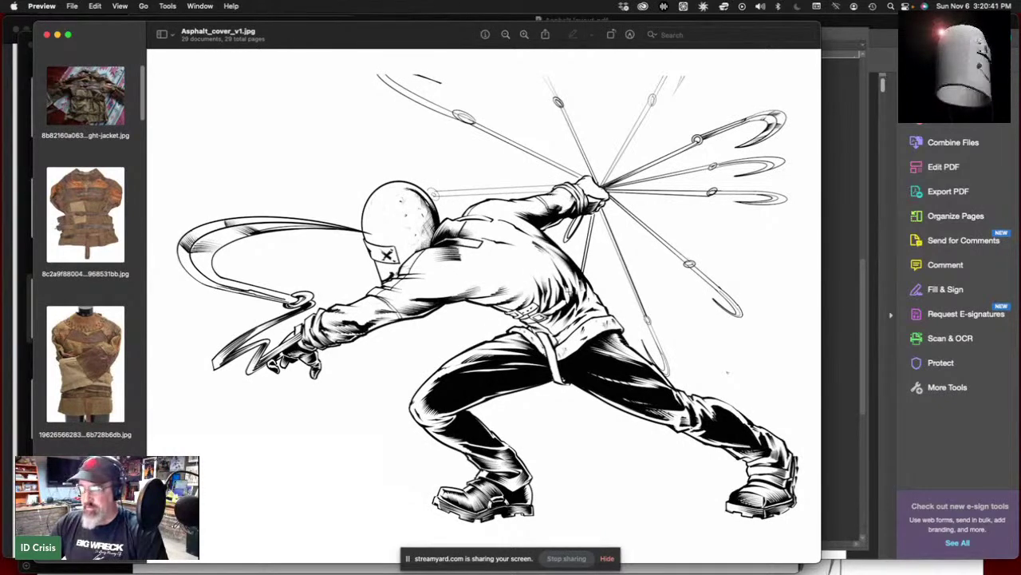
{"action": "key", "text": "Down"}
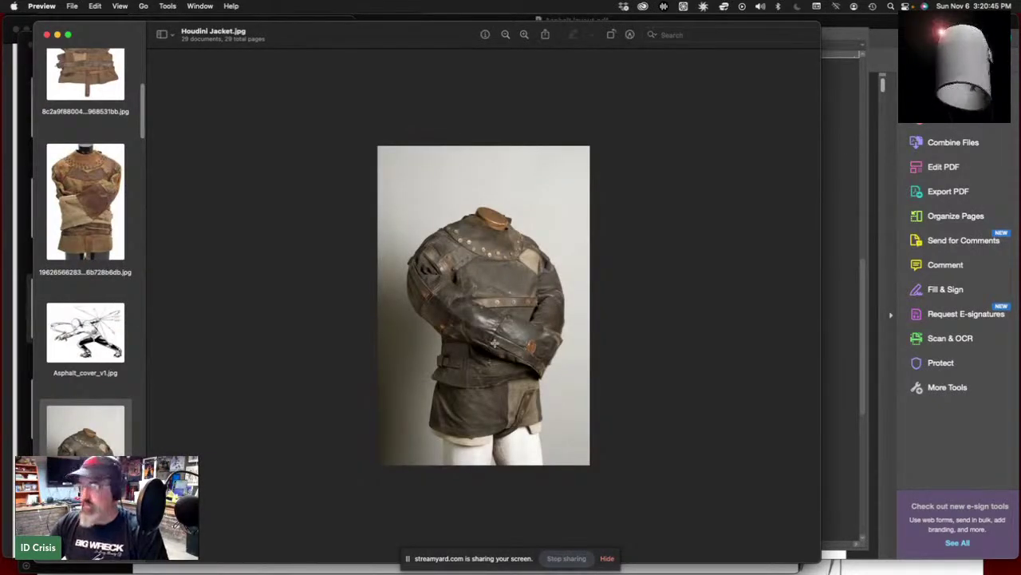
{"action": "key", "text": "super+equal"}
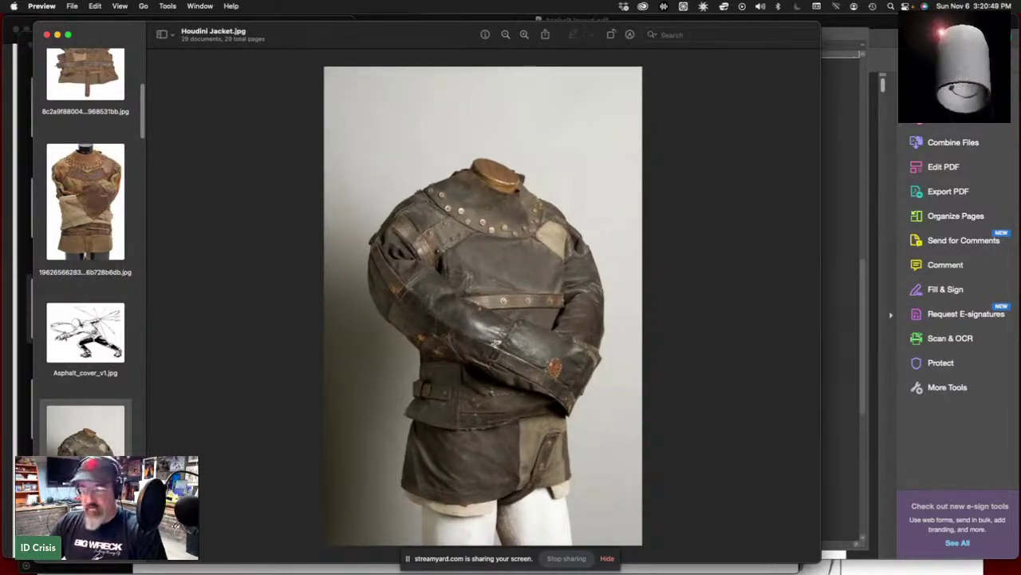
{"action": "key", "text": "Down"}
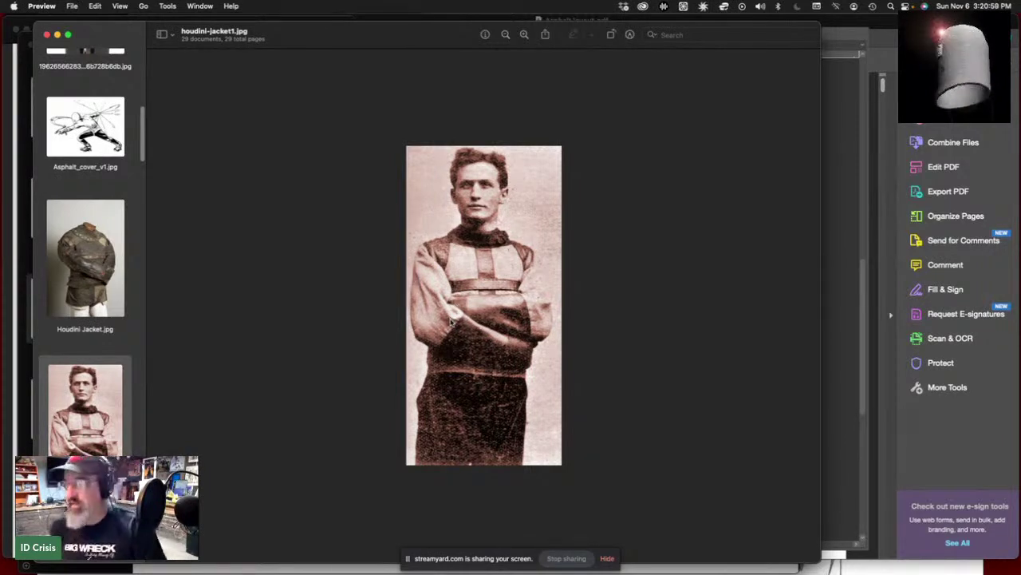
{"action": "key", "text": "Down"}
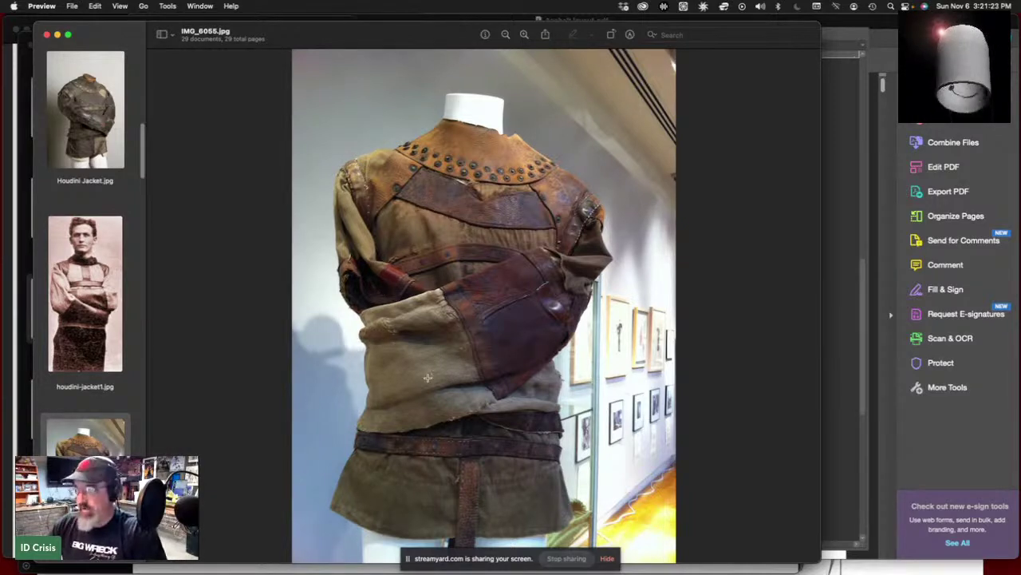
- Compare the references jacket copy copy.jpg and Kevlar straps.jpg
{"action": "key", "text": "Down"}
{"action": "key", "text": "Down"}
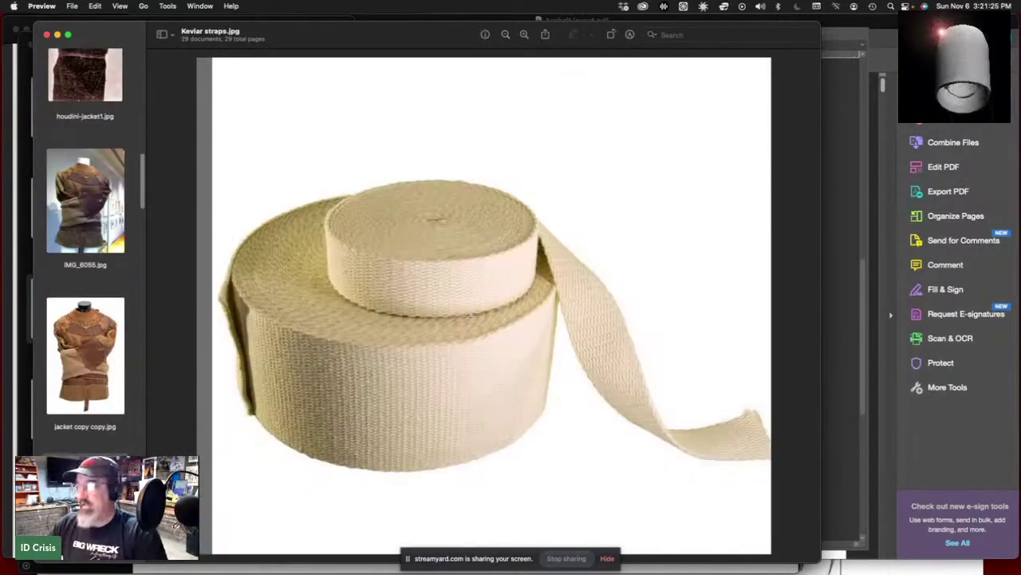
{"action": "key", "text": "Up"}
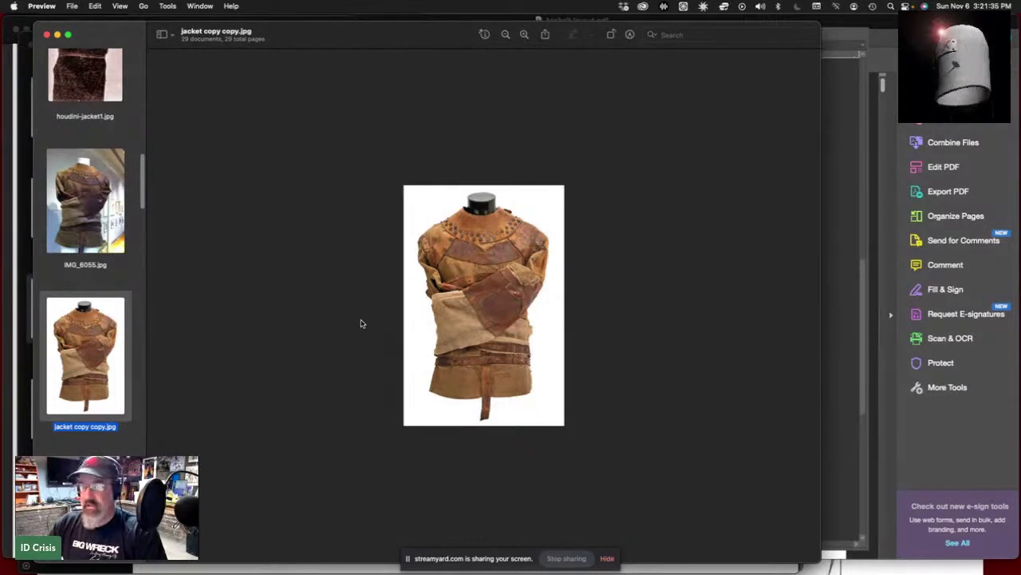
{"action": "key", "text": "Down"}
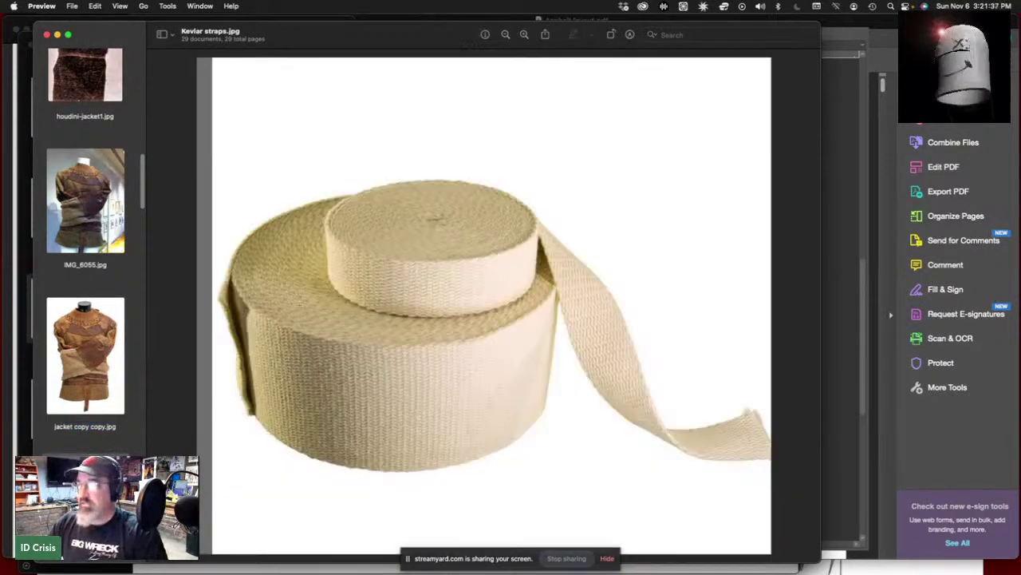
- Switch to Clip Studio Paint, look at Asphalt issue 1 page 6, and bring the Meathook2 canvas back to the front
{"action": "mouse_move", "coordinate": [365, 554]}
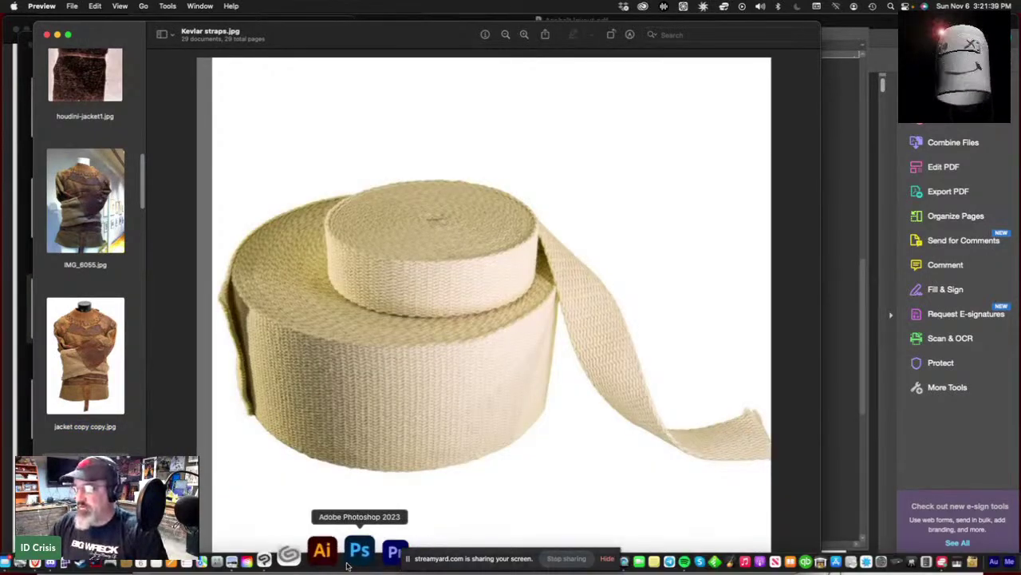
{"action": "left_click", "coordinate": [309, 551]}
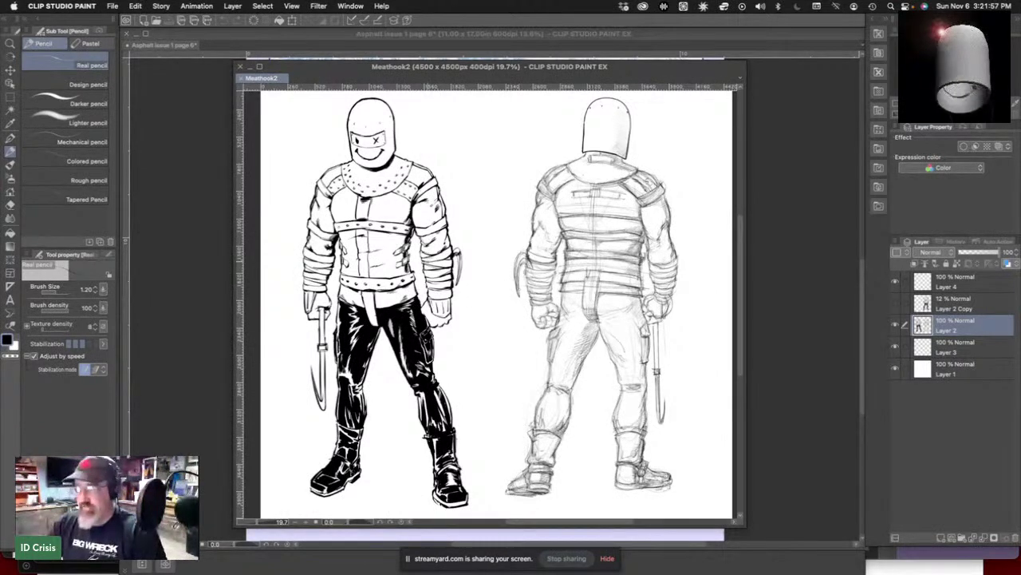
{"action": "left_click", "coordinate": [182, 223]}
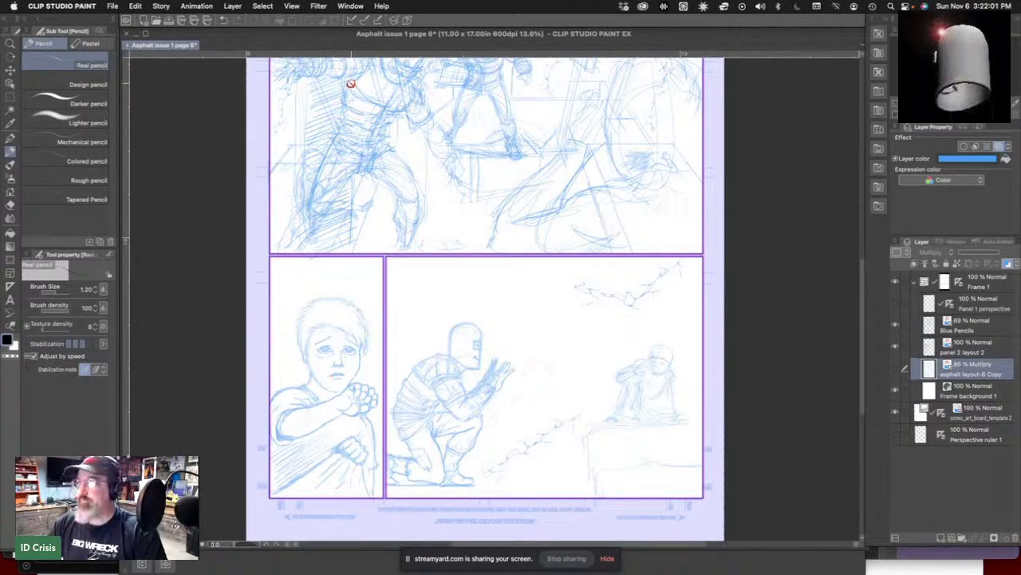
{"action": "left_click", "coordinate": [351, 6]}
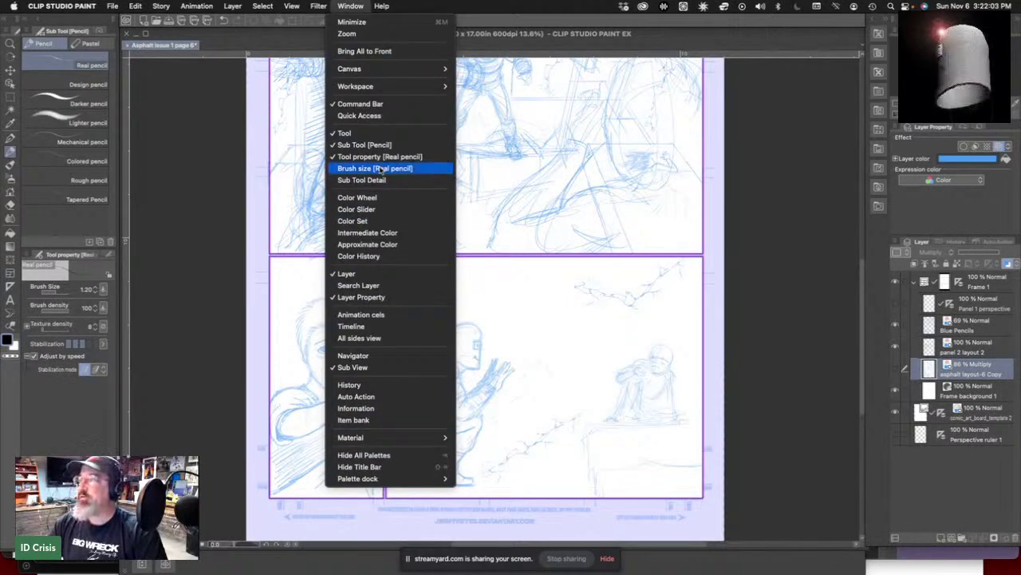
{"action": "mouse_move", "coordinate": [415, 72]}
{"action": "left_click", "coordinate": [531, 154]}
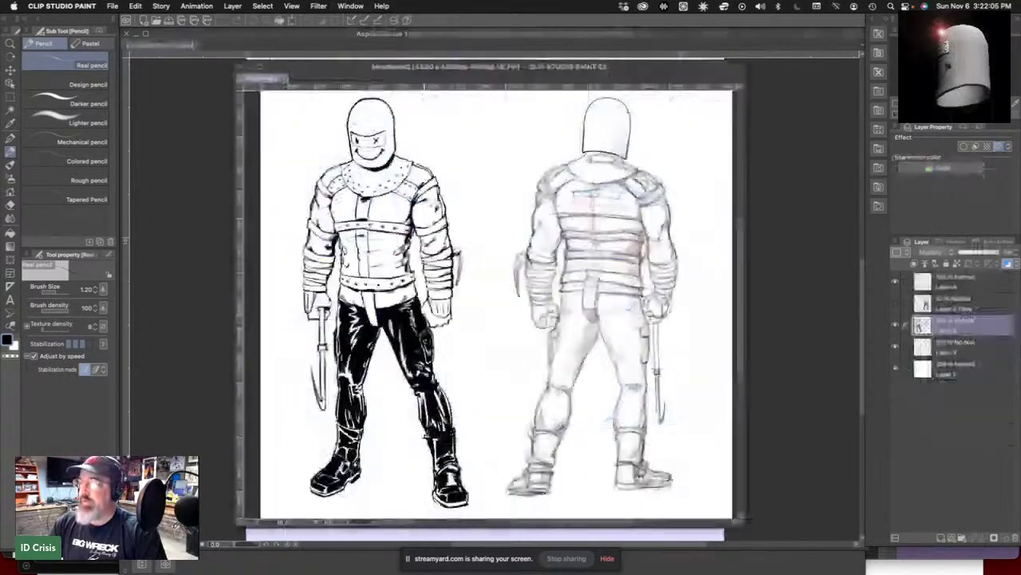
- Return to Preview and look through the character drawings Meathook.jpeg, MEATHOOK.jpg, Meathook1.jpeg and Meathook2.jpeg
{"action": "mouse_move", "coordinate": [346, 563]}
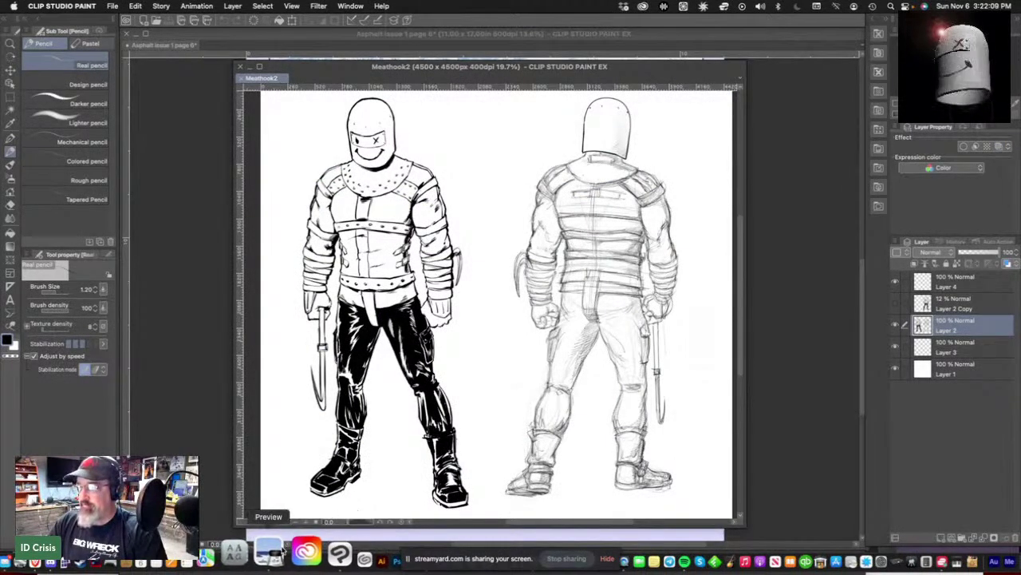
{"action": "left_click", "coordinate": [269, 553]}
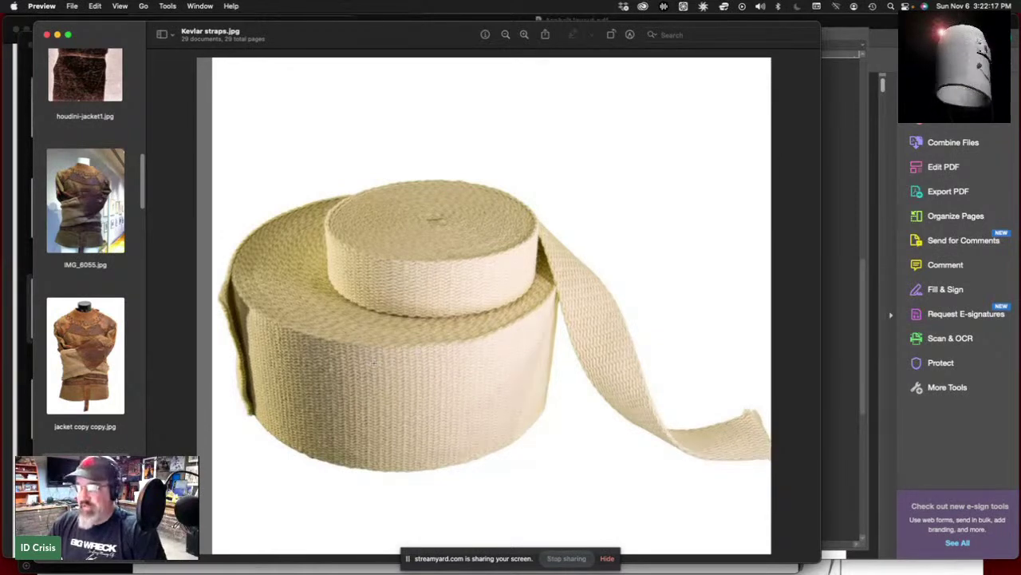
{"action": "key", "text": "Down"}
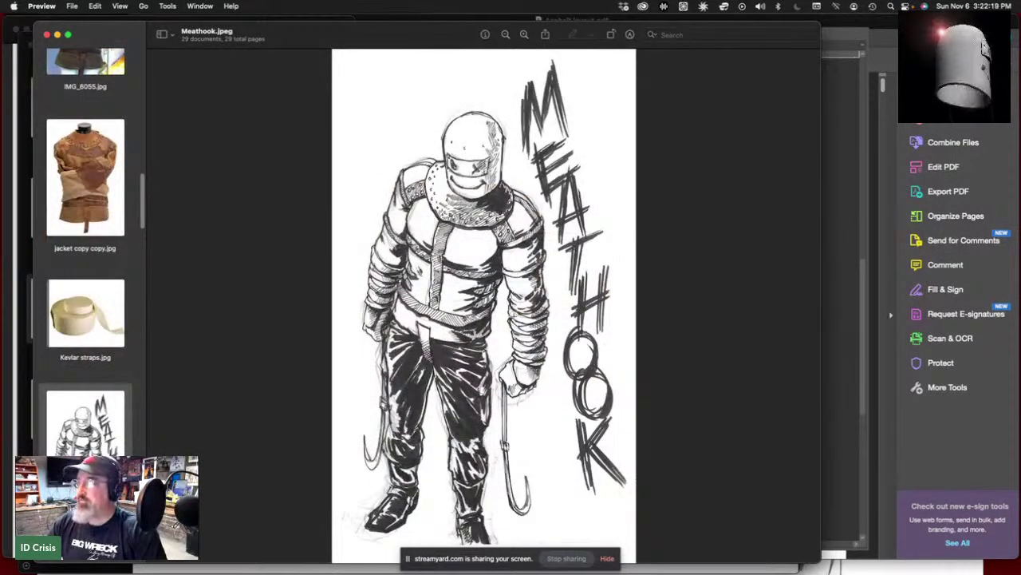
{"action": "key", "text": "Down"}
{"action": "key", "text": "Down"}
{"action": "key", "text": "Up"}
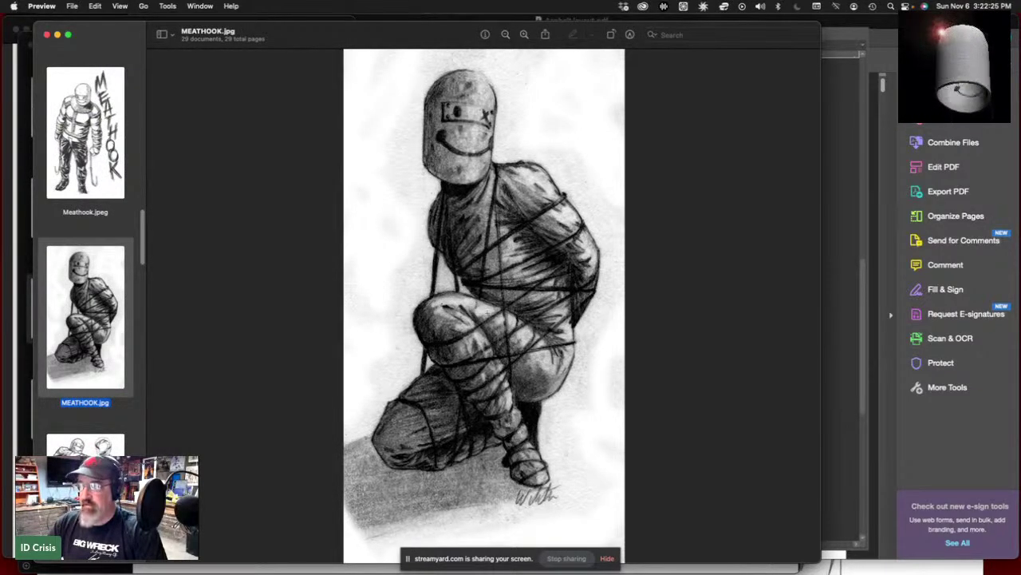
{"action": "key", "text": "Down"}
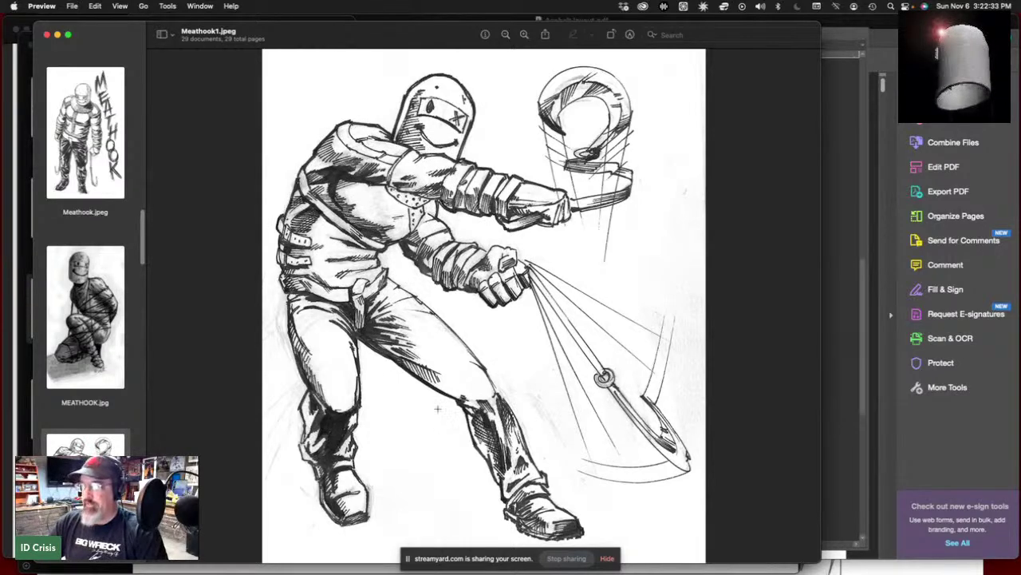
{"action": "key", "text": "Down"}
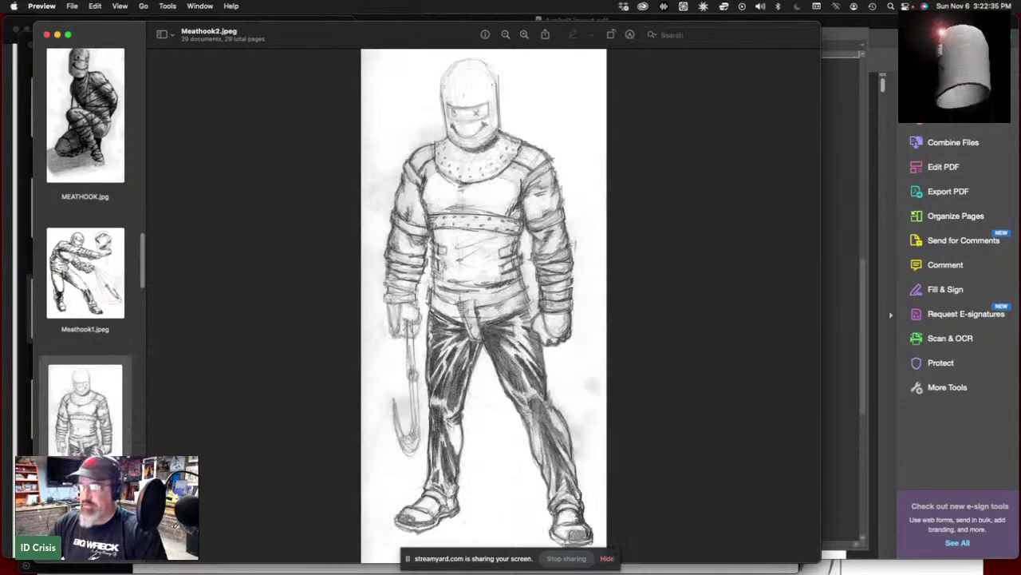
- Look through the character drawings from Meathook2.psd and the MH fighting sketches to MH jumping.jpg and MH Not in the Face.jpeg
{"action": "key", "text": "Down"}
{"action": "key", "text": "Down"}
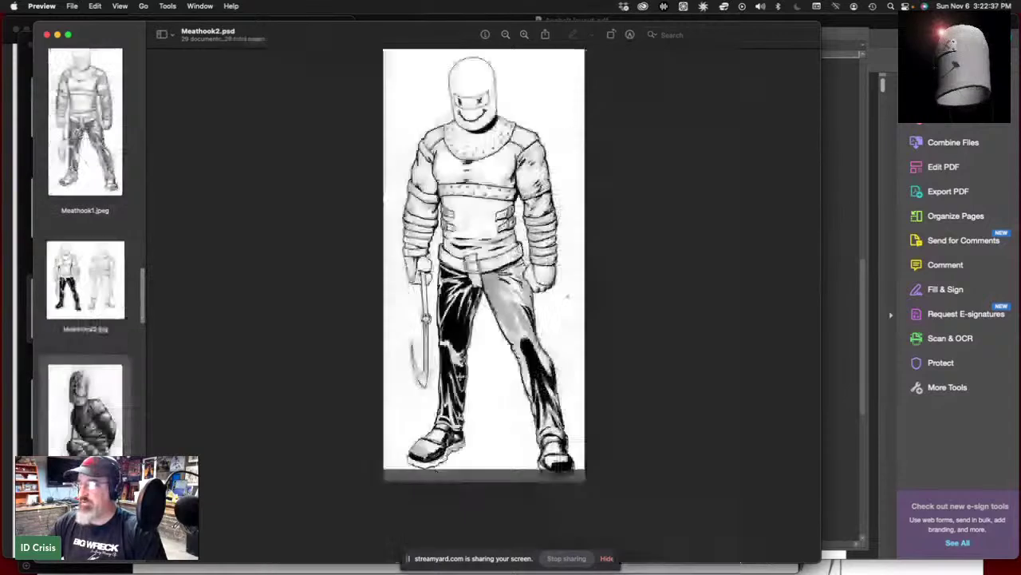
{"action": "key", "text": "Down"}
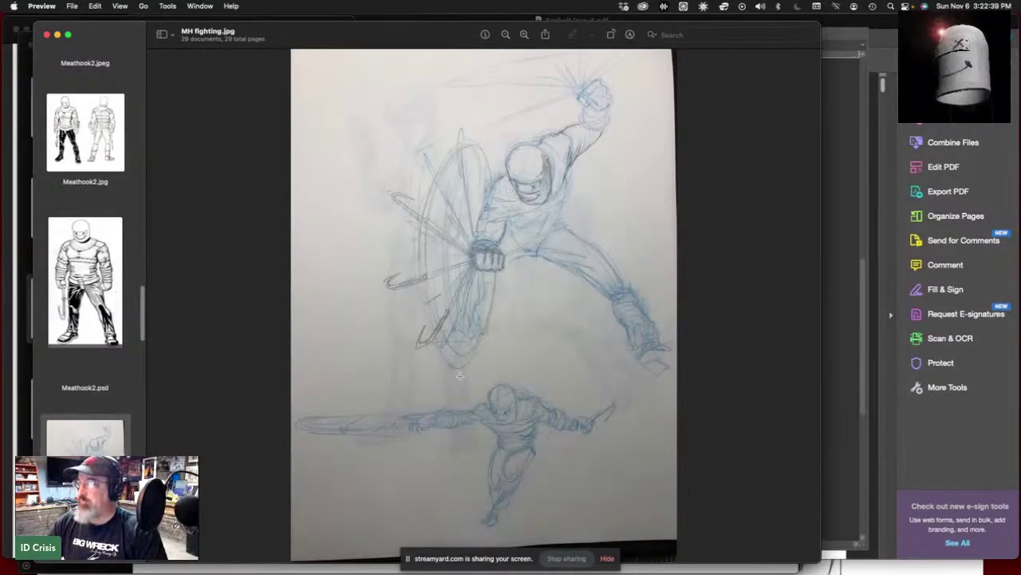
{"action": "key", "text": "Down"}
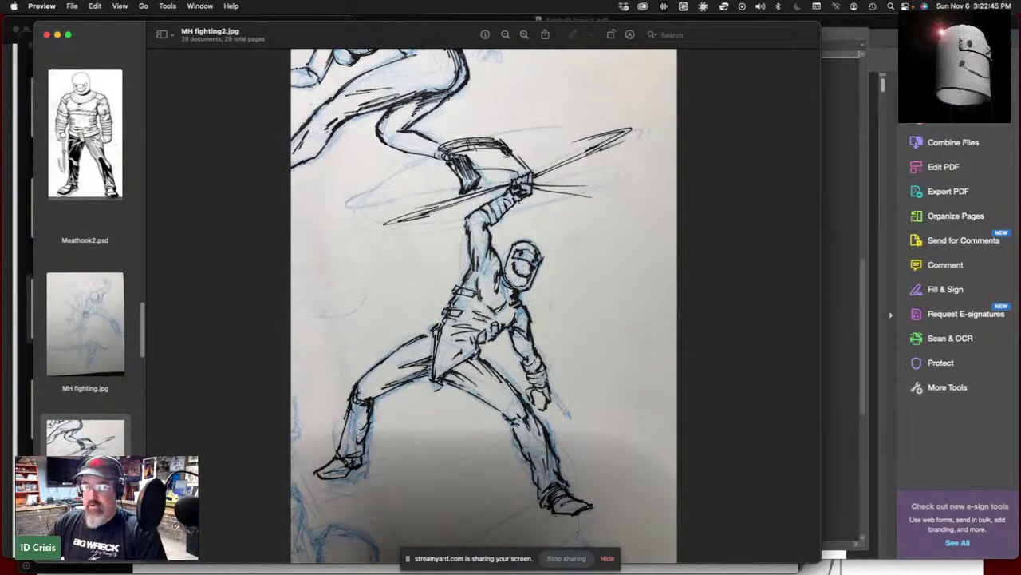
{"action": "key", "text": "Down"}
{"action": "key", "text": "Down"}
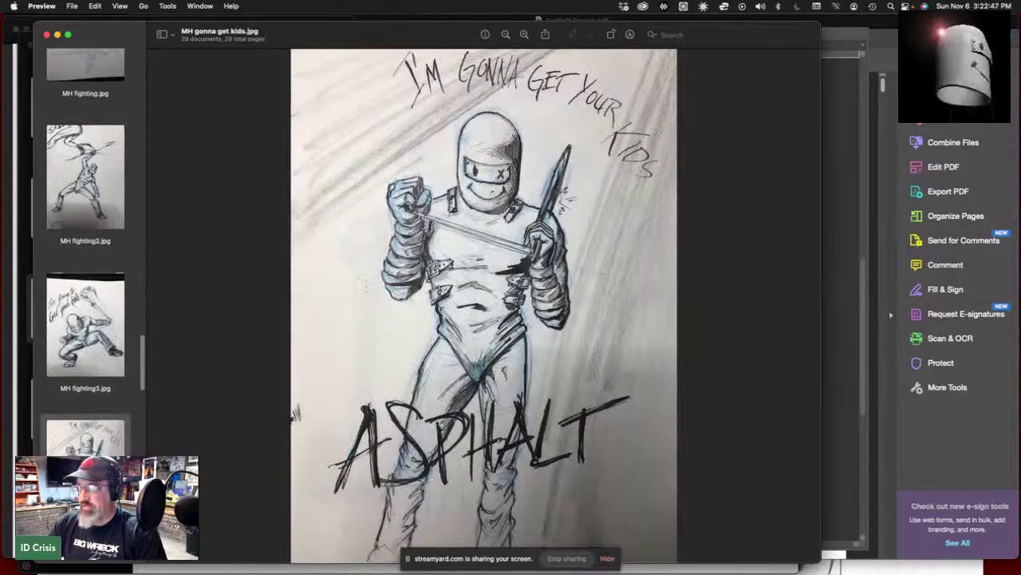
{"action": "key", "text": "Down"}
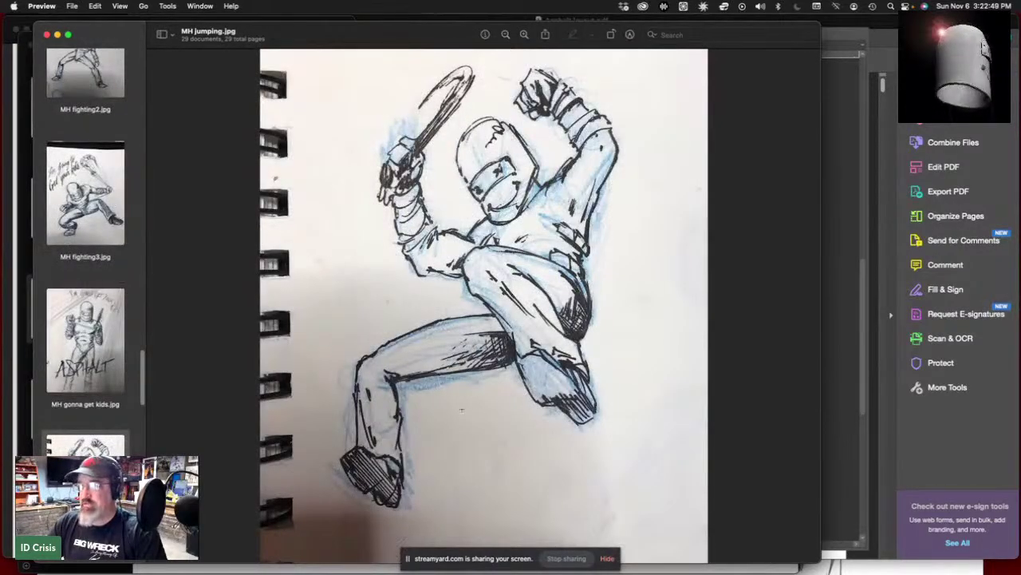
{"action": "key", "text": "Down"}
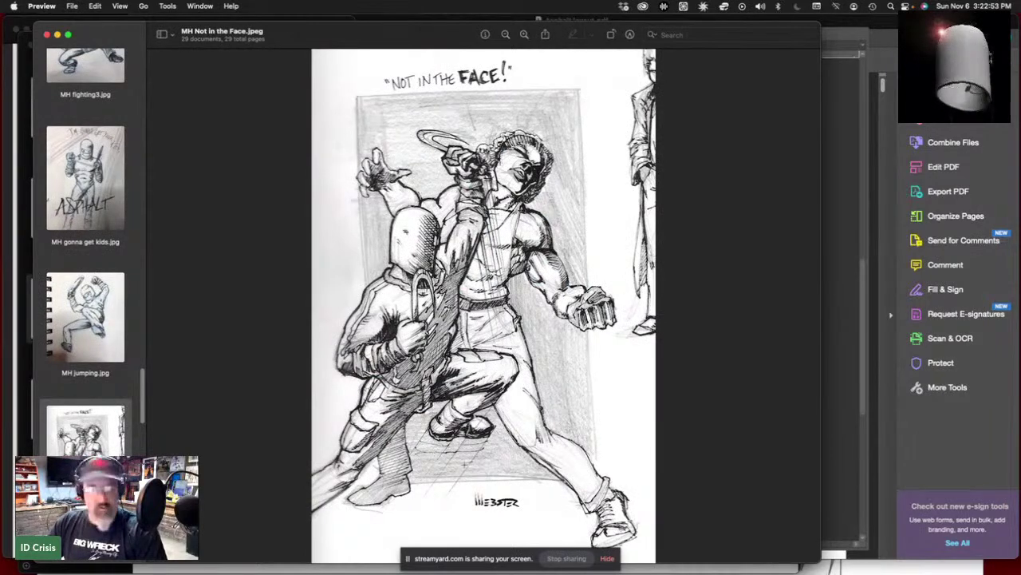
- Look through the references from MH pants.jpg and the Houdini straitjacket photo to taking off helmet.jpg, and close the reference window
{"action": "key", "text": "Down"}
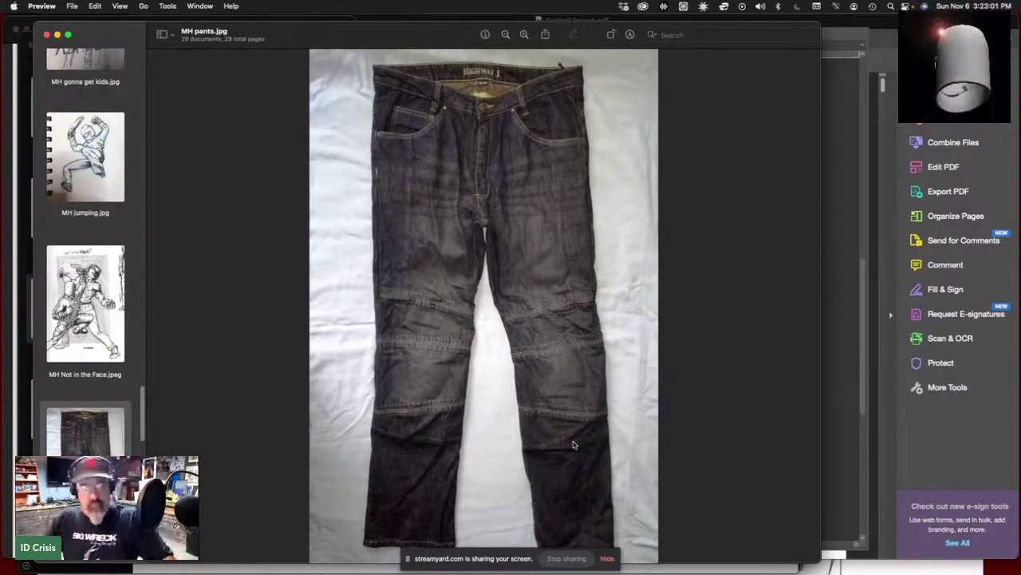
{"action": "key", "text": "Down"}
{"action": "key", "text": "Down"}
{"action": "key", "text": "Down"}
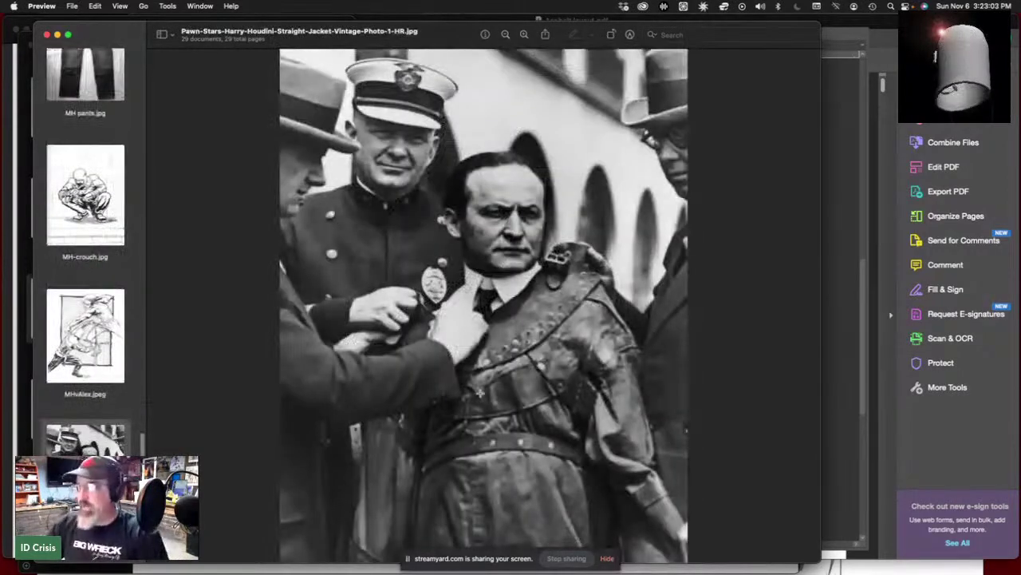
{"action": "key", "text": "Down"}
{"action": "key", "text": "Down"}
{"action": "key", "text": "Down"}
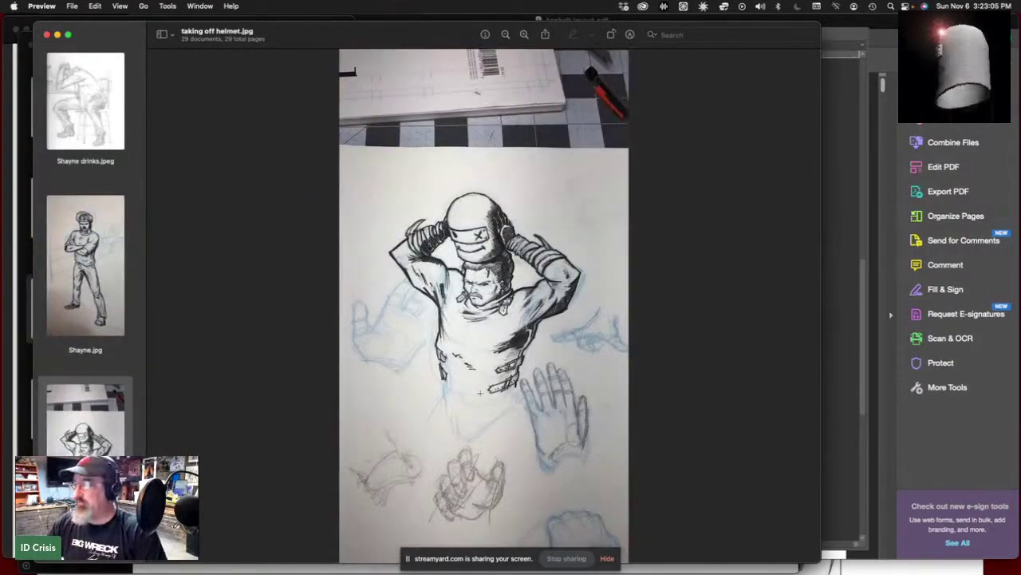
{"action": "key", "text": "Up"}
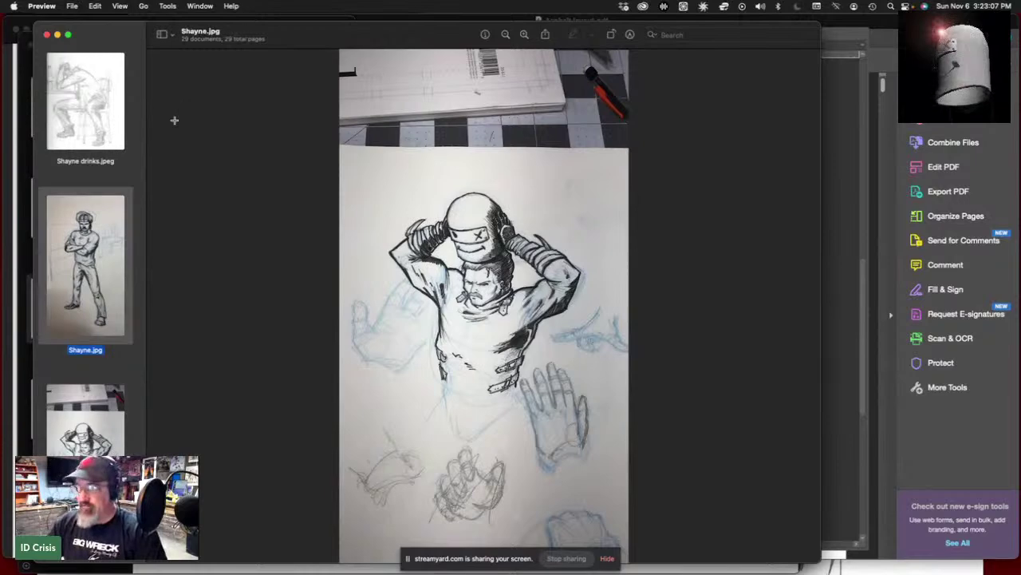
{"action": "key", "text": "Down"}
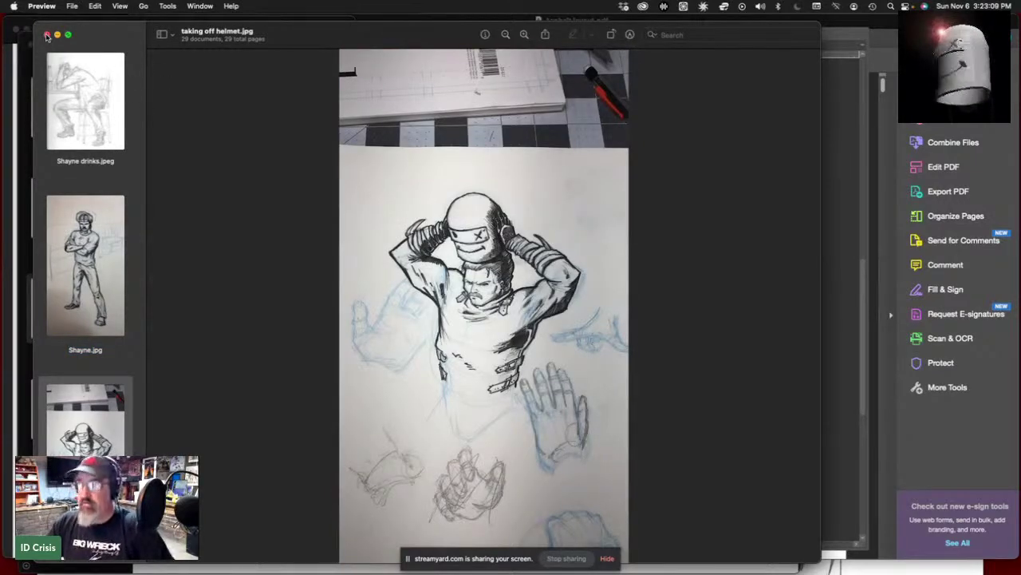
{"action": "left_click", "coordinate": [46, 35]}
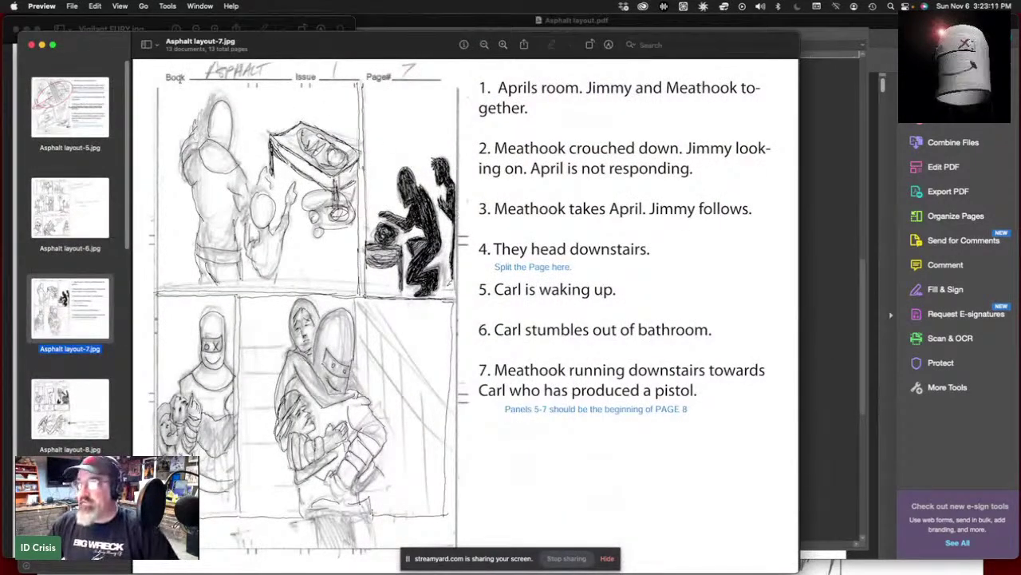
- Reposition the Asphalt layout window and bring Vigilant FURY.jpg to the front in the middle of the screen
{"action": "mouse_move", "coordinate": [79, 46]}
{"action": "left_mouse_down"}
{"action": "mouse_move", "coordinate": [122, 130]}
{"action": "mouse_move", "coordinate": [99, 157]}
{"action": "mouse_move", "coordinate": [79, 27]}
{"action": "left_mouse_up"}
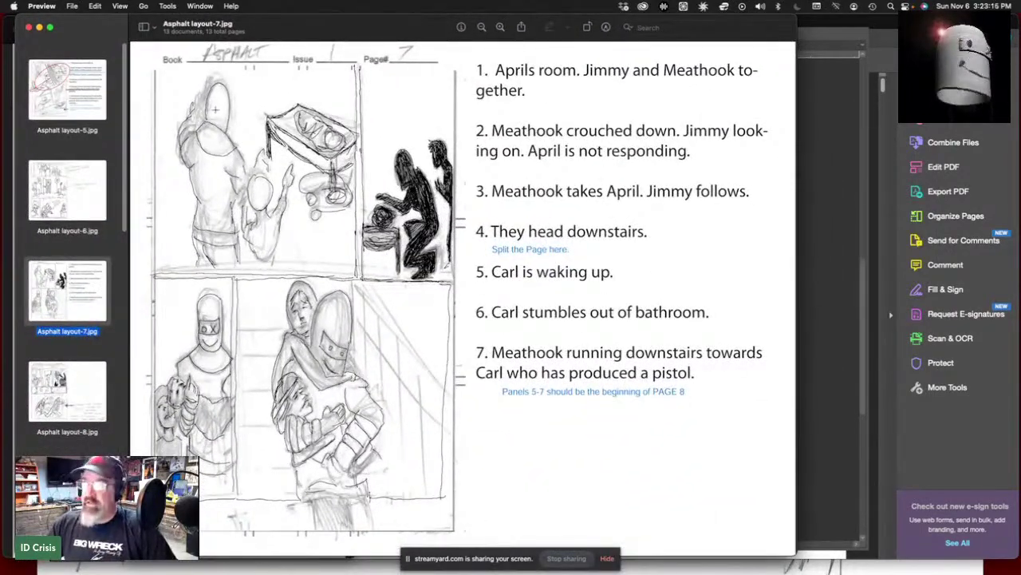
{"action": "left_click_drag", "start_coordinate": [120, 23], "coordinate": [117, 20]}
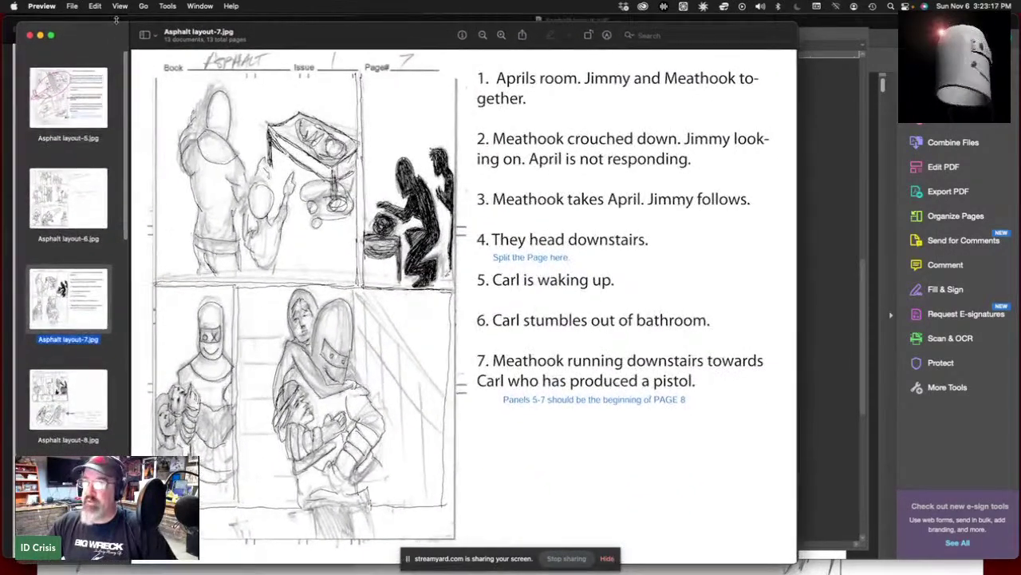
{"action": "left_click", "coordinate": [118, 22]}
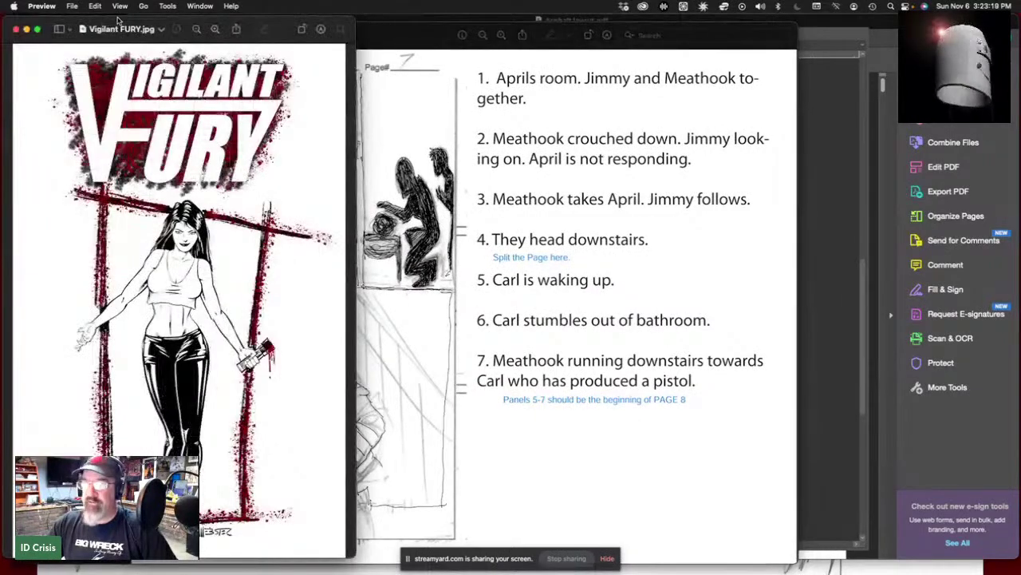
{"action": "mouse_move", "coordinate": [198, 28]}
{"action": "left_mouse_down"}
{"action": "mouse_move", "coordinate": [564, 25]}
{"action": "mouse_move", "coordinate": [520, 25]}
{"action": "left_mouse_up"}
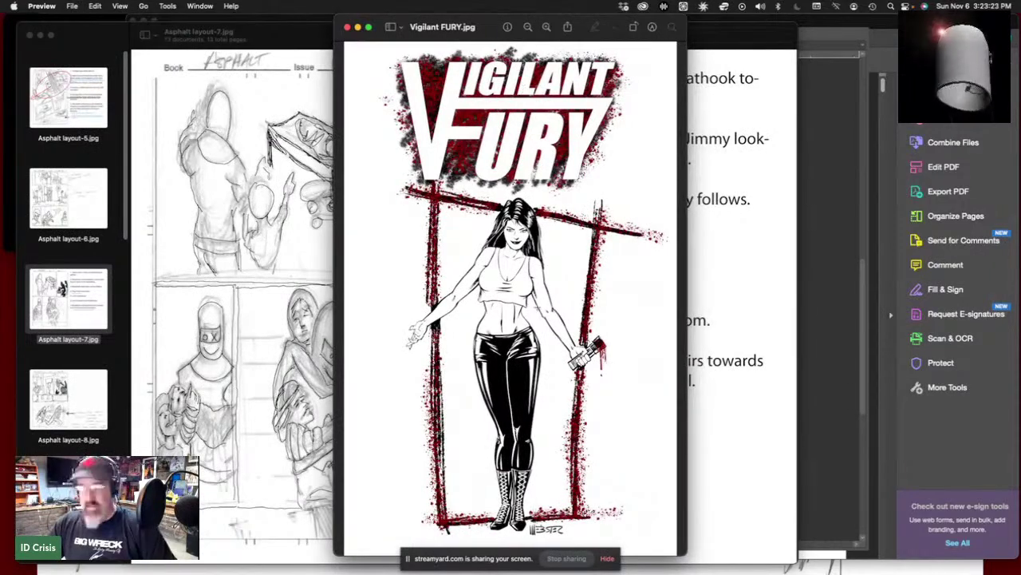
- Zoom in on the woman in Vigilant FURY.jpg, and widen and reposition its window
{"action": "scroll", "coordinate": [495, 315], "scroll_direction": "up", "scroll_amount": 5}
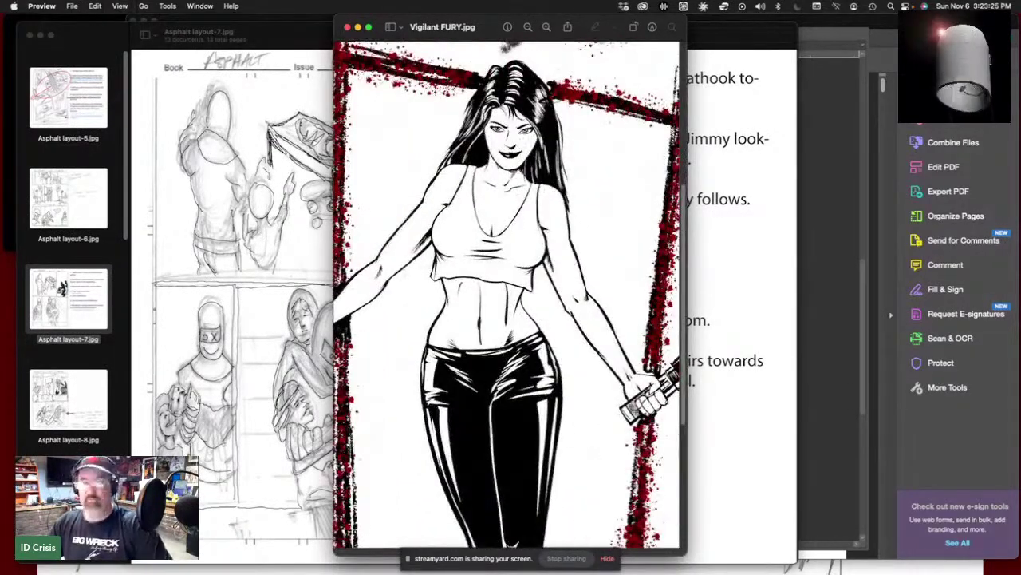
{"action": "left_click_drag", "start_coordinate": [687, 550], "coordinate": [866, 557]}
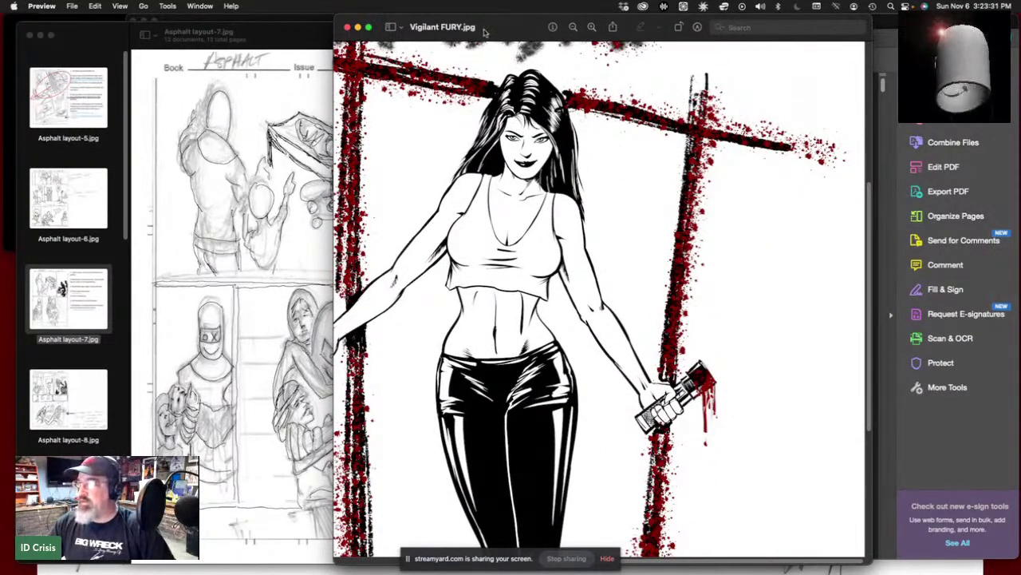
{"action": "left_click_drag", "start_coordinate": [486, 29], "coordinate": [387, 4]}
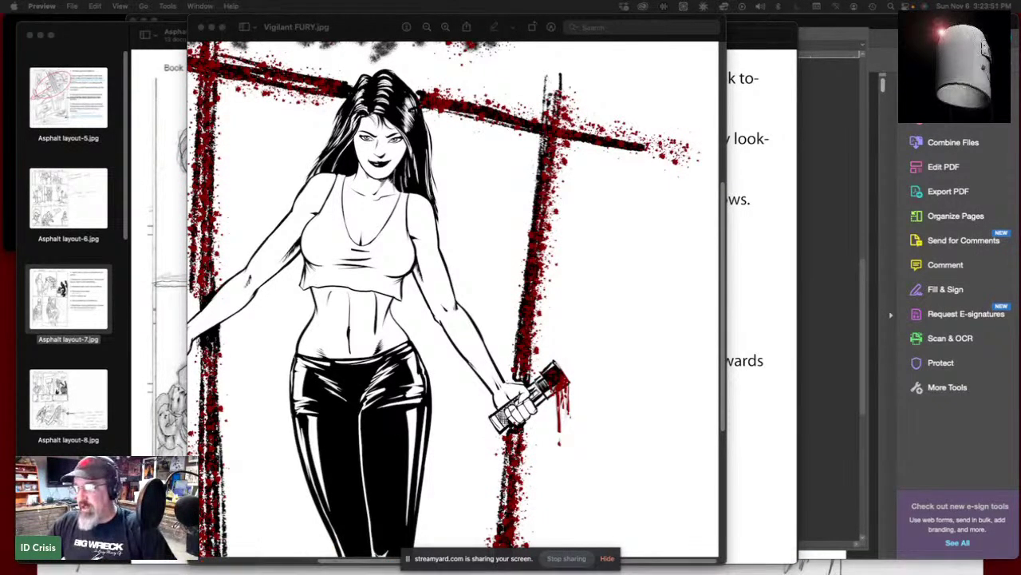
- Switch to Clip Studio Paint and view the front and back Meathook drawings on the Meathook2 canvas
{"action": "mouse_move", "coordinate": [239, 568]}
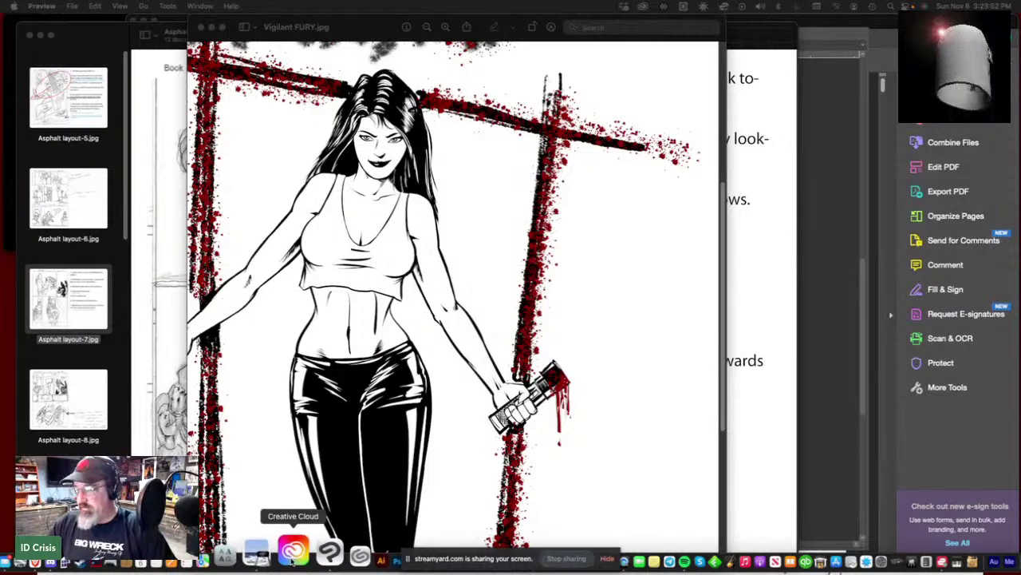
{"action": "left_click", "coordinate": [322, 562]}
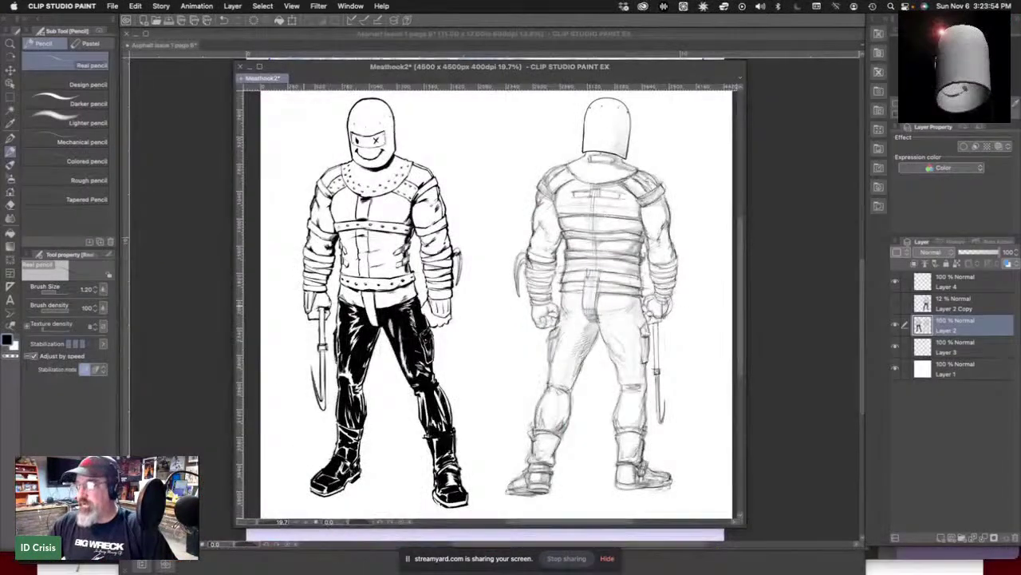
{"action": "left_click", "coordinate": [206, 155]}
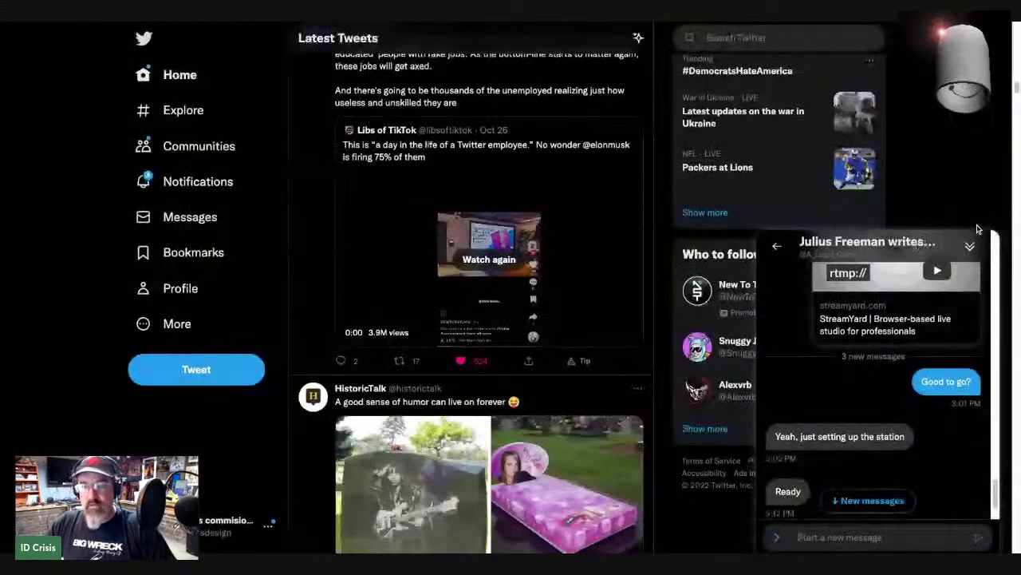
- Collapse the message conversation on Twitter and show the Libs of TikTok video about a Twitter employee's day in full screen
{"action": "left_click", "coordinate": [971, 247]}
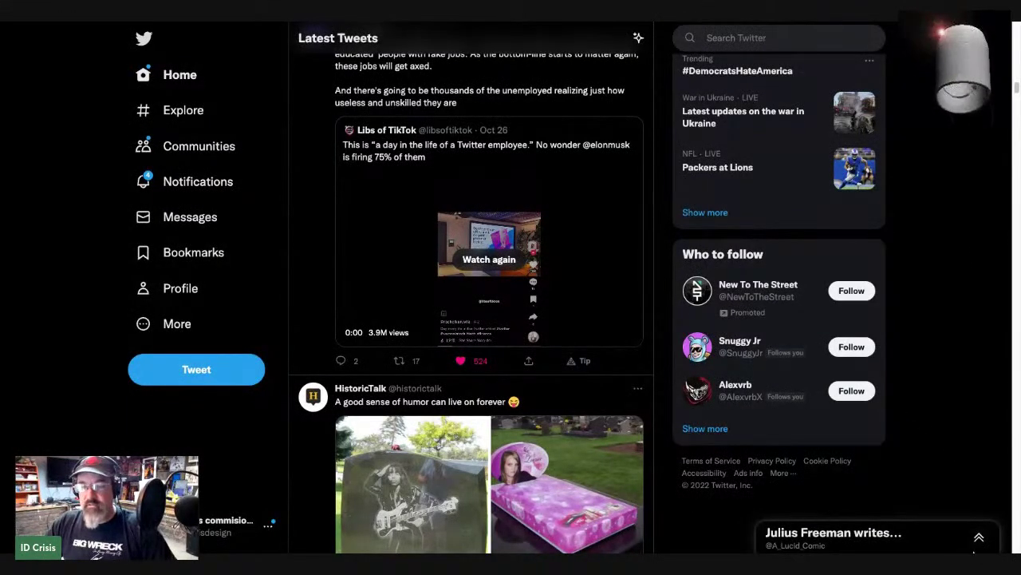
{"action": "key", "text": "ctrl+a"}
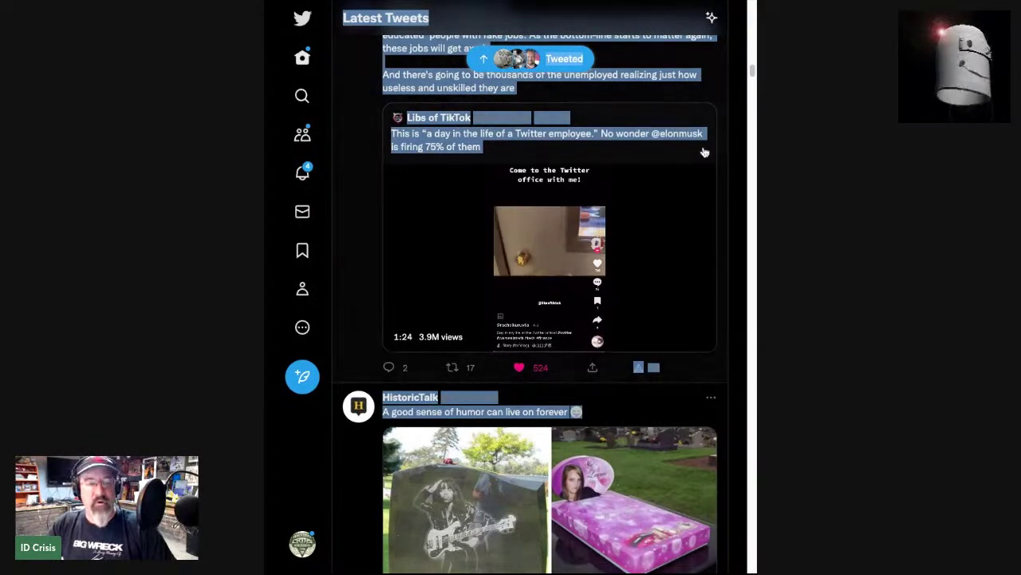
{"action": "mouse_move", "coordinate": [615, 309]}
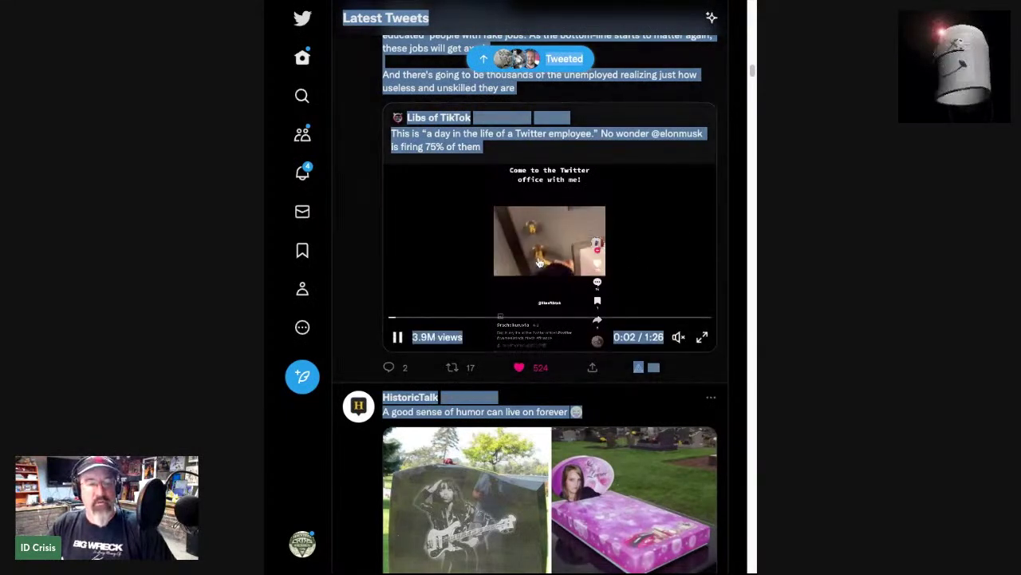
{"action": "left_click", "coordinate": [705, 338]}
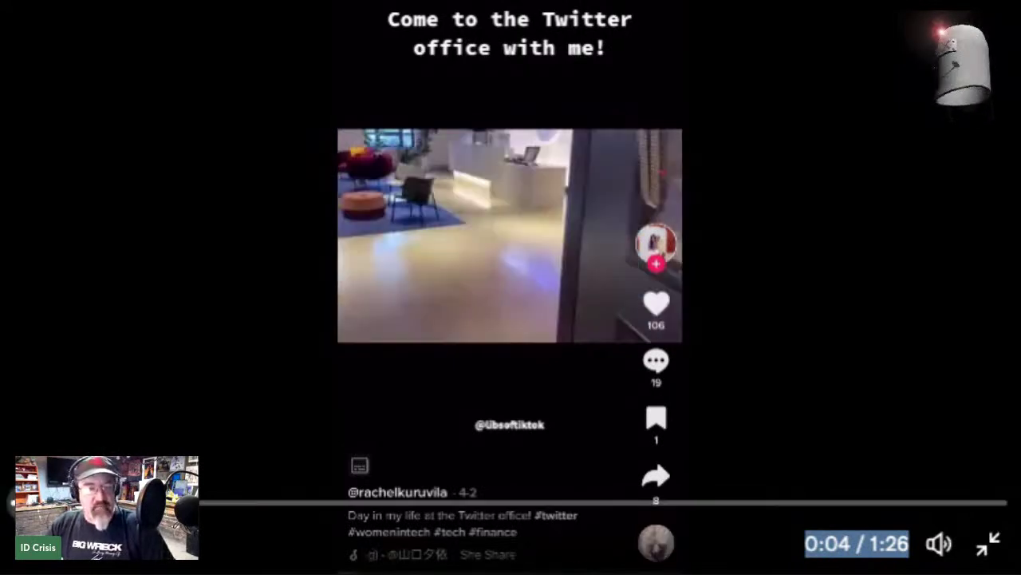
- Play the Twitter office video from the start and skip back from 0:46 to rewatch the earlier part
{"action": "key", "text": "Home"}
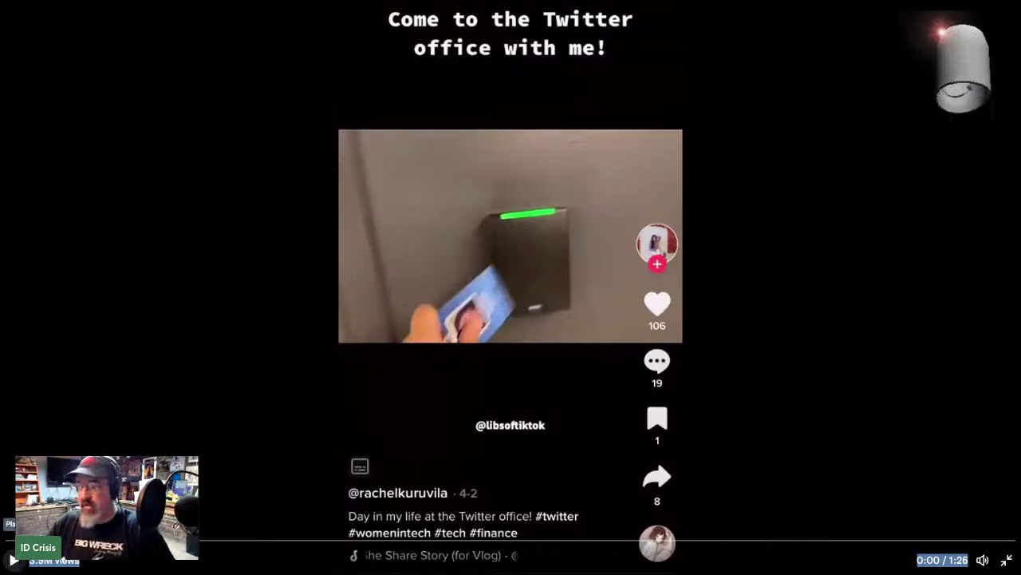
{"action": "left_click", "coordinate": [13, 560]}
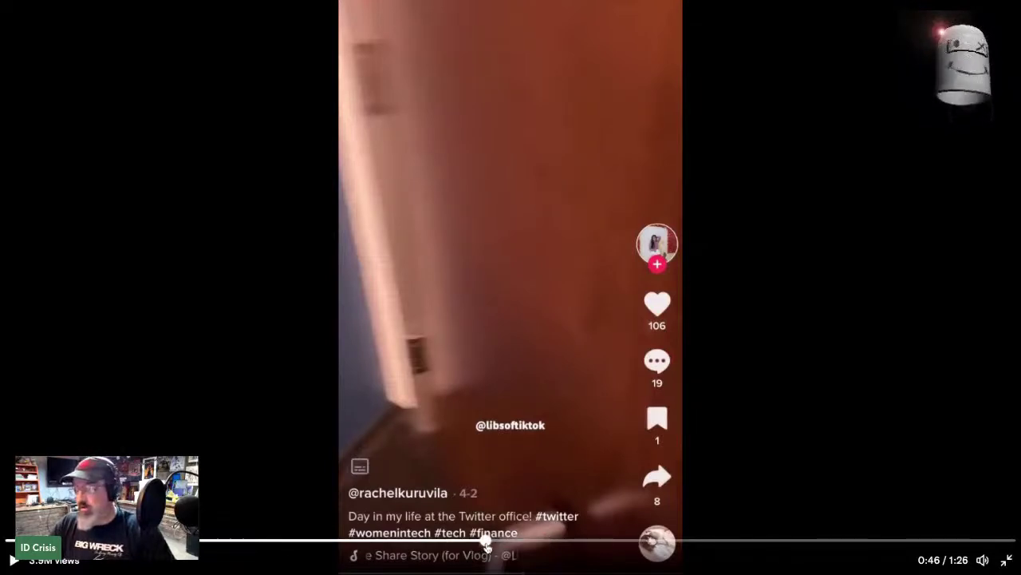
{"action": "left_click", "coordinate": [486, 546]}
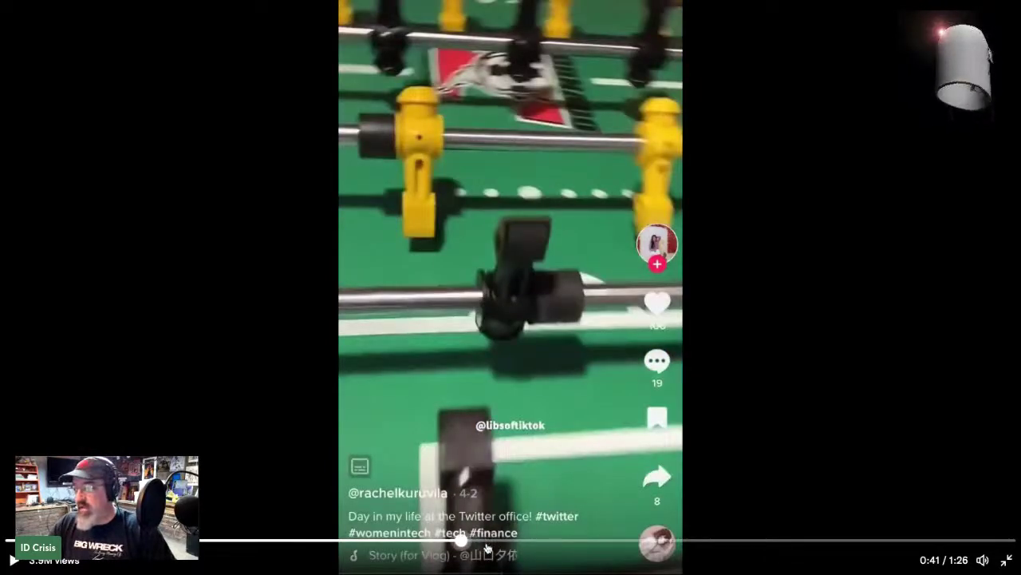
{"action": "left_click_drag", "start_coordinate": [488, 548], "coordinate": [399, 541]}
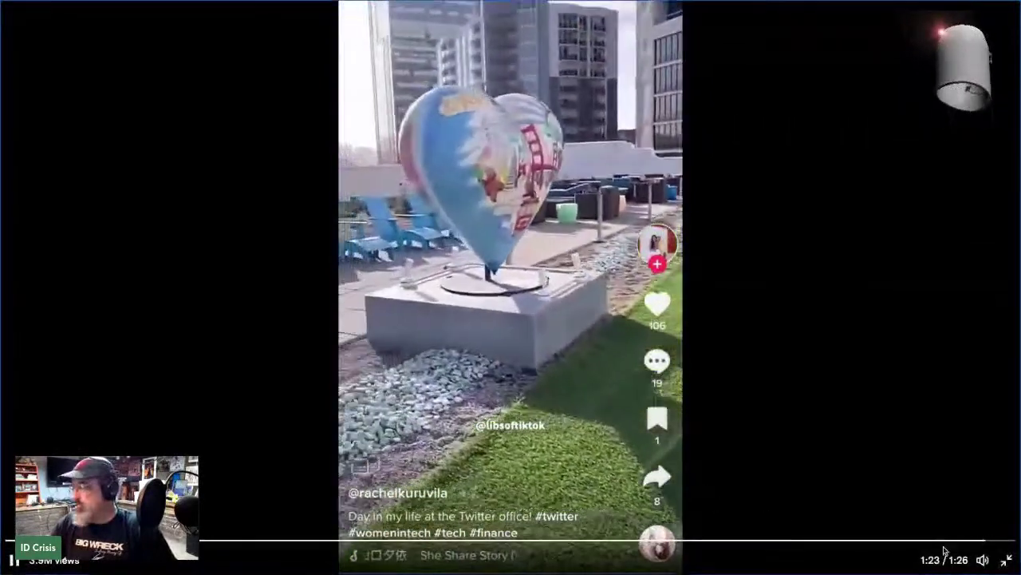
- Rewind the Twitter office video to 1:20, pause it there, and resume playback
{"action": "left_click", "coordinate": [947, 541]}
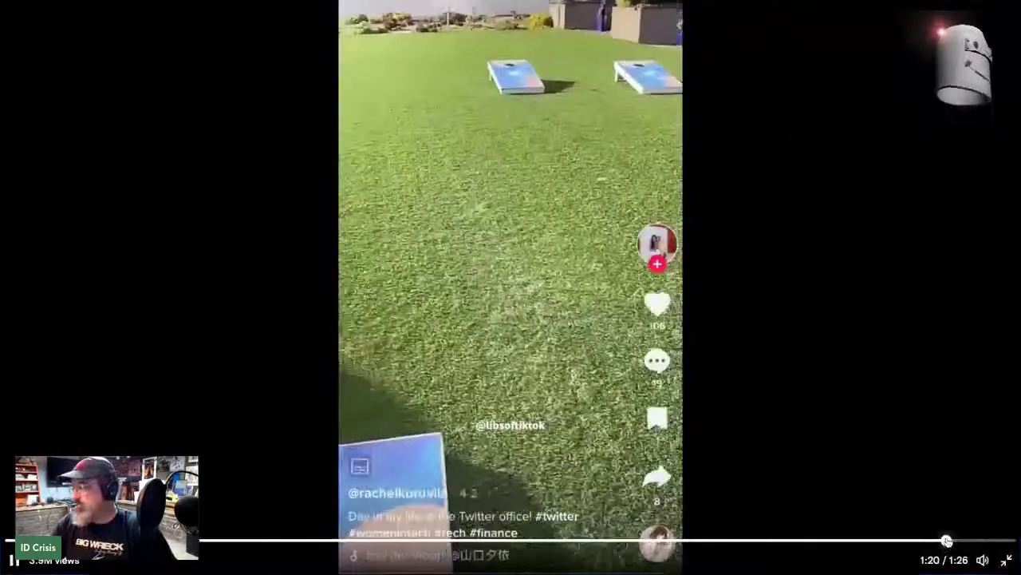
{"action": "key", "text": "space"}
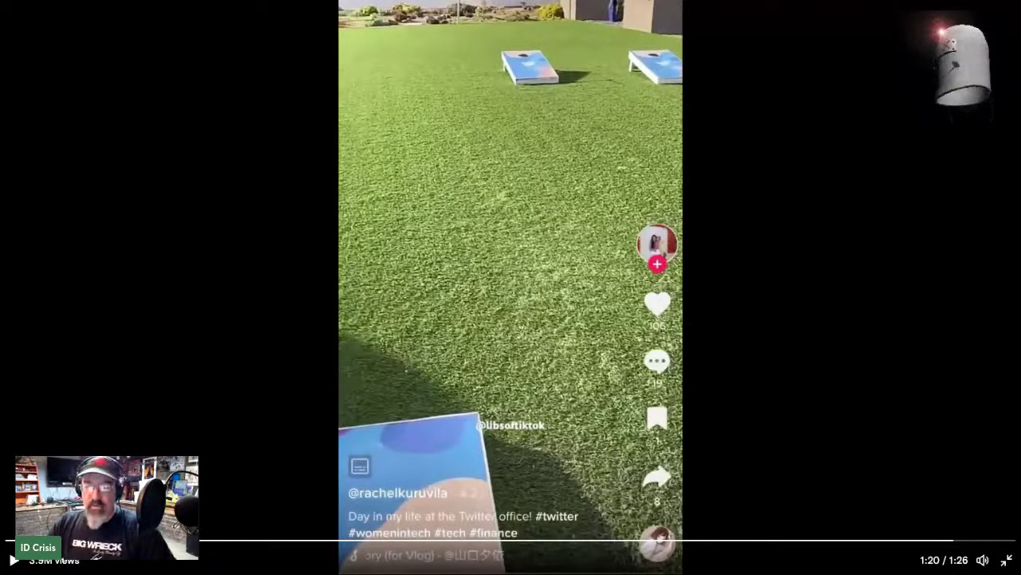
{"action": "left_click", "coordinate": [754, 460]}
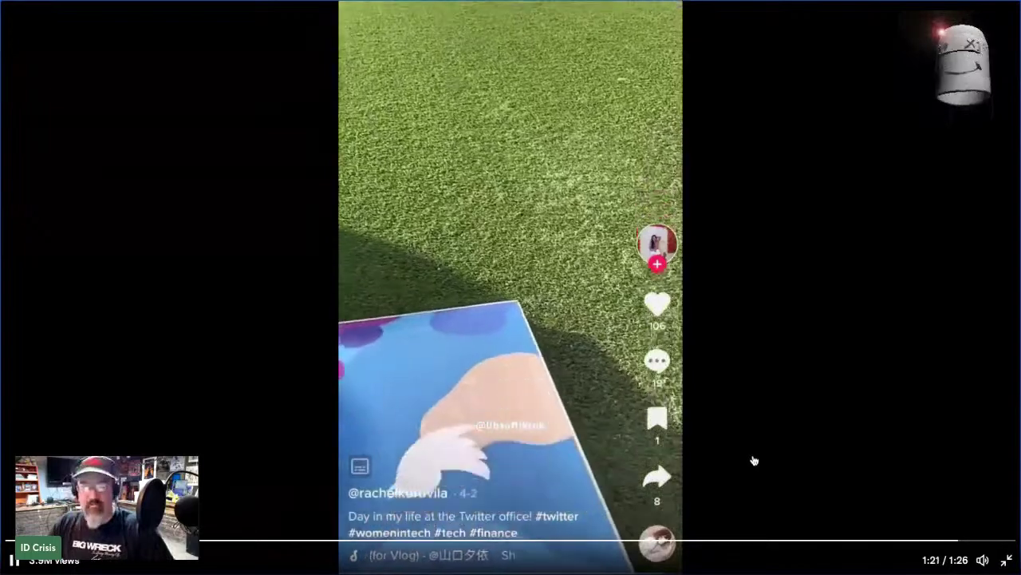
{"action": "left_click", "coordinate": [756, 460]}
{"action": "left_click", "coordinate": [755, 461]}
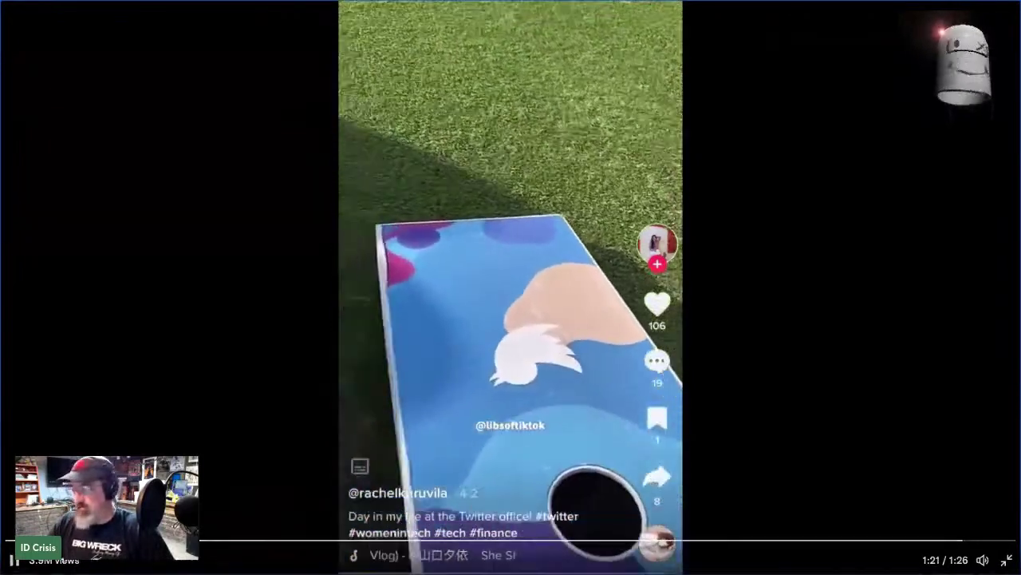
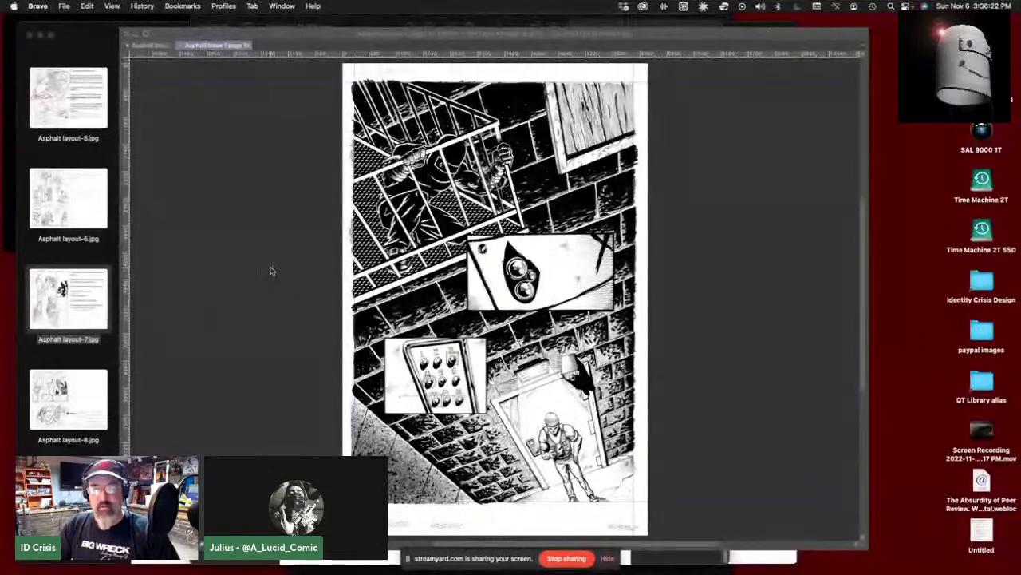
- Switch back to Clip Studio Paint and bring the Asphalt issue 1 page 1c canvas to the front
{"action": "left_click", "coordinate": [869, 163]}
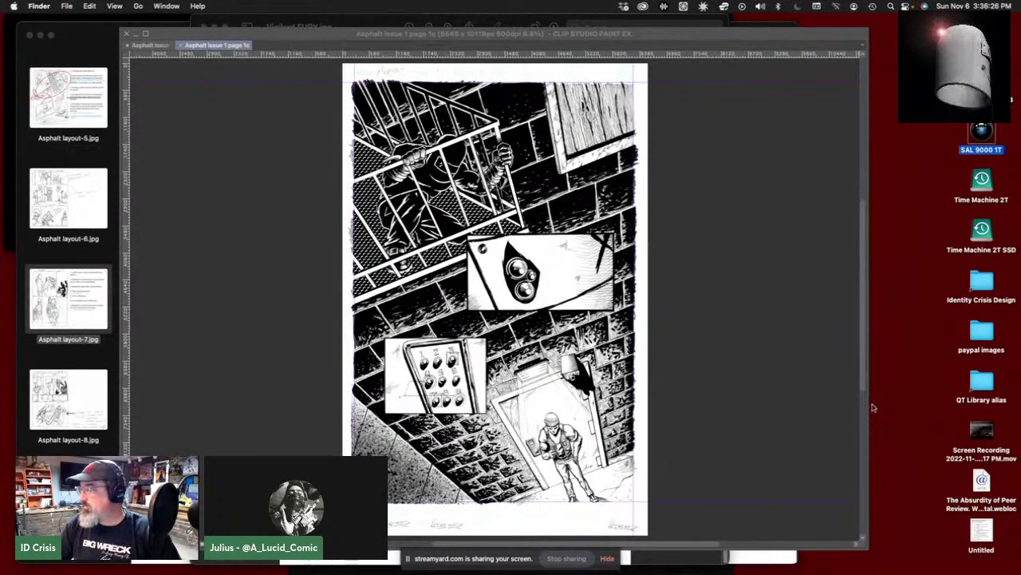
{"action": "left_click", "coordinate": [831, 505]}
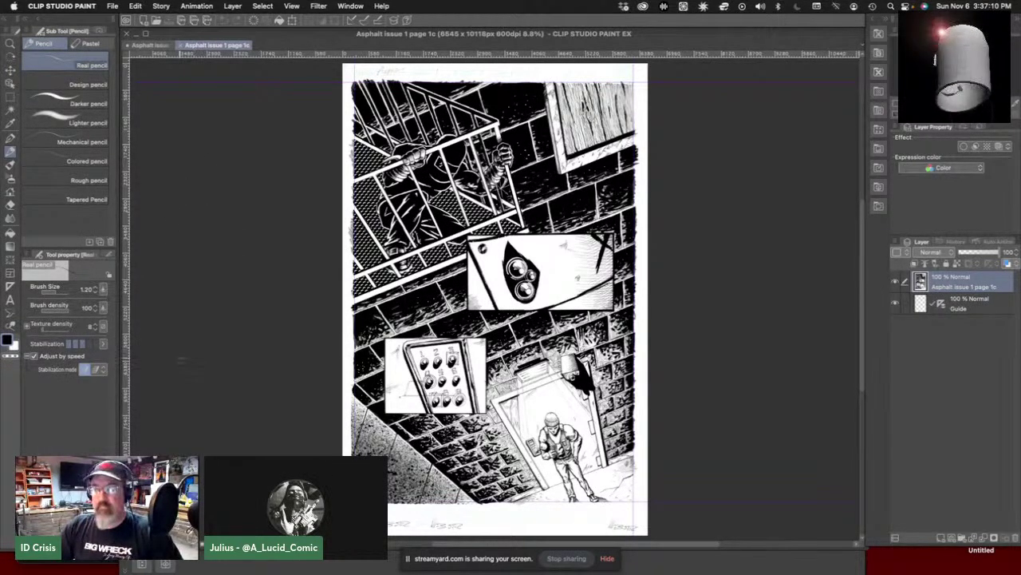
{"action": "key", "text": "Tab"}
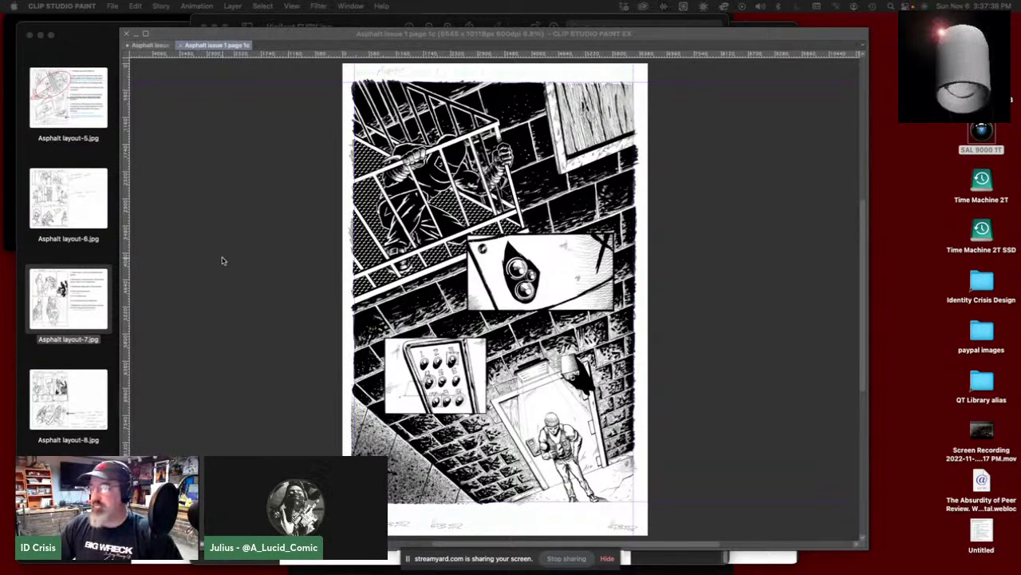
{"action": "left_click", "coordinate": [162, 39]}
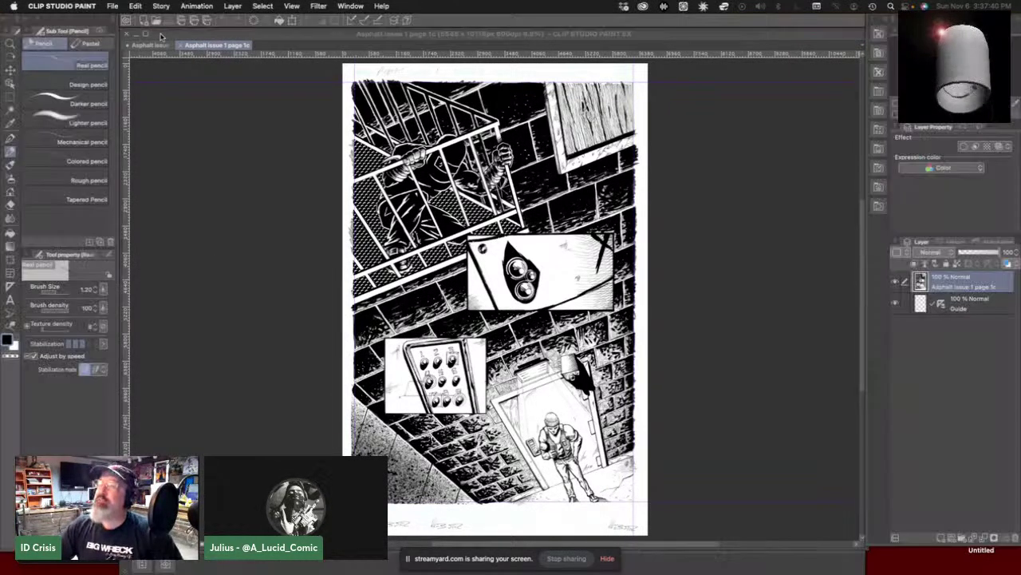
- Start opening a file and browse to the Issue 1 PAGES folder inside the Asphalt folder
{"action": "left_click", "coordinate": [113, 7]}
{"action": "key", "text": "Escape"}
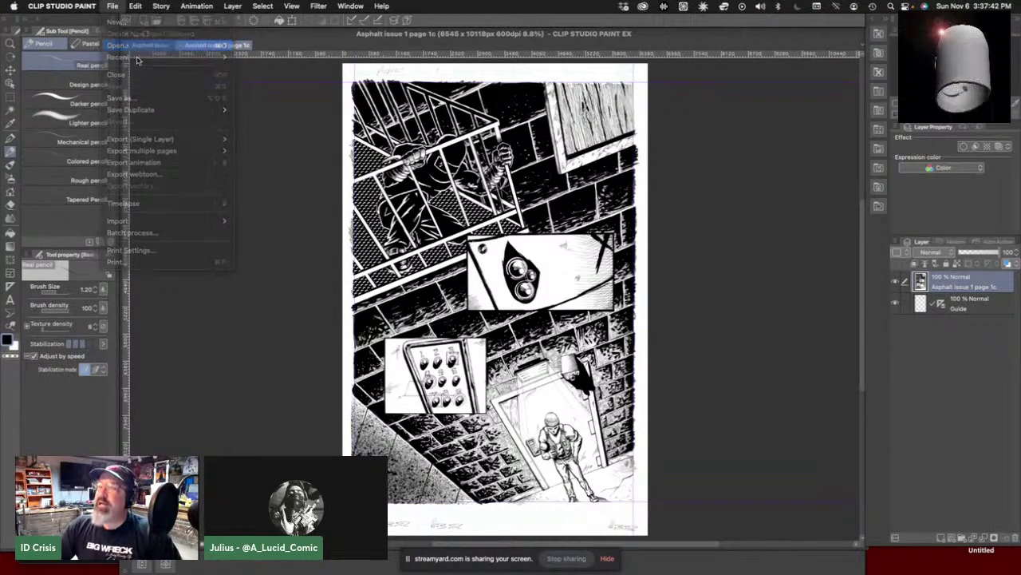
{"action": "key", "text": "super+o"}
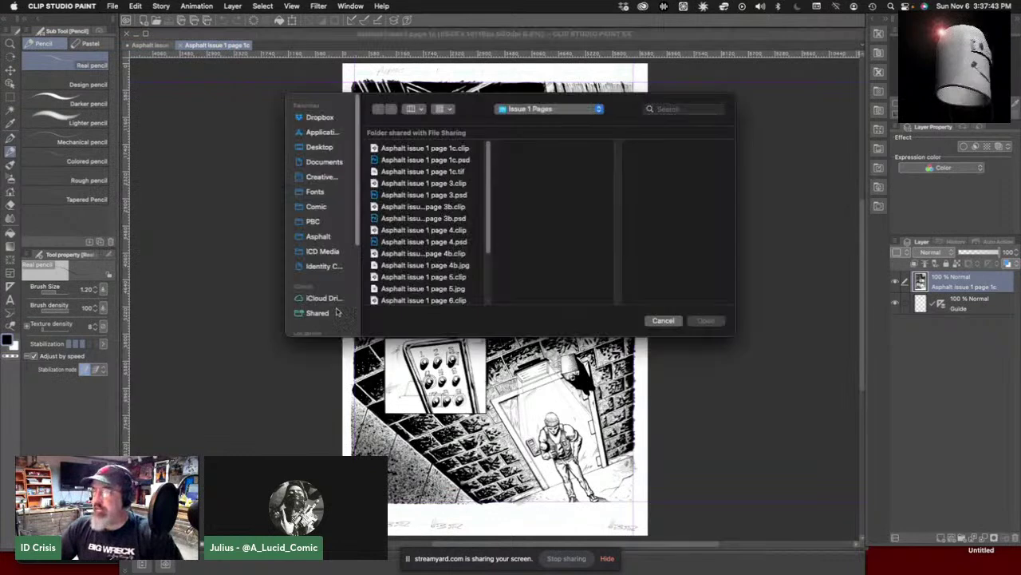
{"action": "left_click", "coordinate": [431, 161]}
{"action": "left_click", "coordinate": [424, 173]}
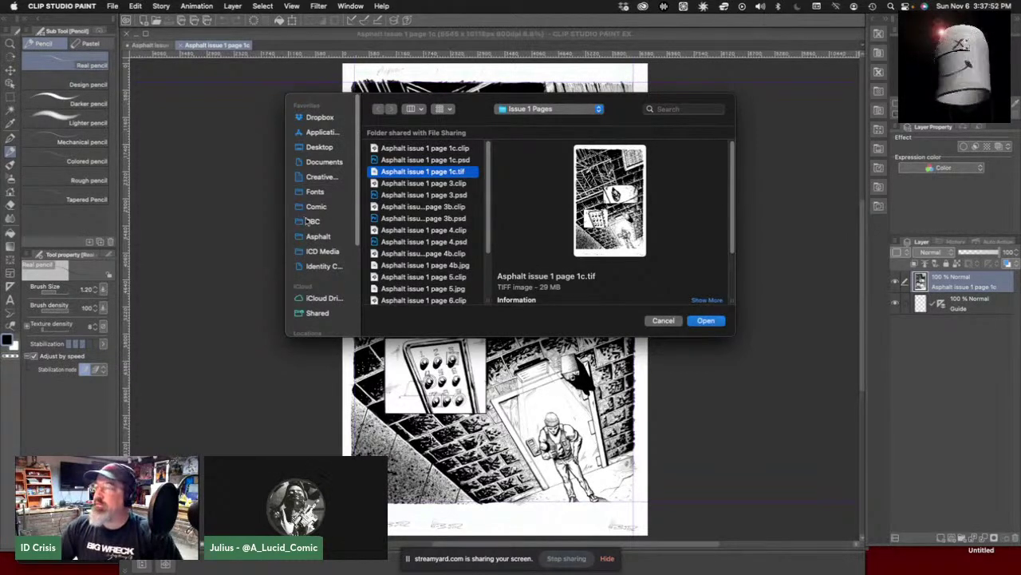
{"action": "left_click", "coordinate": [312, 265]}
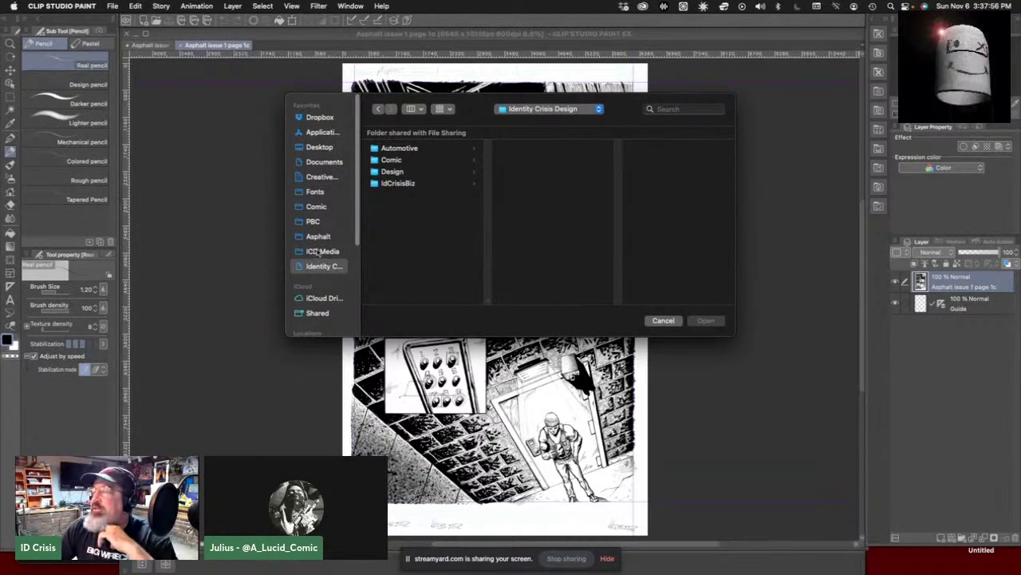
{"action": "left_click", "coordinate": [319, 237]}
{"action": "left_click", "coordinate": [404, 219]}
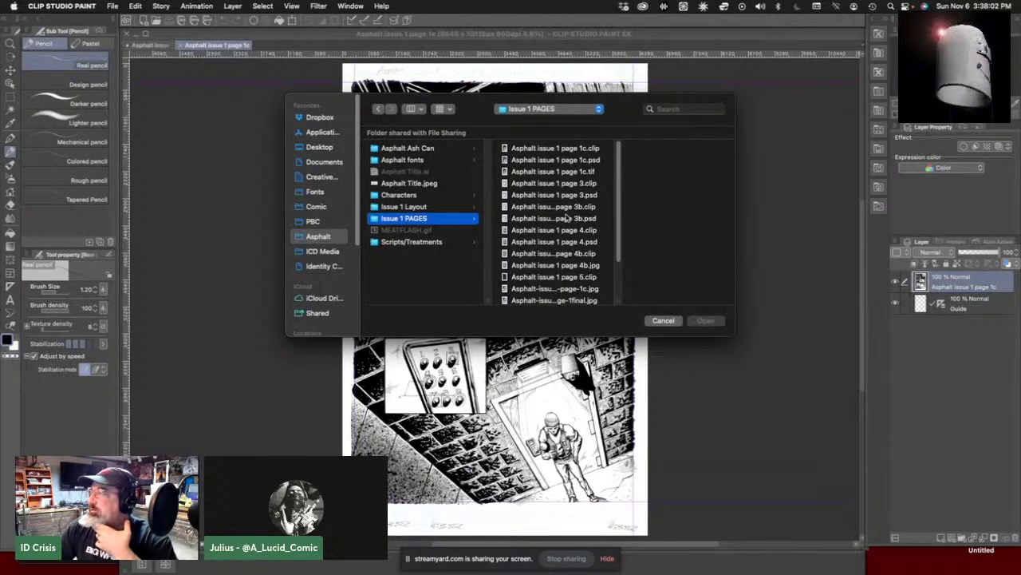
- Preview the PSD, TIF and CLIP versions of Asphalt issue 1 page 1c and look through the remaining files
{"action": "left_click", "coordinate": [569, 162]}
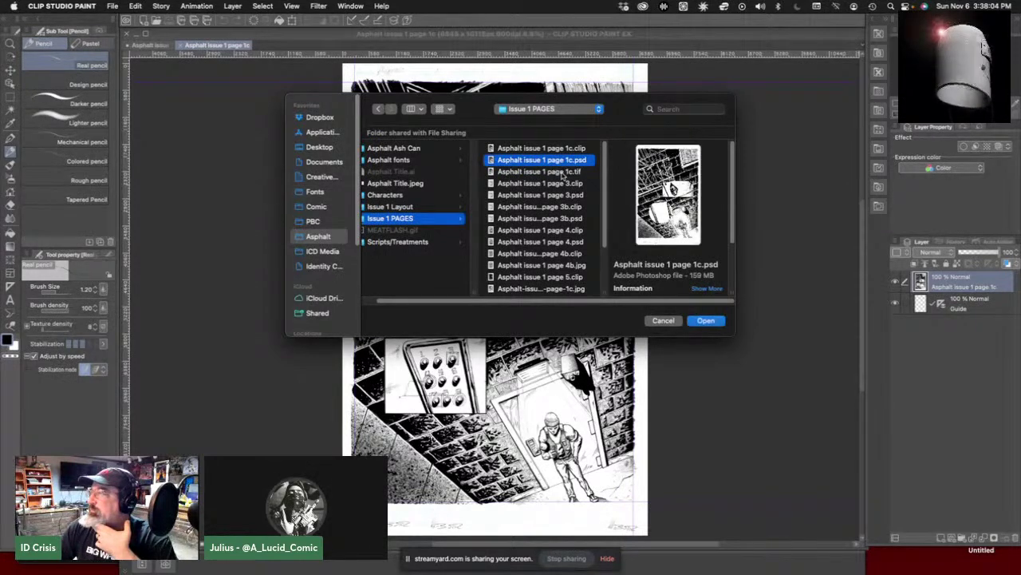
{"action": "left_click", "coordinate": [565, 173]}
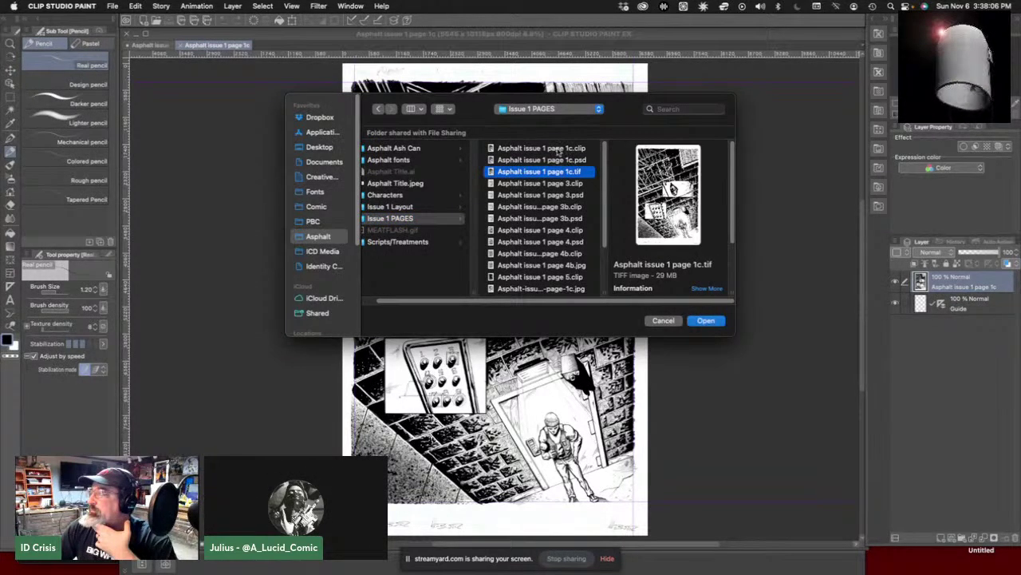
{"action": "left_click", "coordinate": [559, 149]}
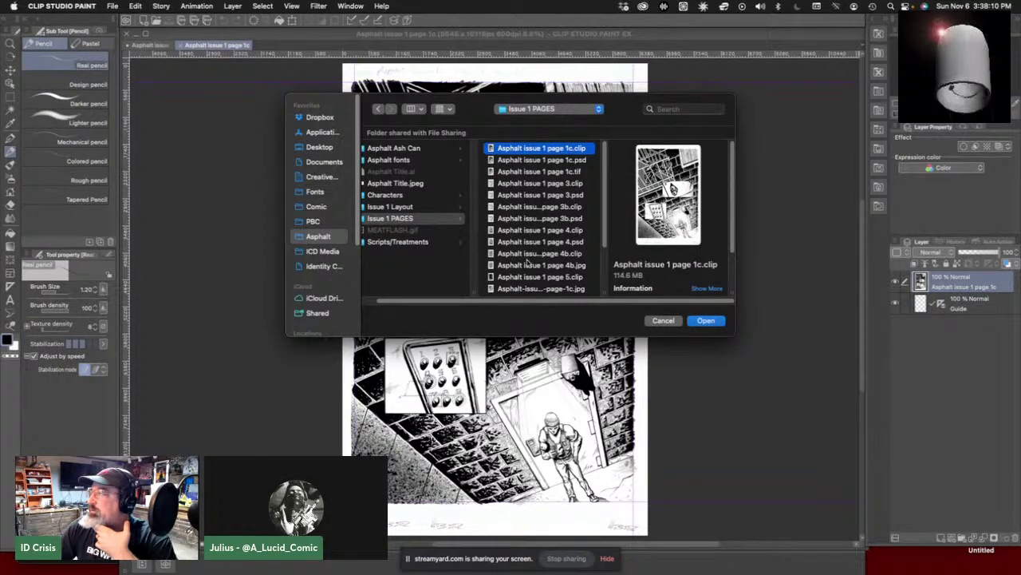
{"action": "scroll", "coordinate": [526, 261], "scroll_direction": "down", "scroll_amount": 3}
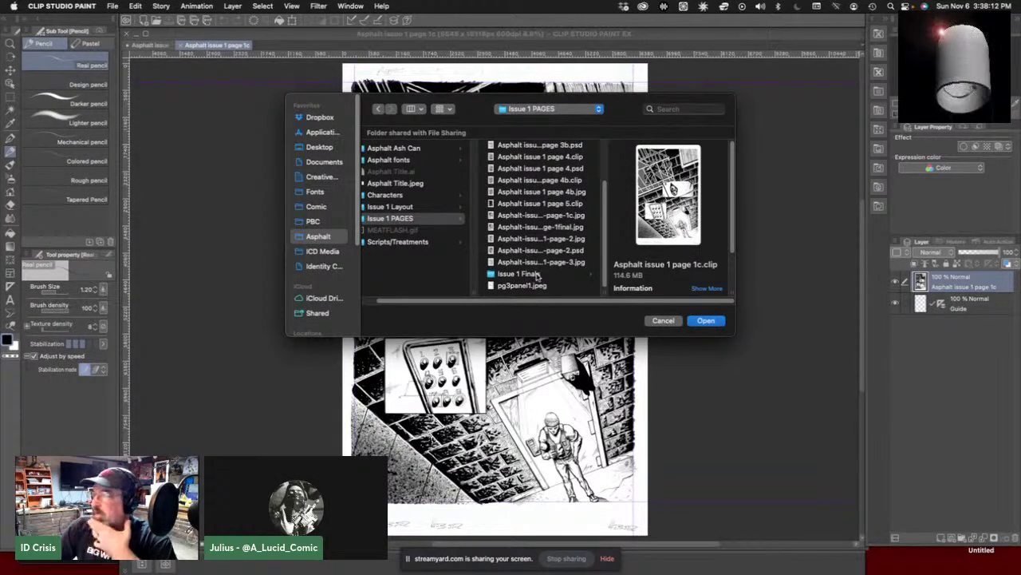
- Open the lettered page Asphalt issue 1 page 1.jpg from the Issue 1 Finals folder
{"action": "left_click", "coordinate": [540, 274]}
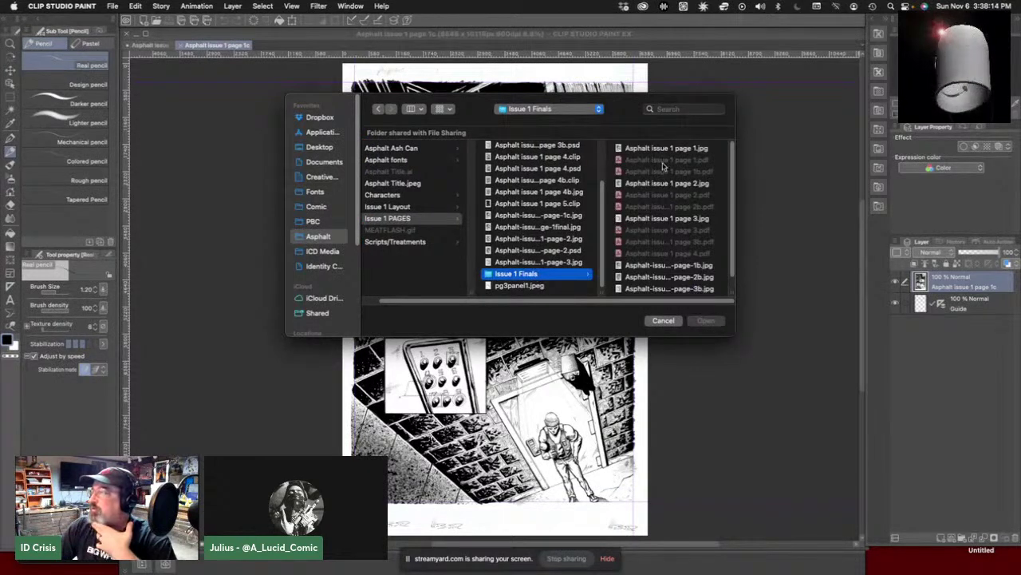
{"action": "key", "text": "Right"}
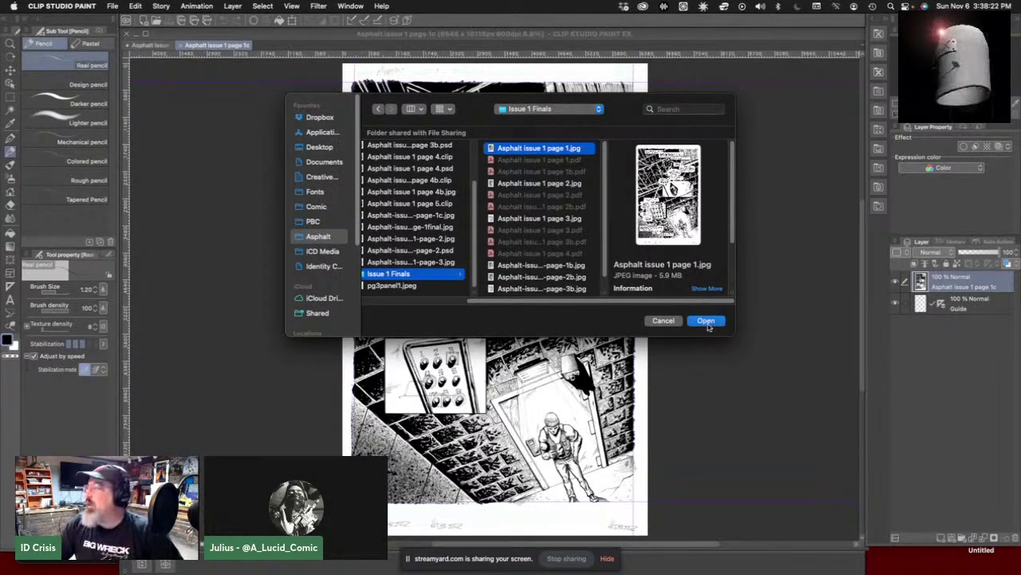
{"action": "left_click", "coordinate": [571, 266]}
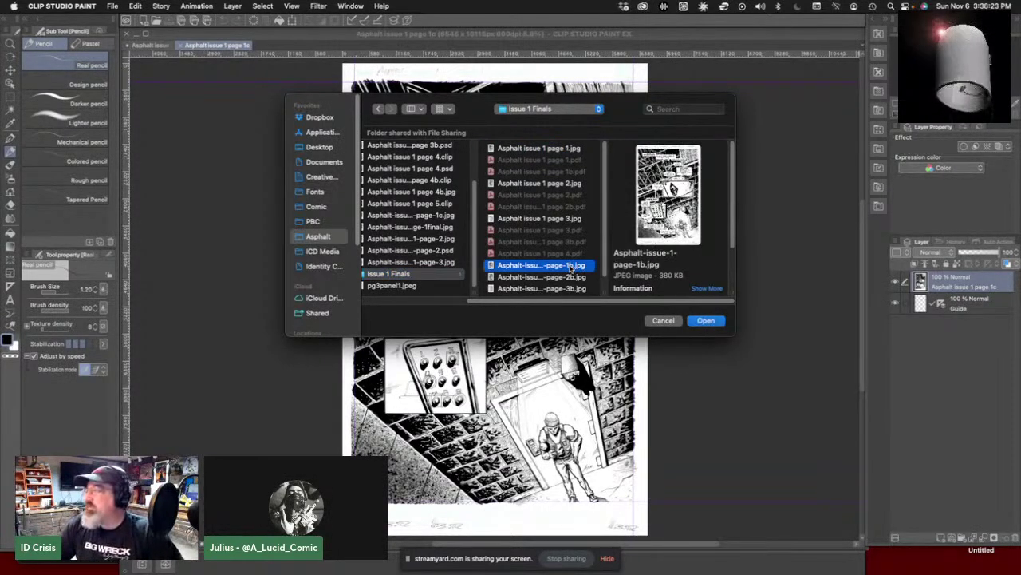
{"action": "left_click", "coordinate": [554, 149]}
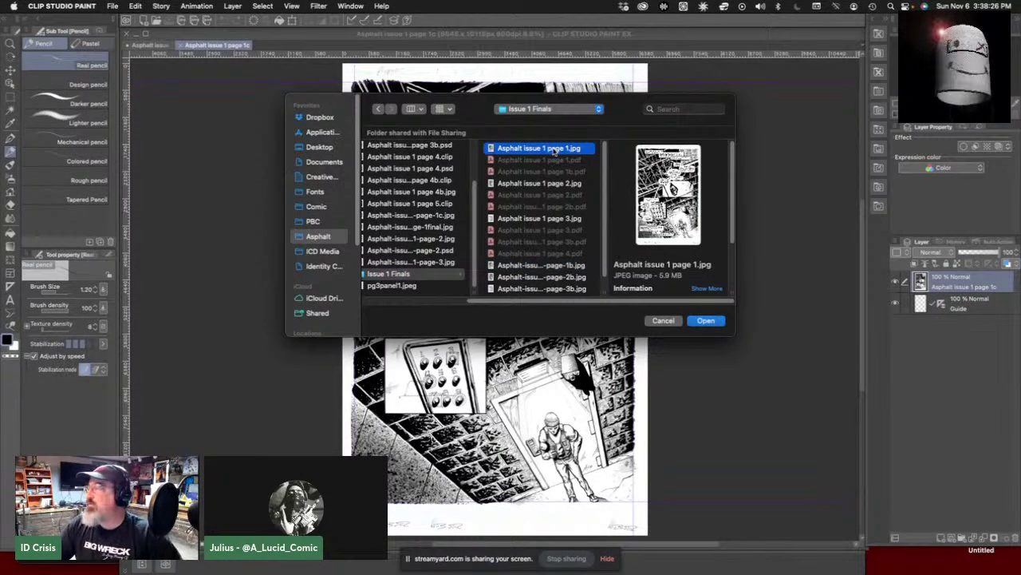
{"action": "left_click", "coordinate": [704, 321]}
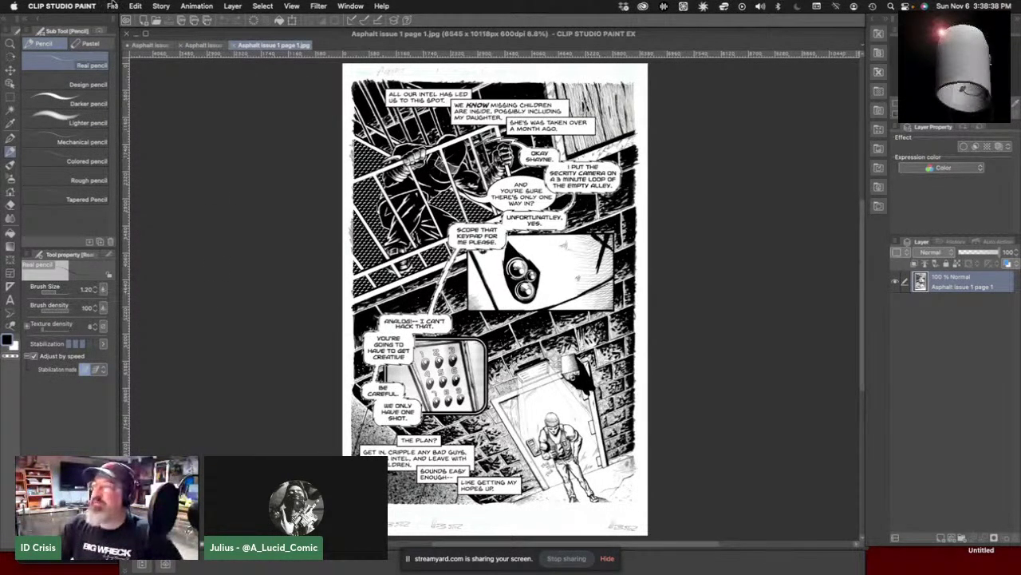
- Open the alternate lettered page Asphalt-issue-1-page-1b.jpg from the Issue 1 Finals folder
{"action": "left_click", "coordinate": [113, 5]}
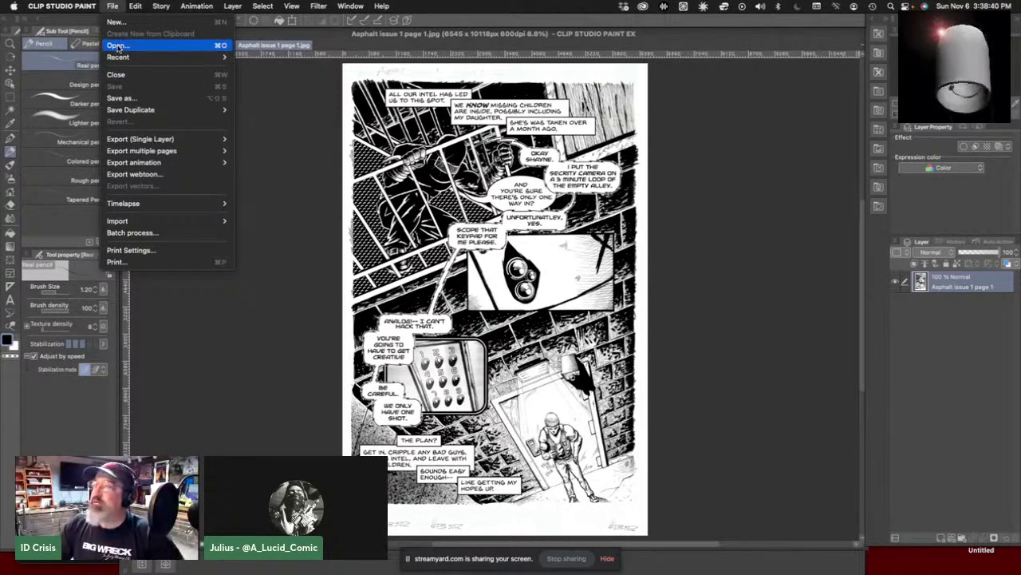
{"action": "mouse_move", "coordinate": [217, 56]}
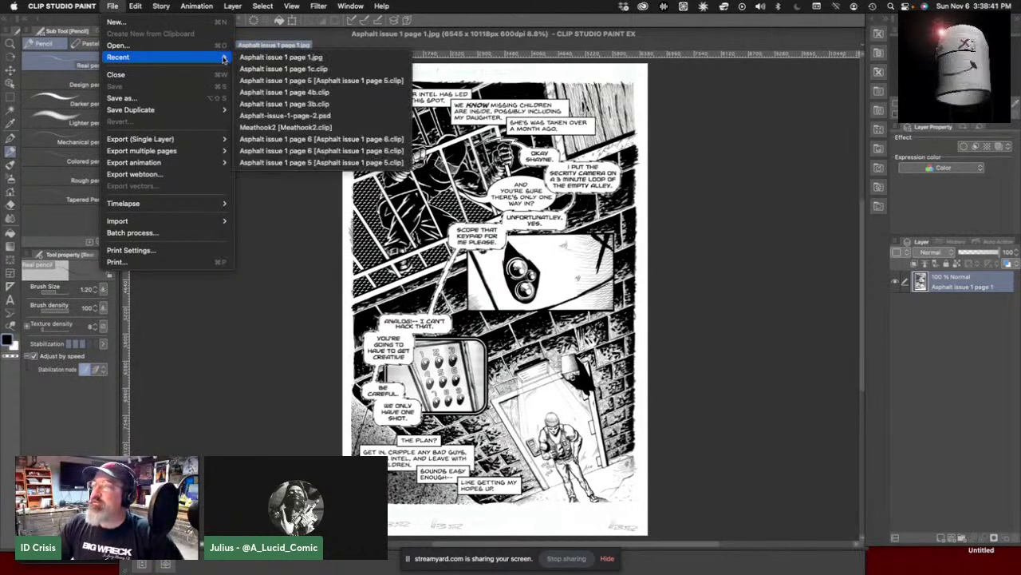
{"action": "left_click", "coordinate": [163, 46]}
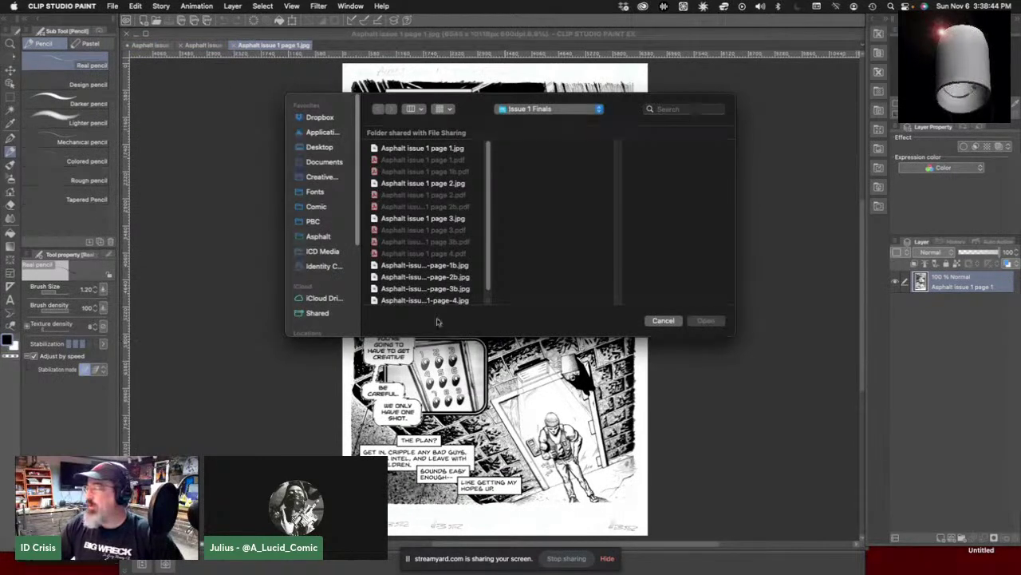
{"action": "left_click", "coordinate": [436, 266]}
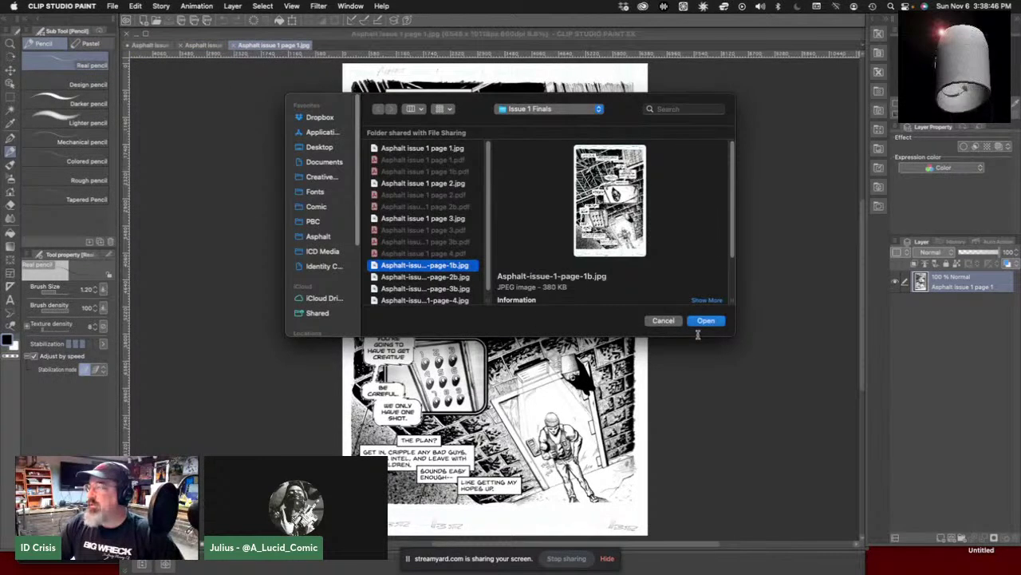
{"action": "left_click", "coordinate": [707, 321]}
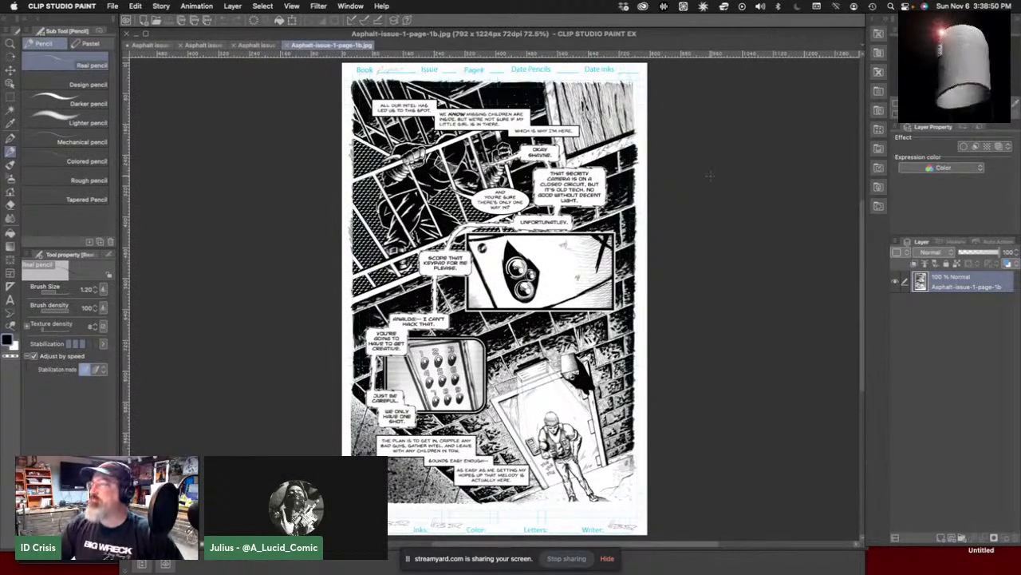
- Compare the lettering and dialogue of Asphalt issue 1 page 1.jpg with Asphalt-issue-1-page-1b.jpg by alternating between the two canvases
{"action": "left_click", "coordinate": [262, 48]}
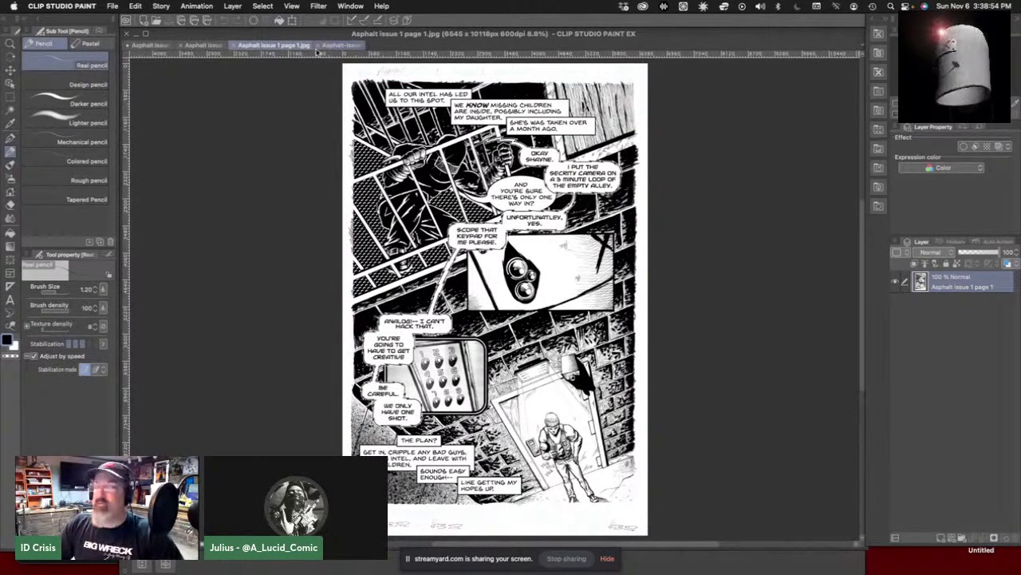
{"action": "left_click", "coordinate": [329, 47]}
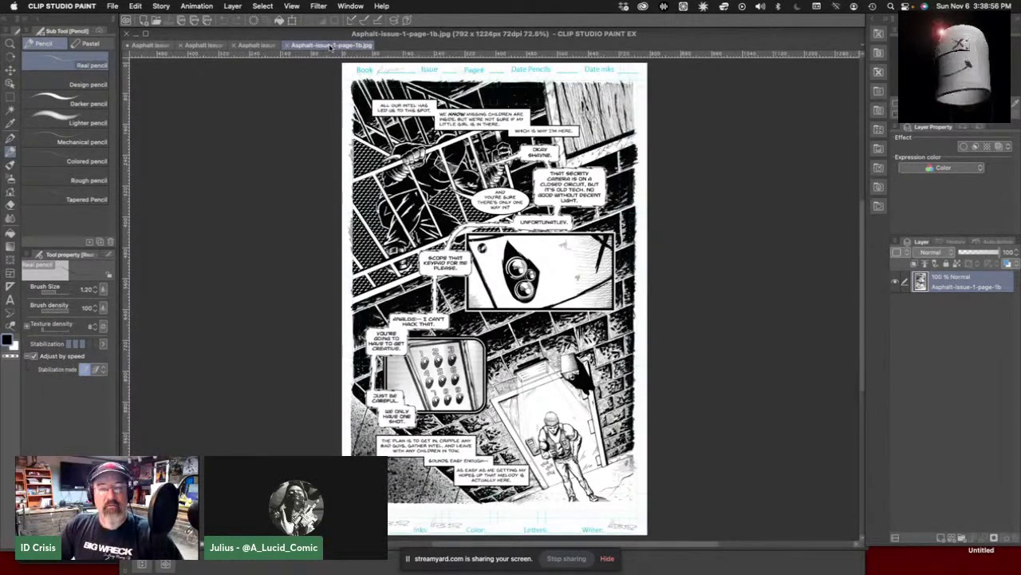
{"action": "left_click", "coordinate": [257, 48]}
{"action": "left_click", "coordinate": [351, 47]}
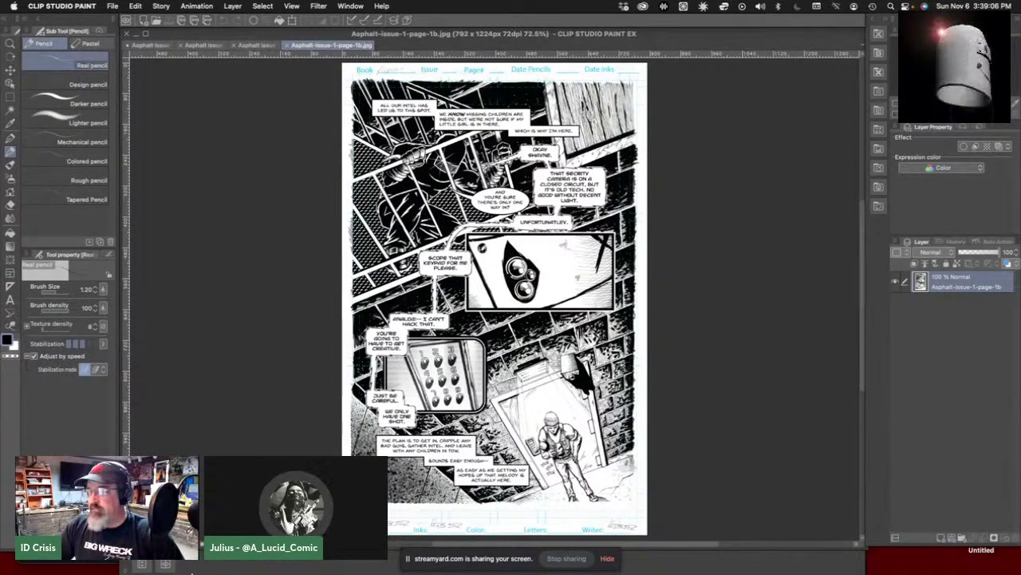
{"action": "mouse_move", "coordinate": [192, 571]}
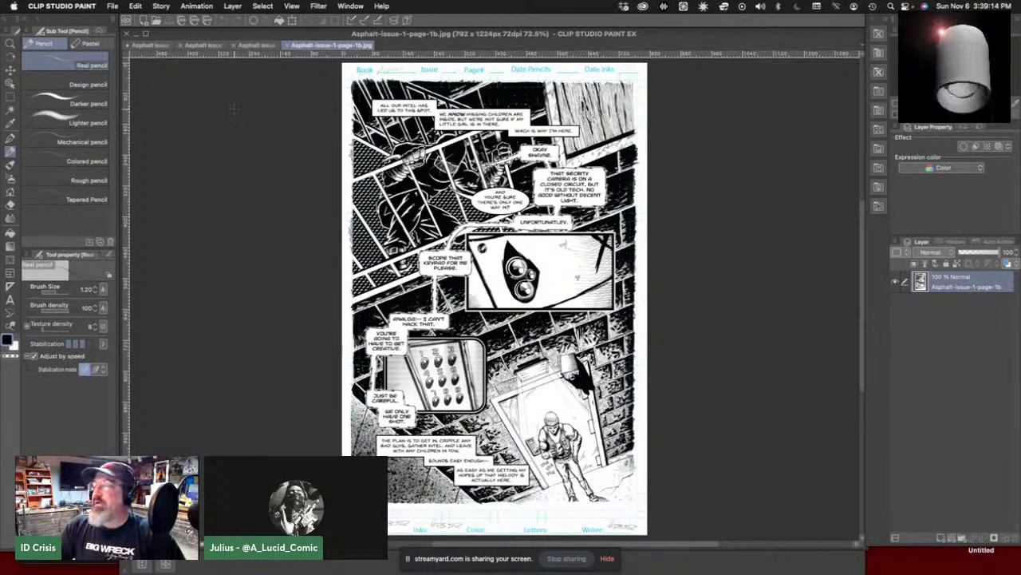
{"action": "left_click", "coordinate": [257, 45]}
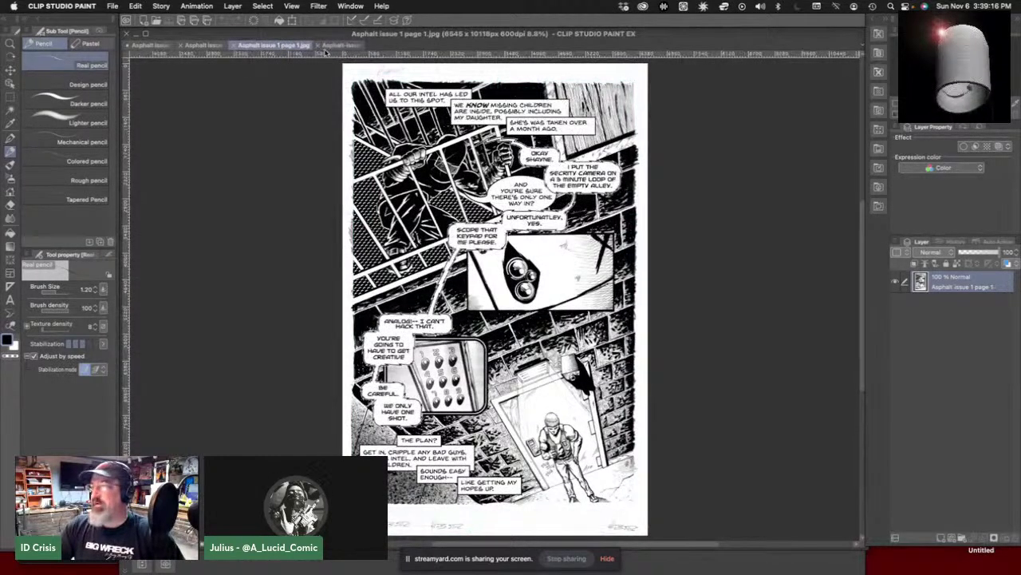
{"action": "left_click", "coordinate": [331, 47]}
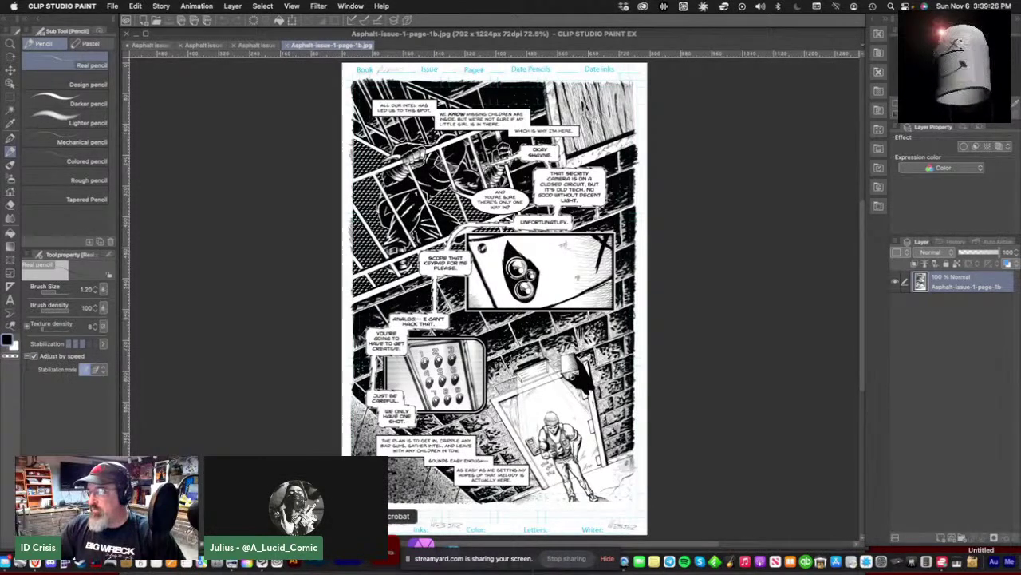
- Switch to Acrobat and open Asphalt issue 1 page 1b.pdf from the Issue 1 Finals folder inside Asphalt's Issue 1 PAGES
{"action": "key", "text": "Tab"}
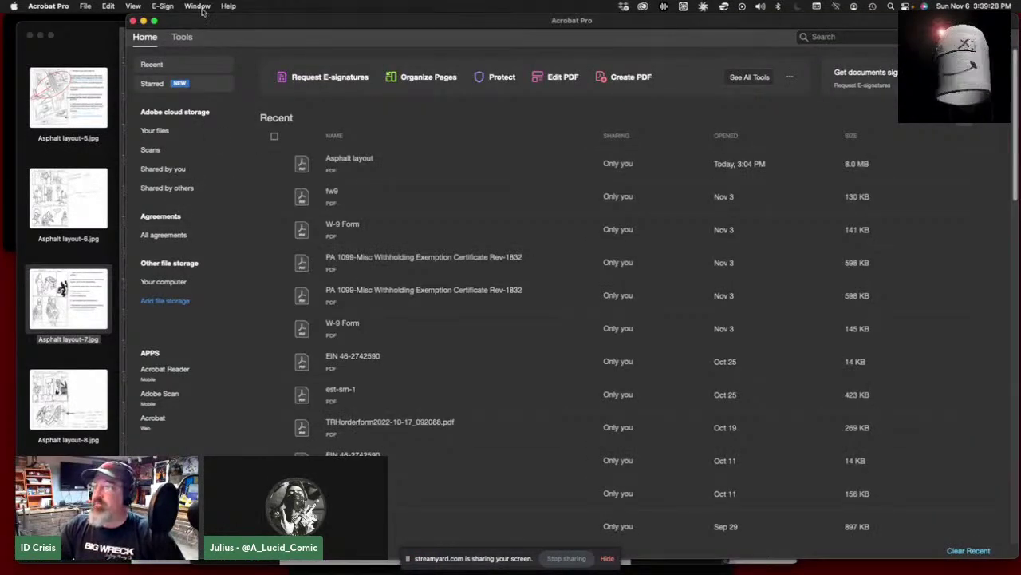
{"action": "left_click", "coordinate": [85, 6]}
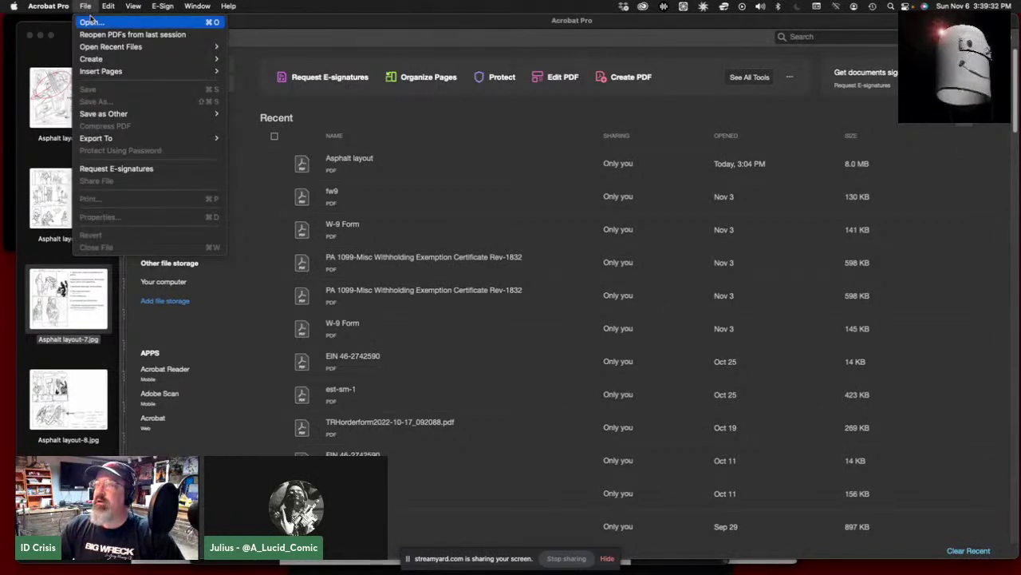
{"action": "left_click", "coordinate": [94, 23]}
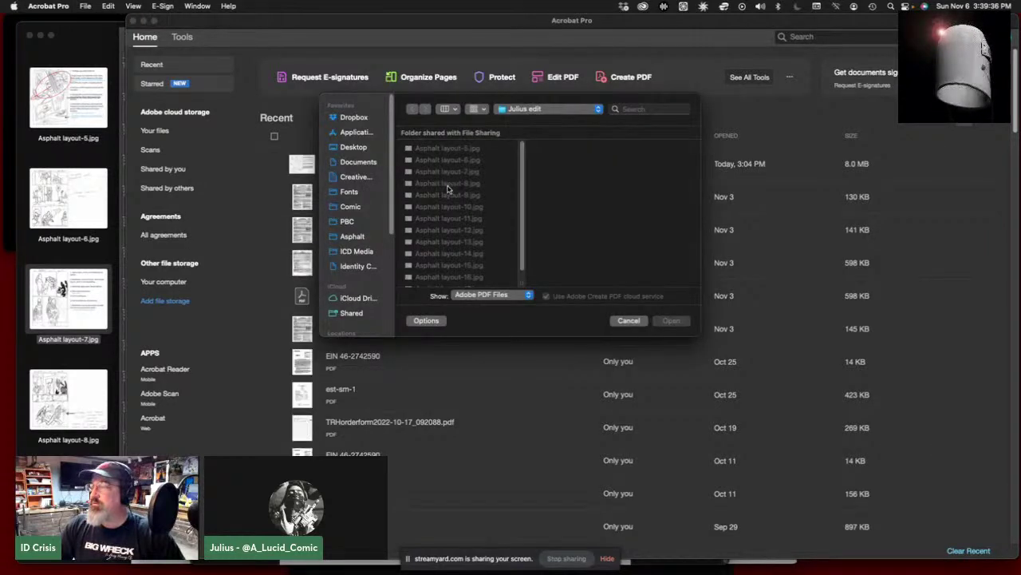
{"action": "left_click", "coordinate": [350, 207]}
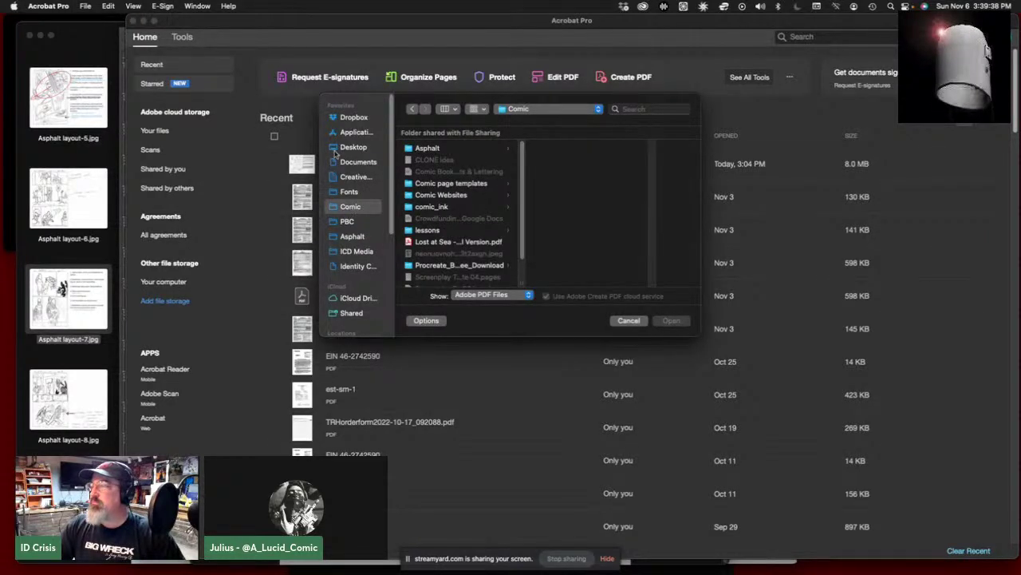
{"action": "left_click", "coordinate": [355, 238]}
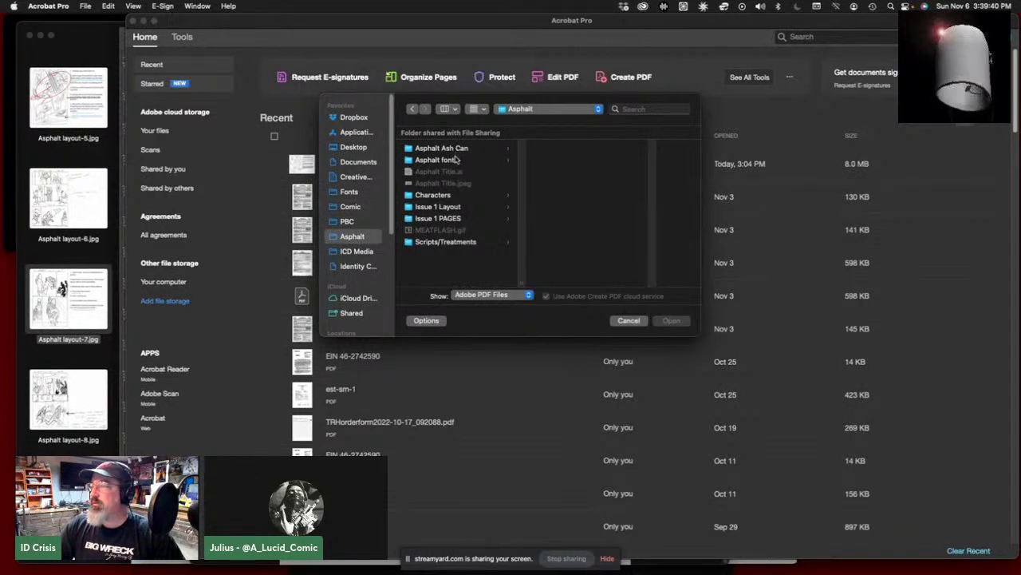
{"action": "left_click", "coordinate": [438, 217]}
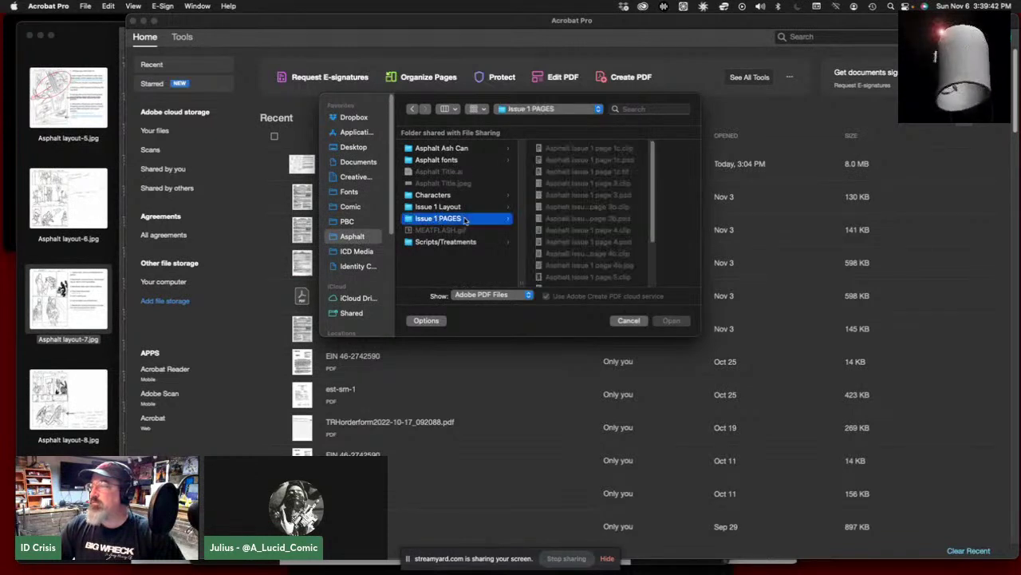
{"action": "scroll", "coordinate": [555, 269], "scroll_direction": "down", "scroll_amount": 3}
{"action": "left_click", "coordinate": [559, 264]}
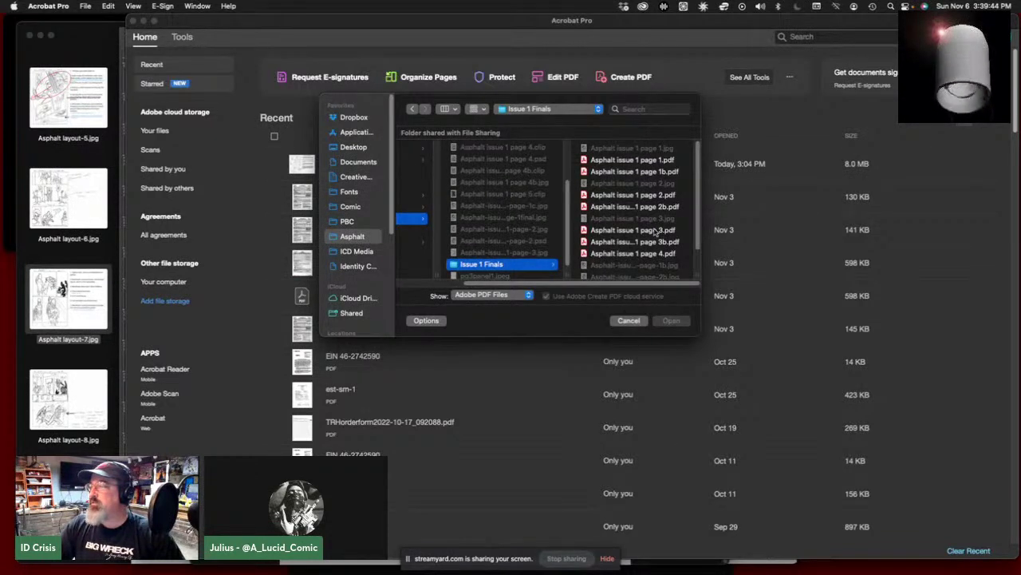
{"action": "left_click", "coordinate": [643, 172]}
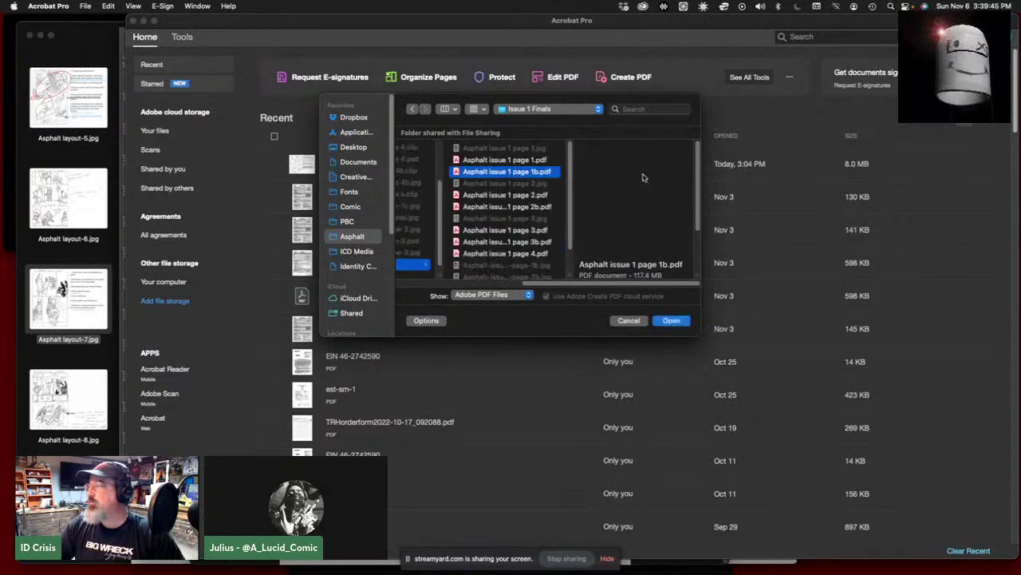
{"action": "left_click", "coordinate": [672, 320]}
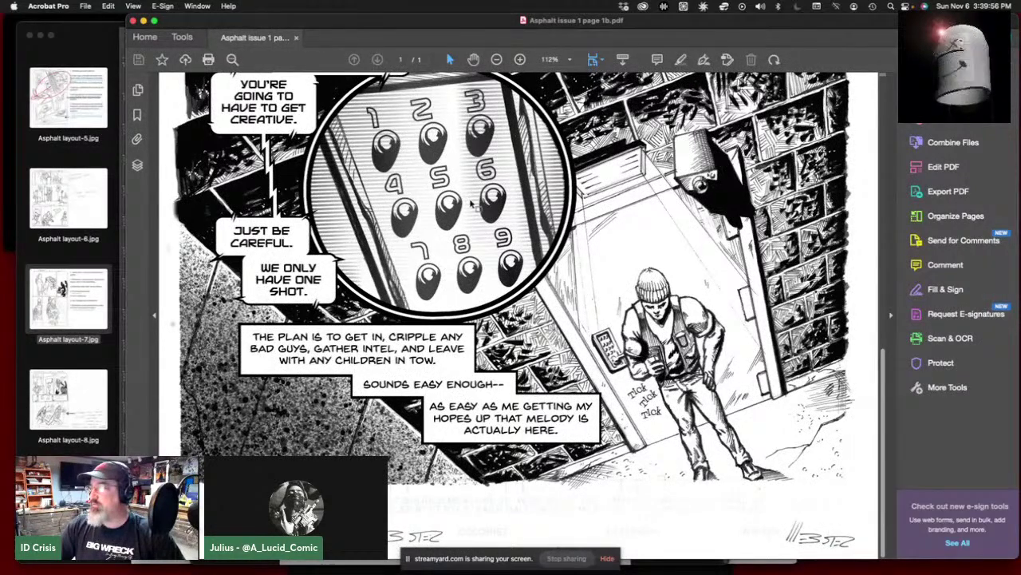
- Zoom out to examine the lower panels and lettering of the page 1b PDF, then fit the whole page in view
{"action": "key", "text": "super+minus"}
{"action": "key", "text": "super+minus"}
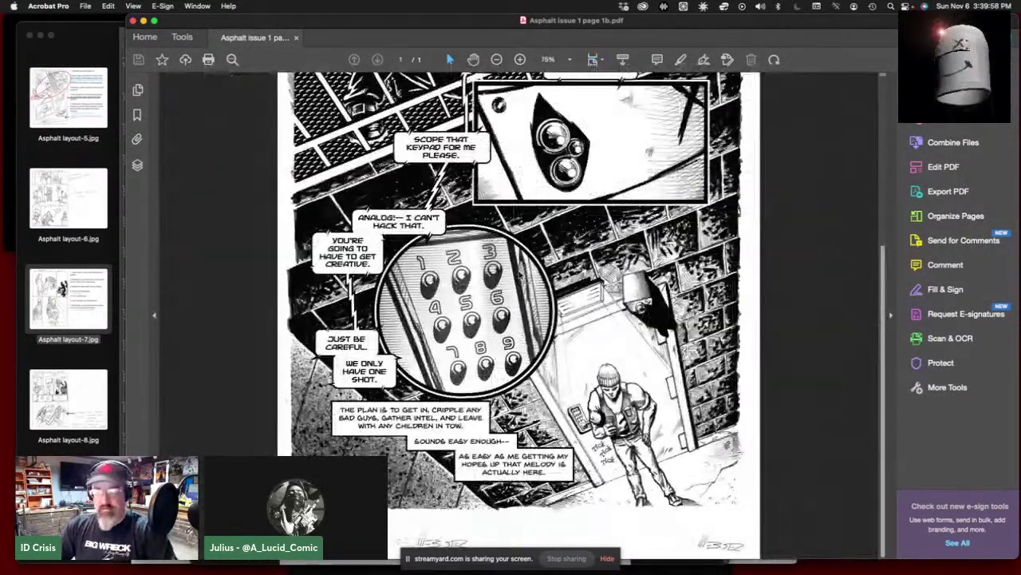
{"action": "key", "text": "super+minus"}
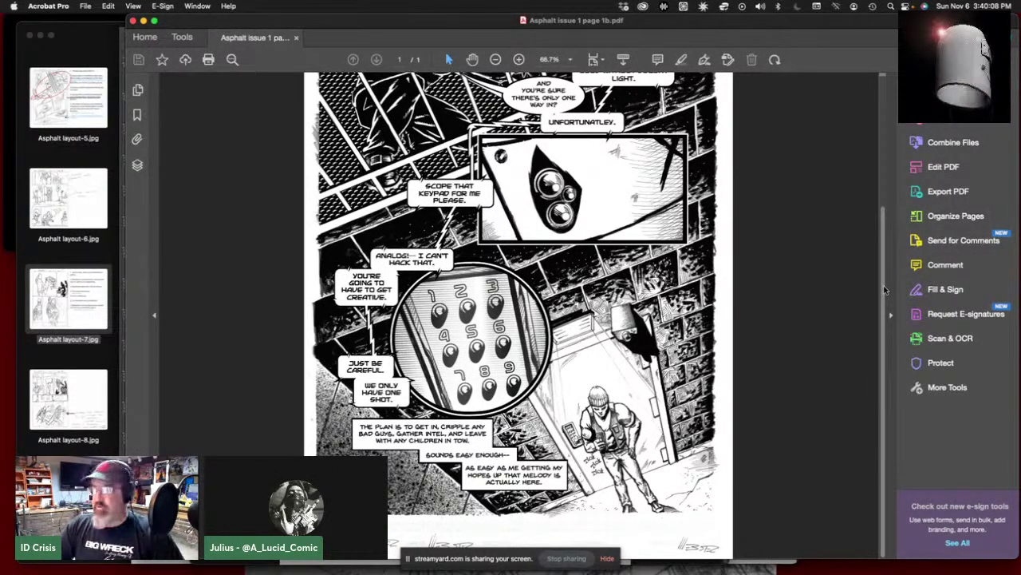
{"action": "left_click_drag", "start_coordinate": [885, 290], "coordinate": [889, 239]}
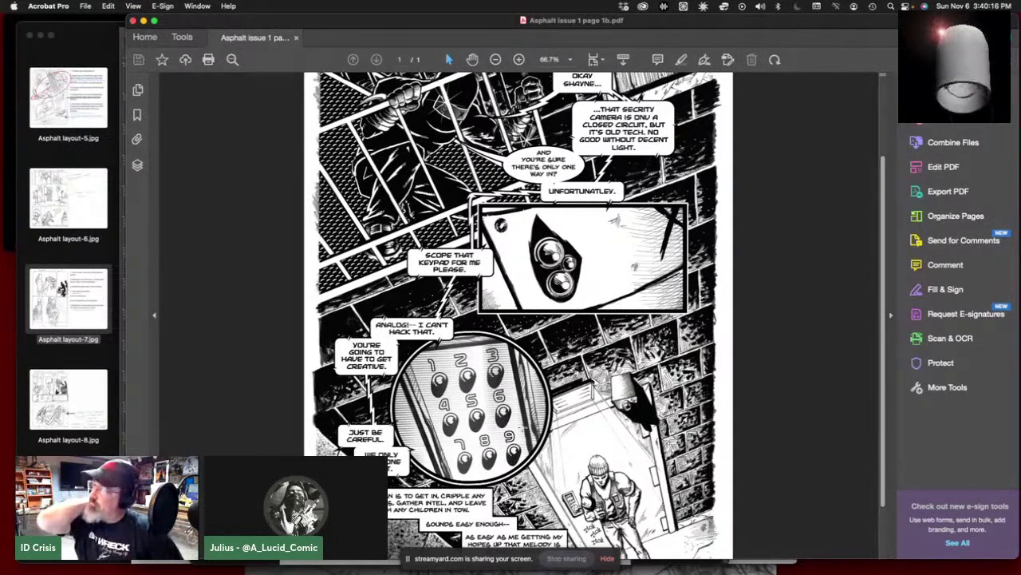
{"action": "key", "text": "super+0"}
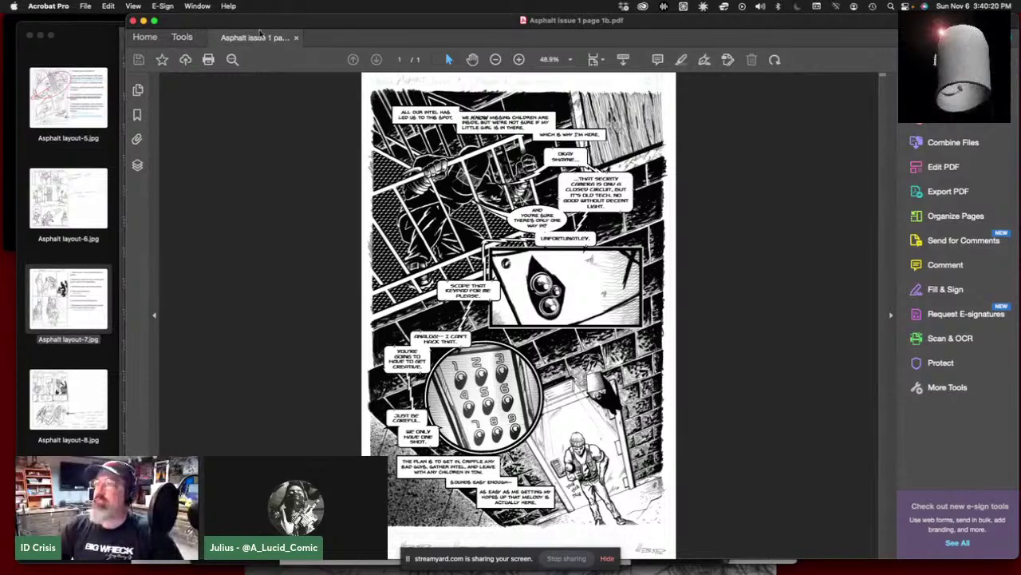
- Compare the page 1b PDF in Acrobat with Asphalt-issue-1-page-1b.jpg in Clip Studio Paint, moving the PDF window aside and alternating between them
{"action": "left_click_drag", "start_coordinate": [308, 25], "coordinate": [266, 46]}
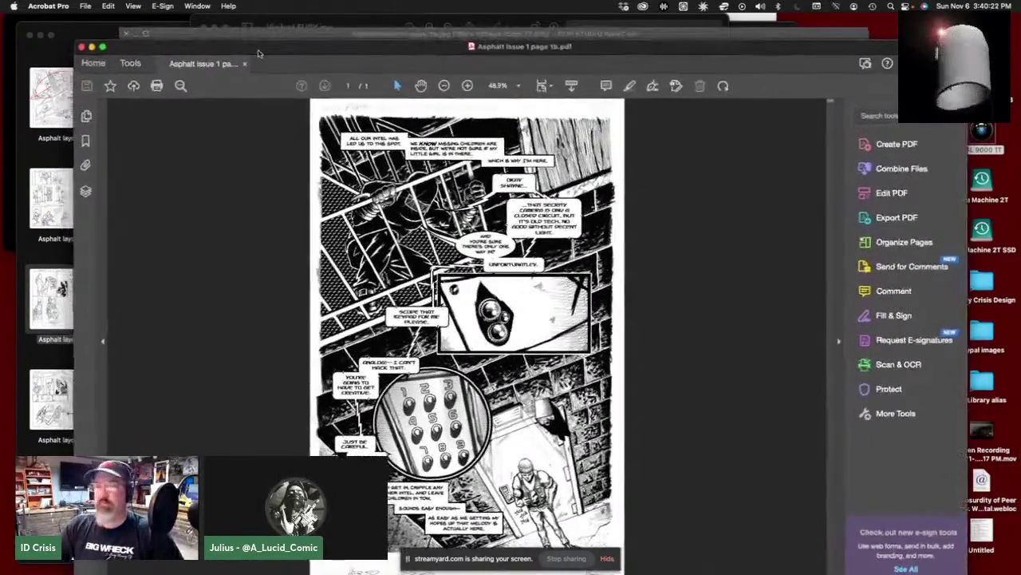
{"action": "left_click", "coordinate": [269, 37]}
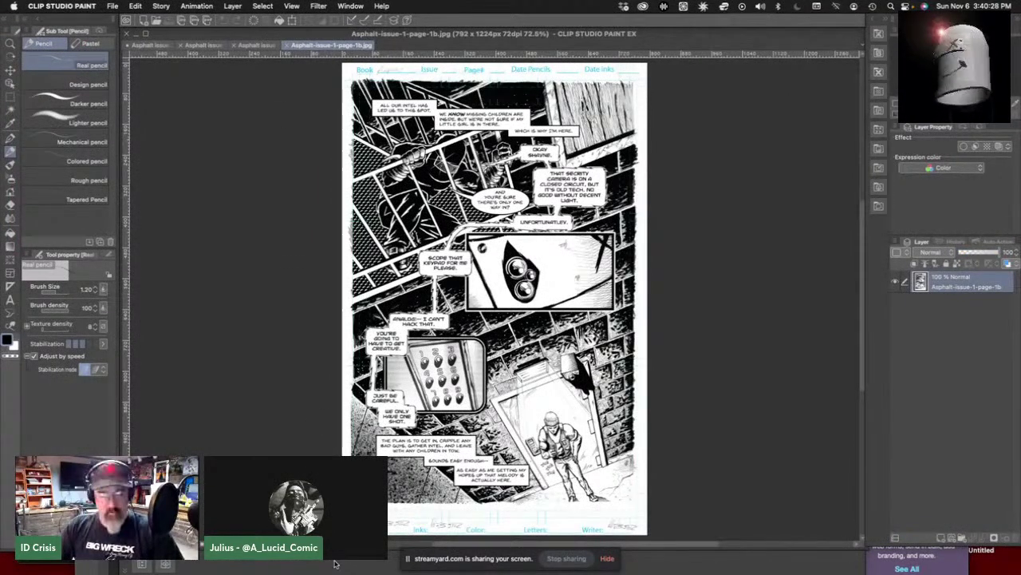
{"action": "key", "text": "super+Tab"}
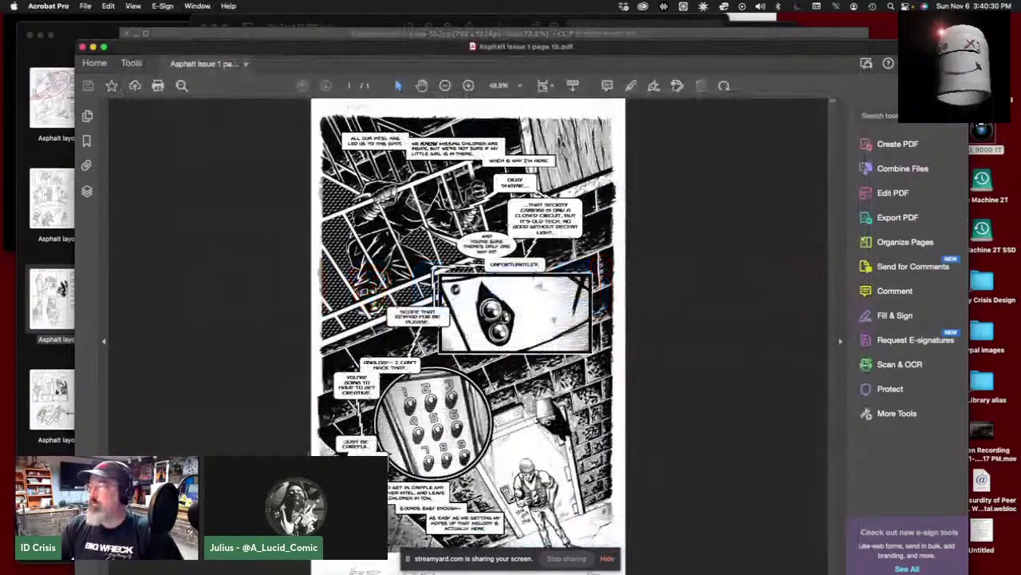
{"action": "key", "text": "super+Tab"}
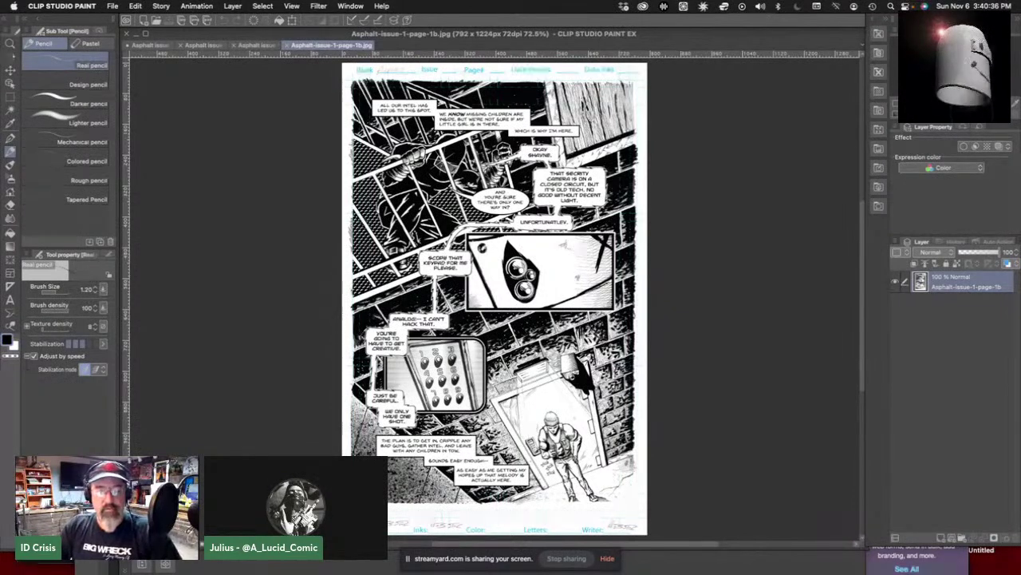
{"action": "key", "text": "super+Tab"}
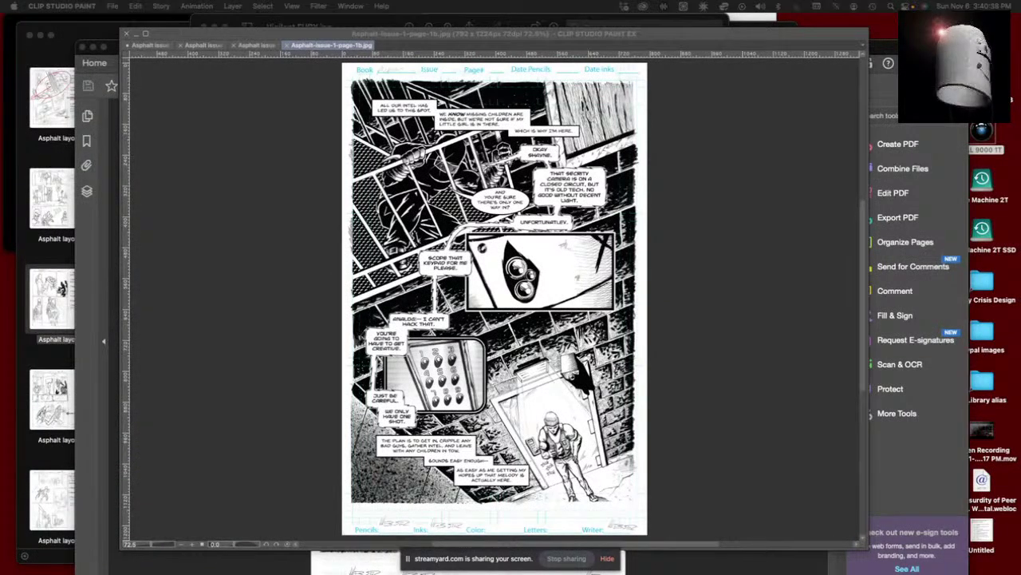
{"action": "left_click", "coordinate": [220, 319]}
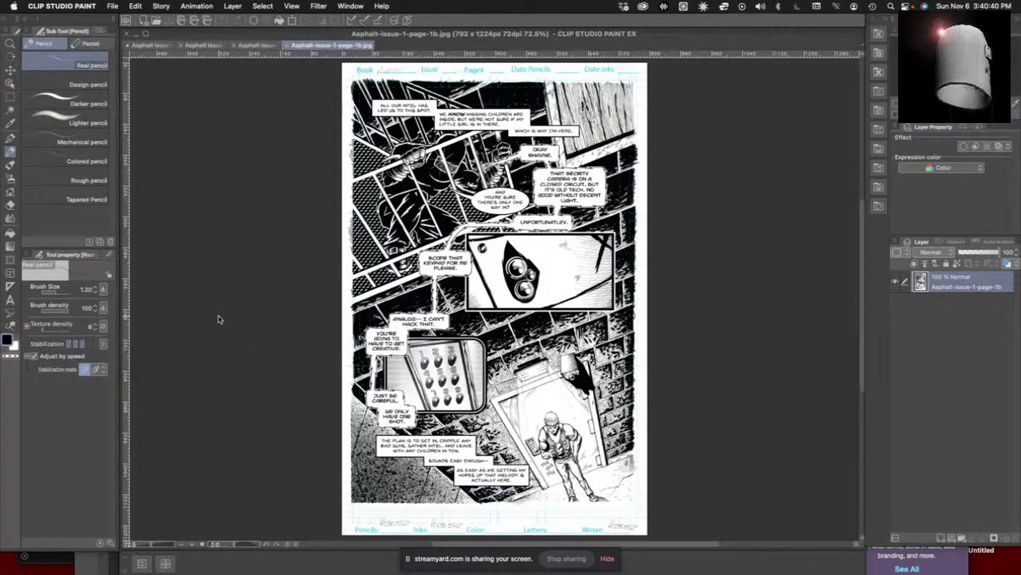
{"action": "key", "text": "super+Tab"}
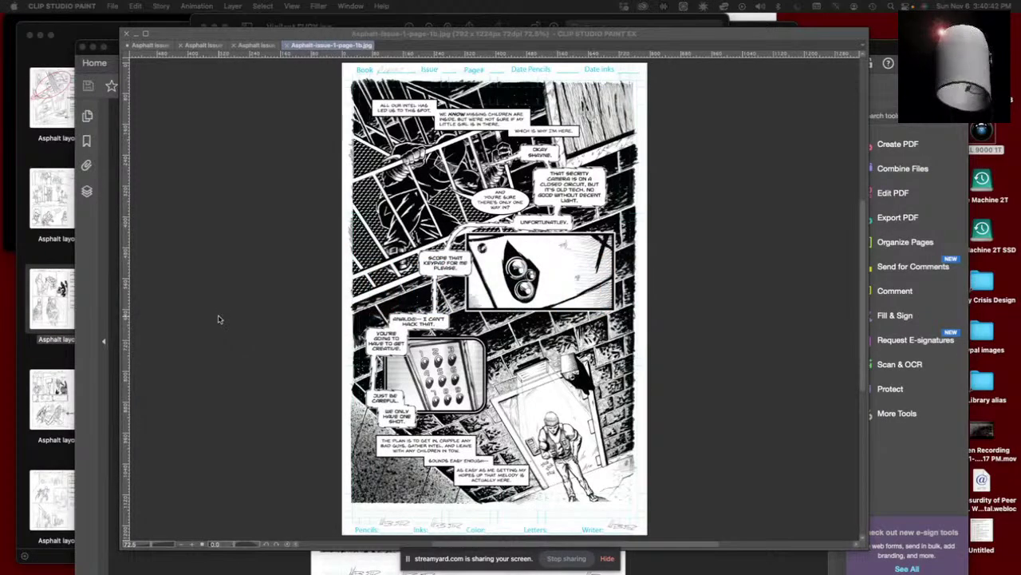
{"action": "key", "text": "super+Tab"}
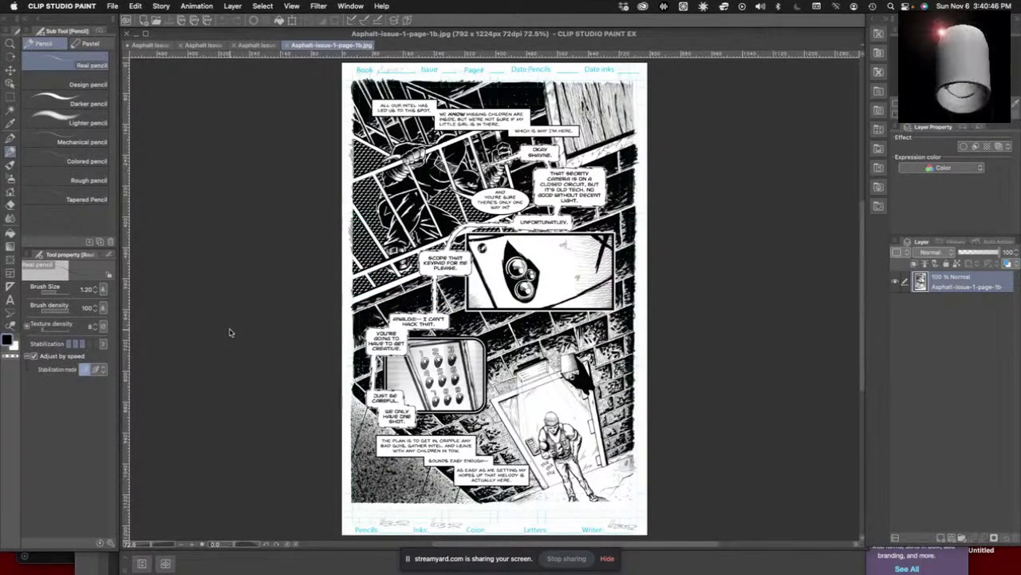
{"action": "key", "text": "super+Tab"}
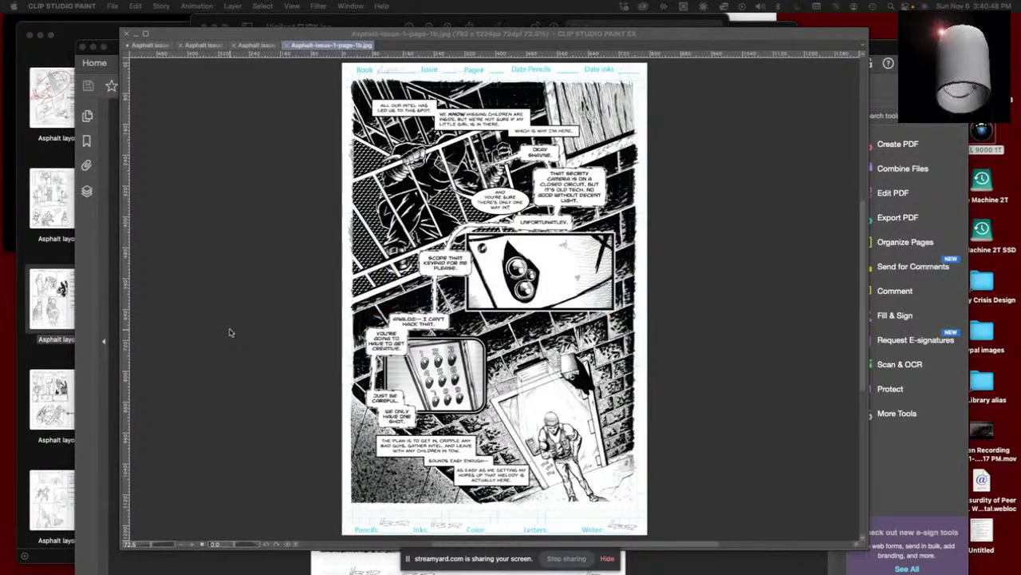
{"action": "key", "text": "super+Tab"}
{"action": "key", "text": "super+Tab"}
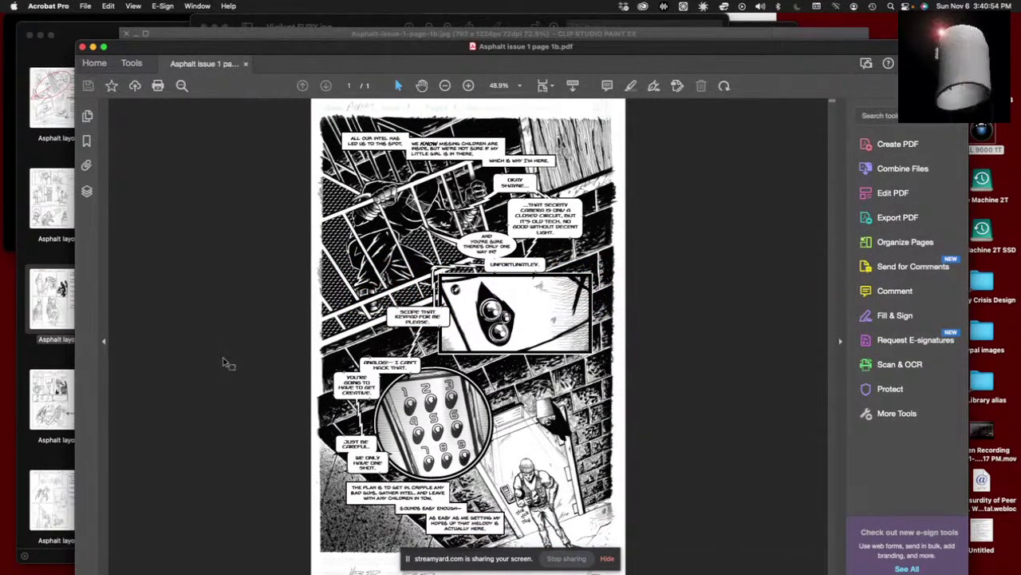
- Switch back to Clip Studio Paint, open the recent file Asphalt-issue-1-page-2.psd and view its artwork slightly enlarged
{"action": "key", "text": "super+Tab"}
{"action": "key", "text": "super+Tab"}
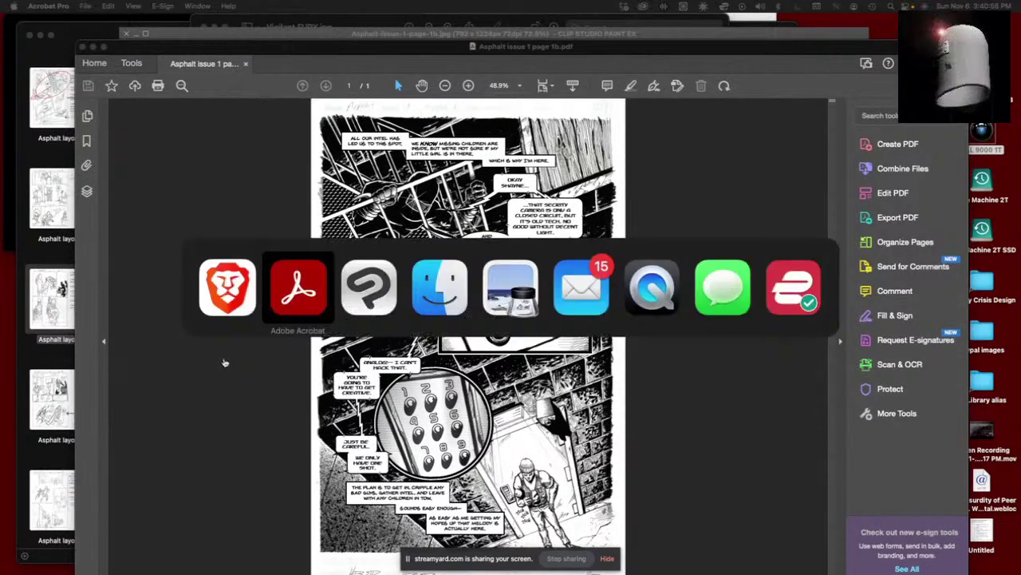
{"action": "key", "text": "super+Tab"}
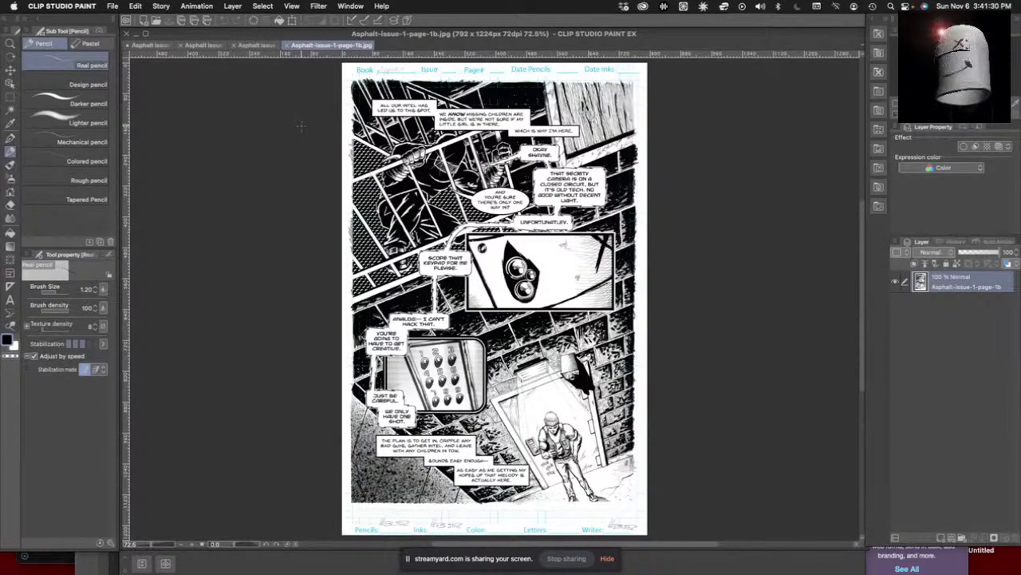
{"action": "left_click", "coordinate": [110, 7]}
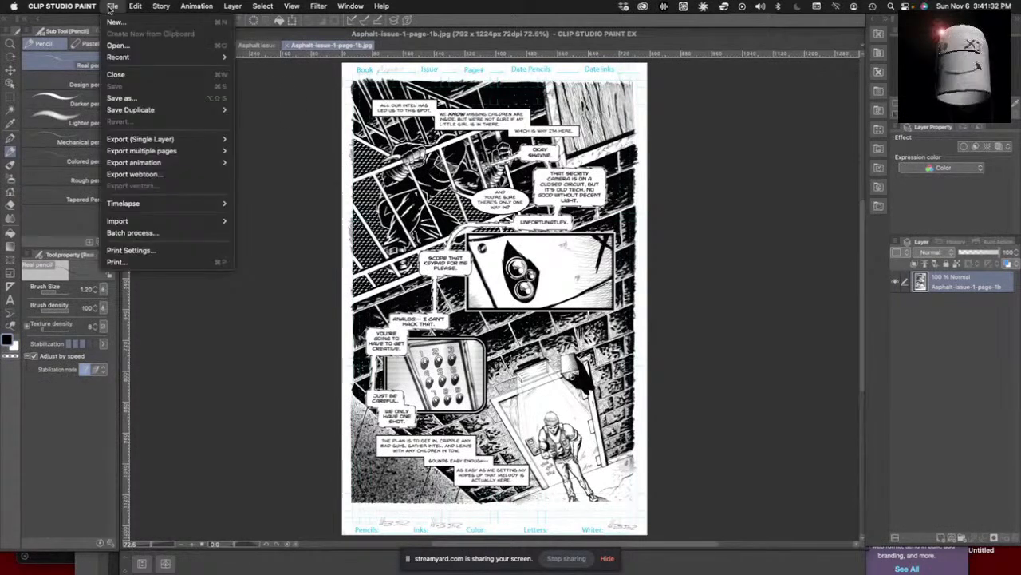
{"action": "mouse_move", "coordinate": [149, 58]}
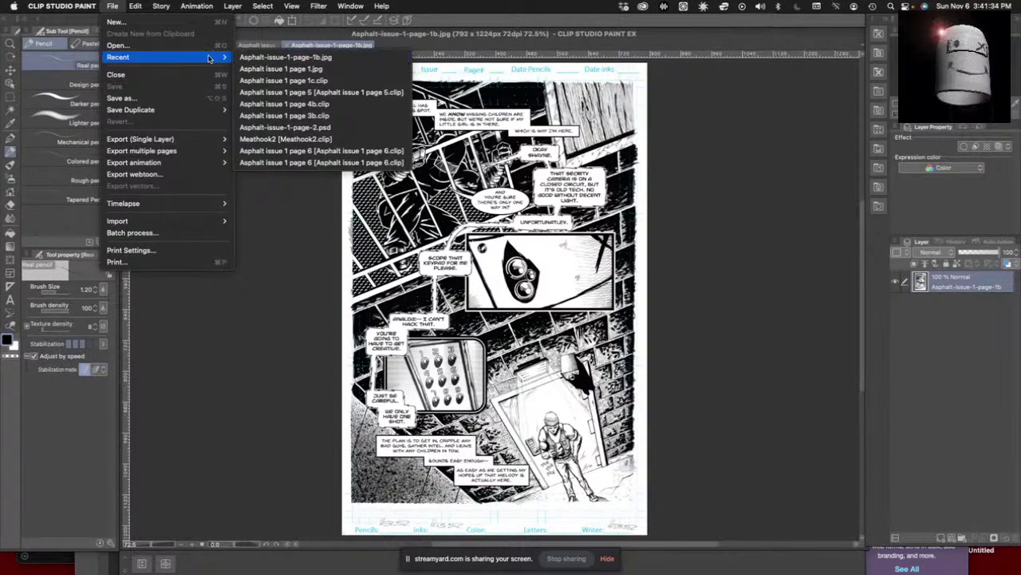
{"action": "left_click", "coordinate": [323, 129]}
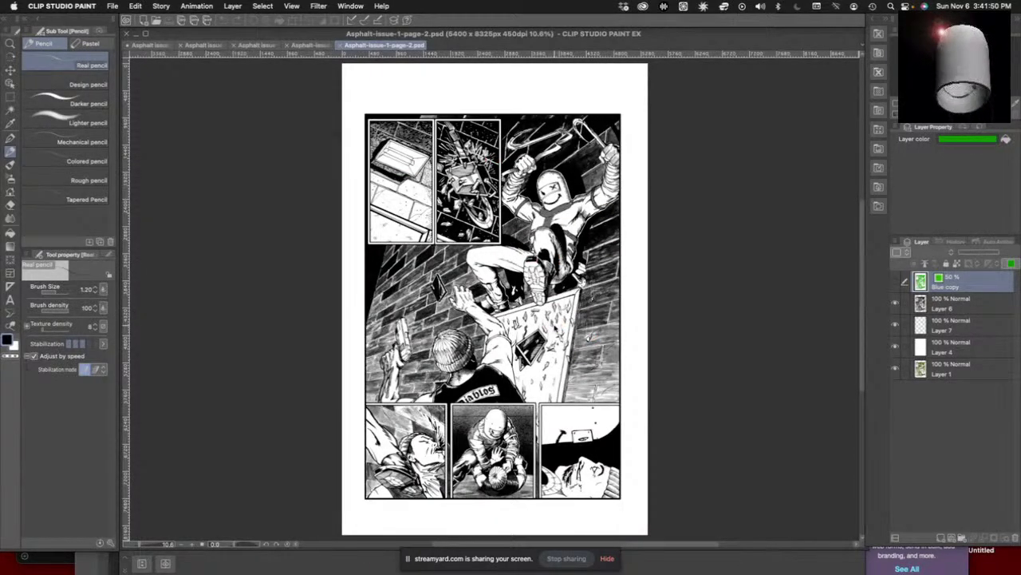
{"action": "scroll", "coordinate": [546, 325], "scroll_direction": "up", "scroll_amount": 1}
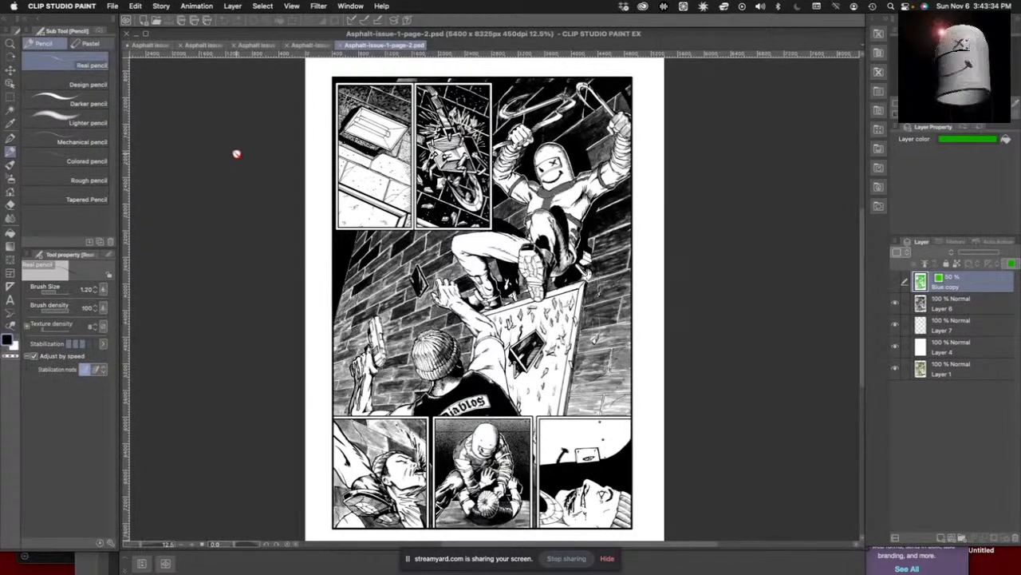
- Open Asphalt issue 1 page 3b.clip from the Issue 1 PAGES folder
{"action": "left_click", "coordinate": [114, 6]}
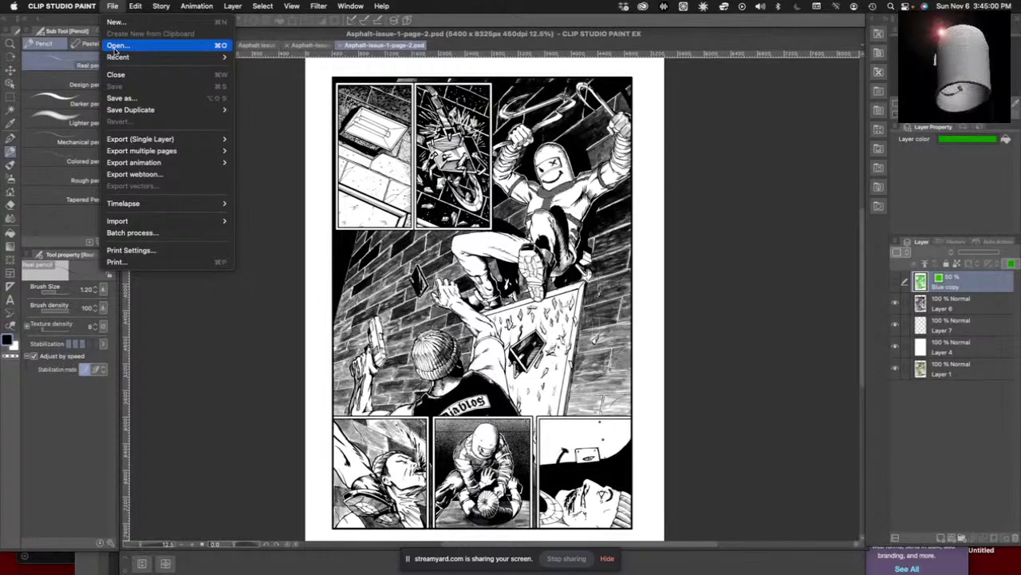
{"action": "left_click", "coordinate": [116, 46]}
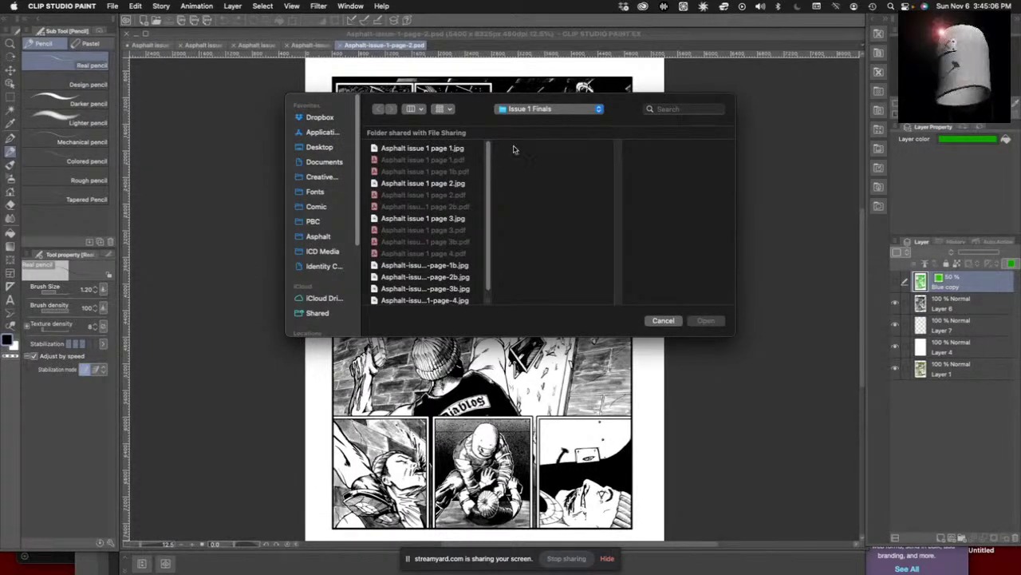
{"action": "left_click", "coordinate": [527, 121]}
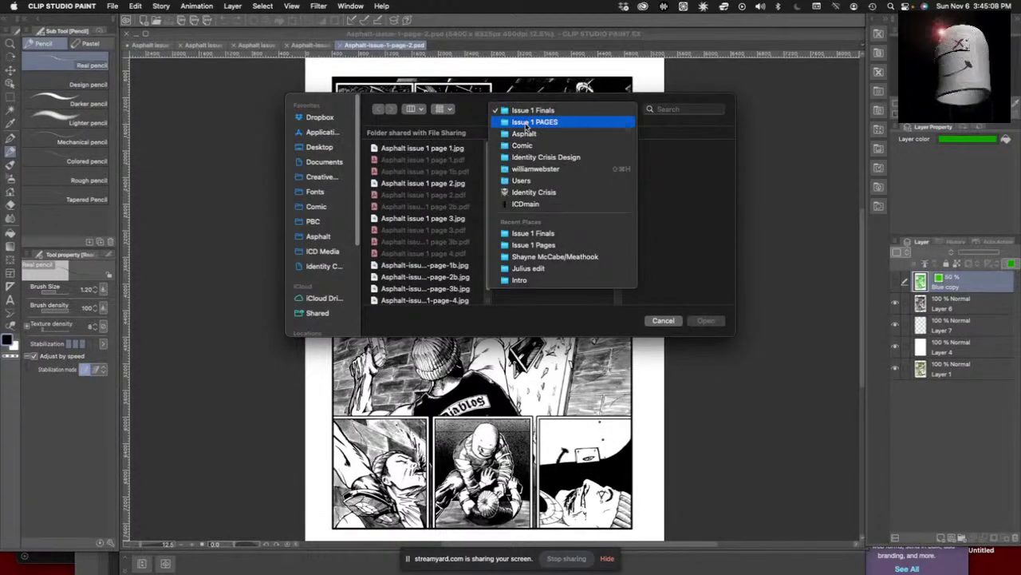
{"action": "left_click", "coordinate": [528, 124]}
{"action": "left_click", "coordinate": [556, 220]}
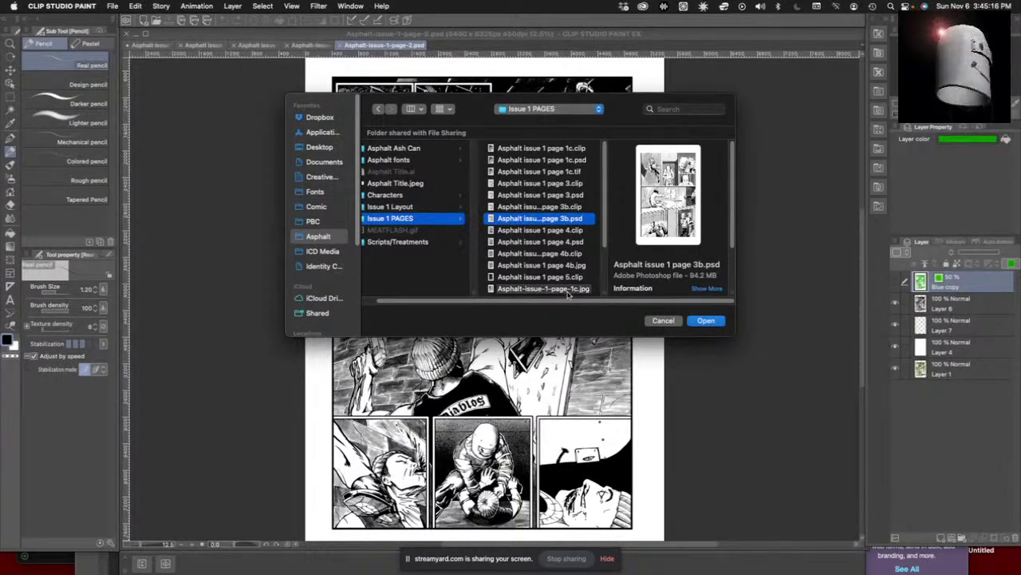
{"action": "left_click", "coordinate": [562, 206]}
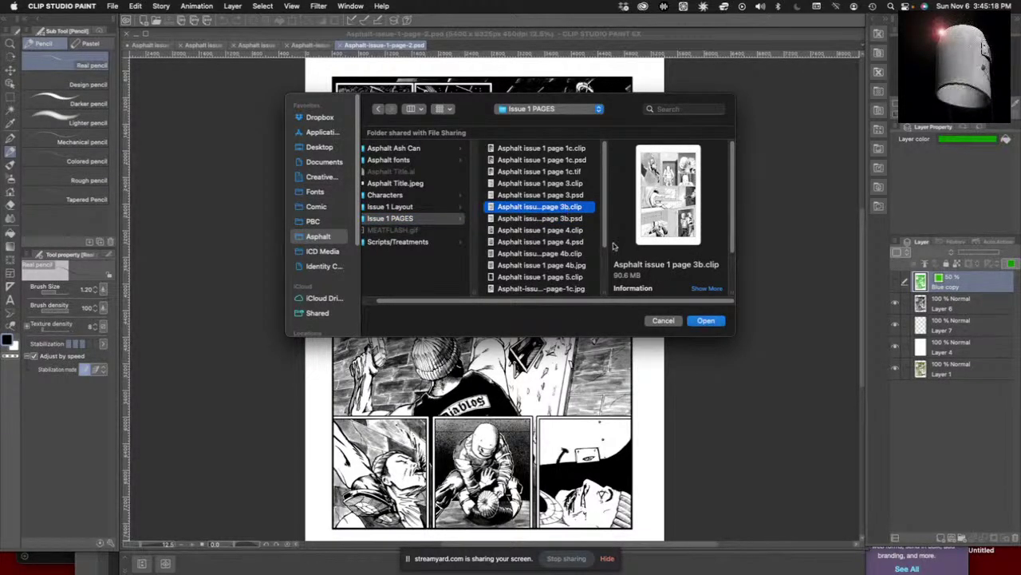
{"action": "left_click", "coordinate": [707, 323]}
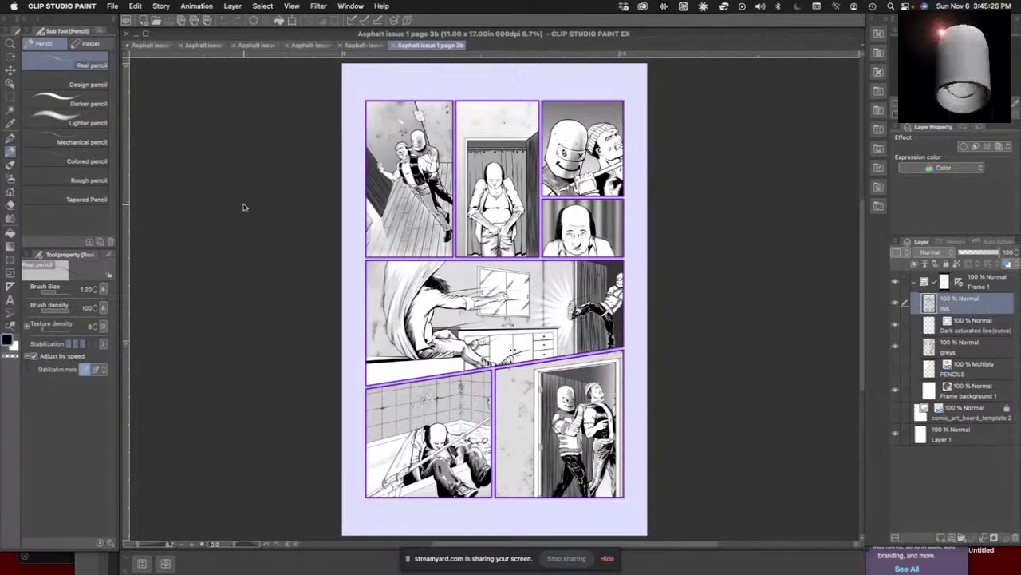
- Examine page 3b's artwork enlarged, going over the upper, middle and lower panels
{"action": "scroll", "coordinate": [243, 207], "scroll_direction": "up", "scroll_amount": 2}
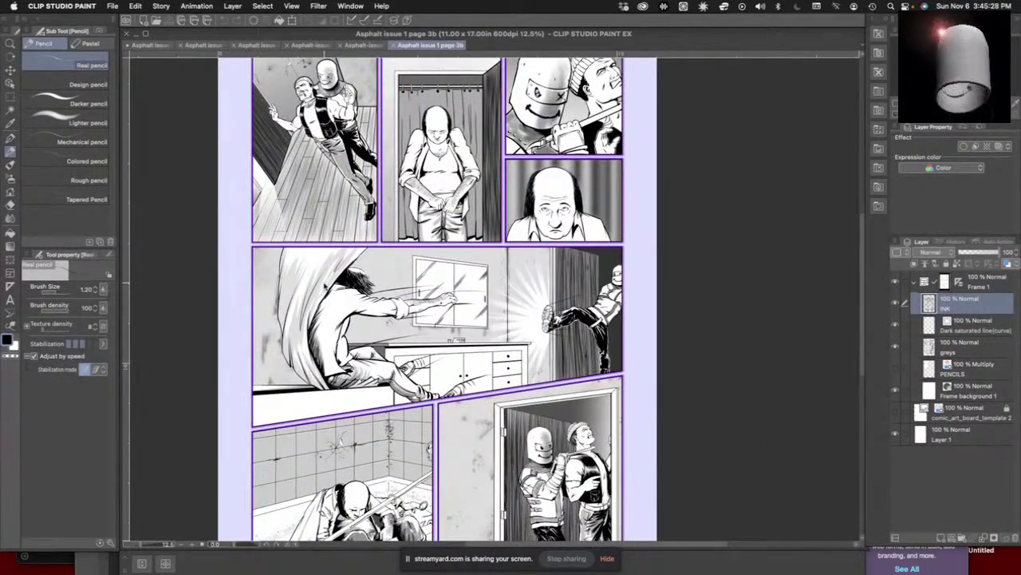
{"action": "scroll", "coordinate": [438, 299], "scroll_direction": "down", "scroll_amount": 2}
{"action": "scroll", "coordinate": [437, 299], "scroll_direction": "up", "scroll_amount": 3}
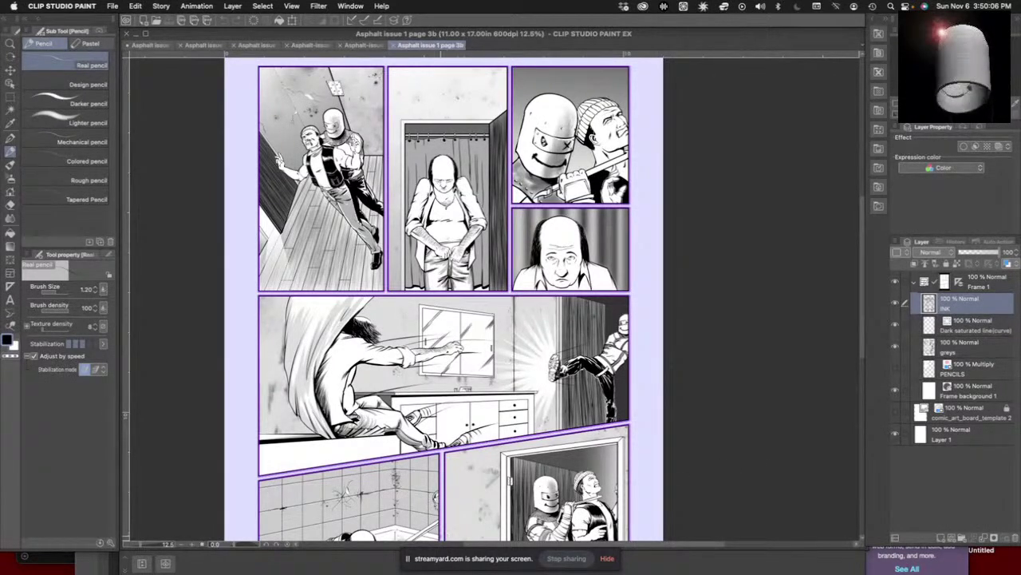
{"action": "key", "text": "super+Tab"}
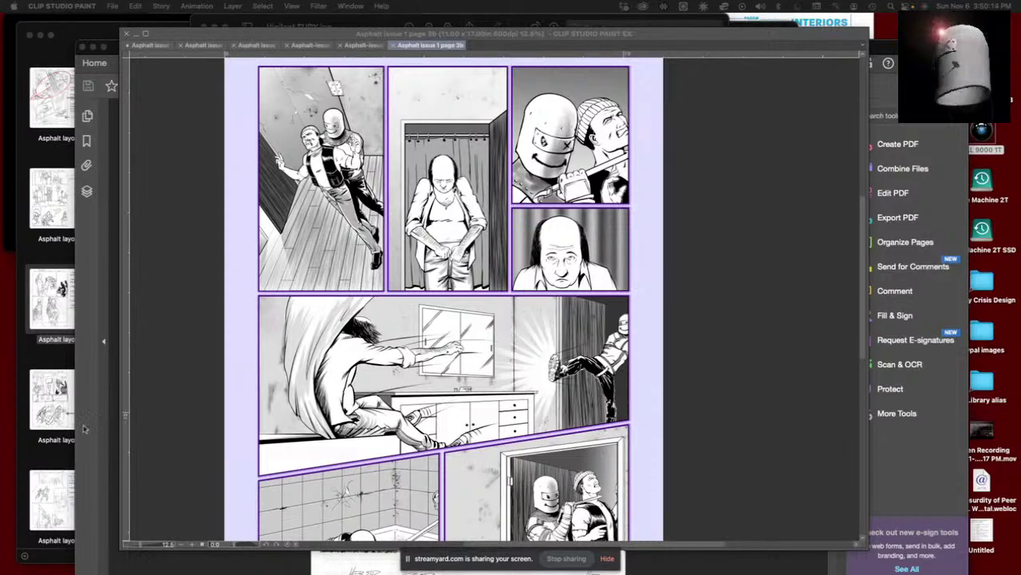
{"action": "left_click", "coordinate": [172, 380]}
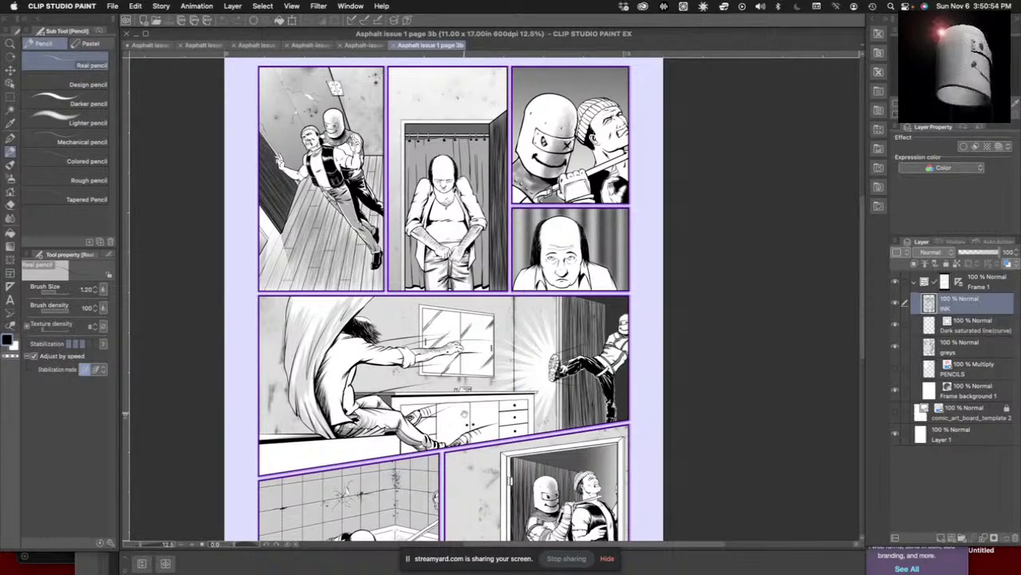
{"action": "scroll", "coordinate": [464, 414], "scroll_direction": "down", "scroll_amount": 4}
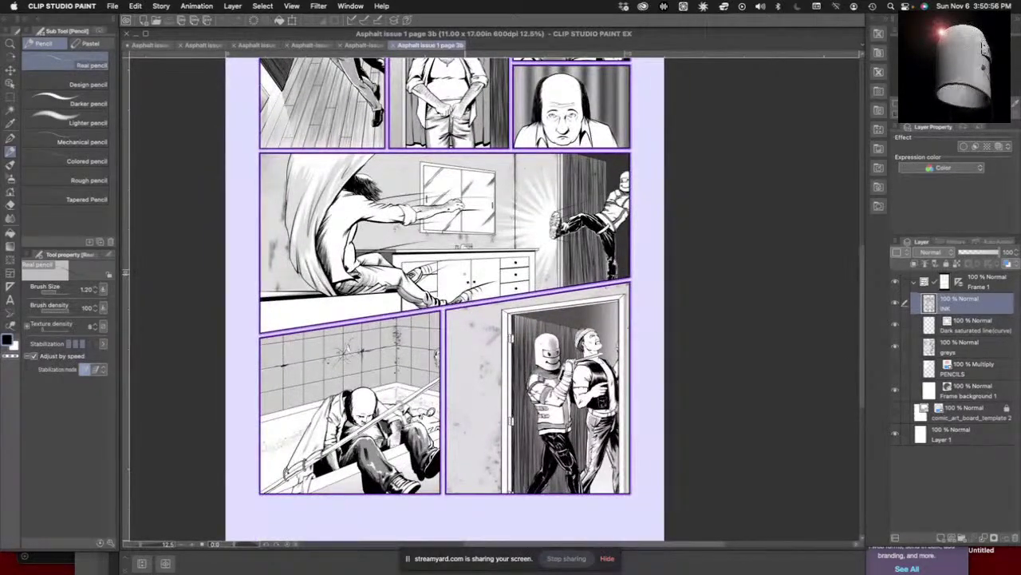
{"action": "scroll", "coordinate": [447, 295], "scroll_direction": "up", "scroll_amount": 1}
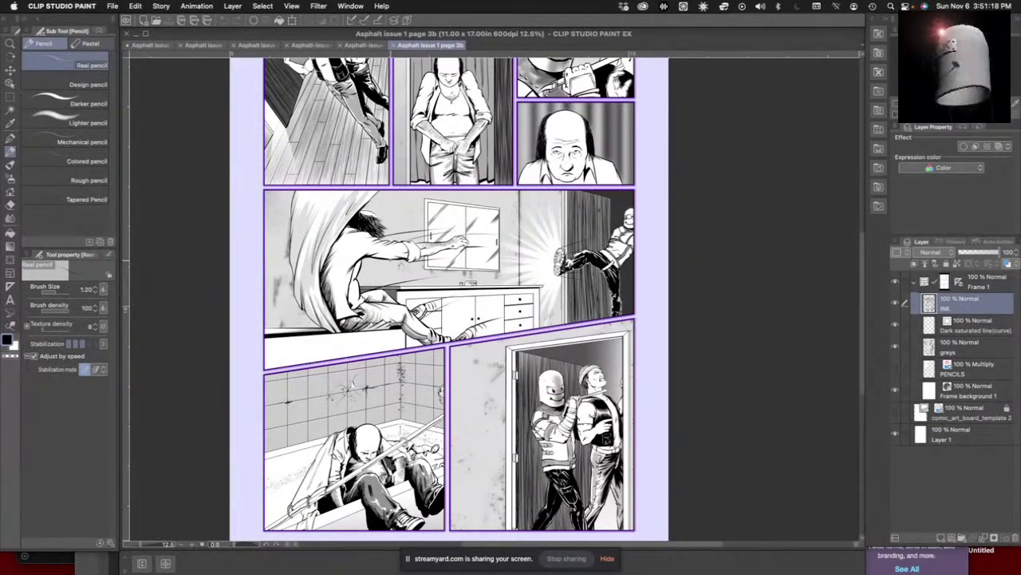
{"action": "scroll", "coordinate": [442, 298], "scroll_direction": "up", "scroll_amount": 5}
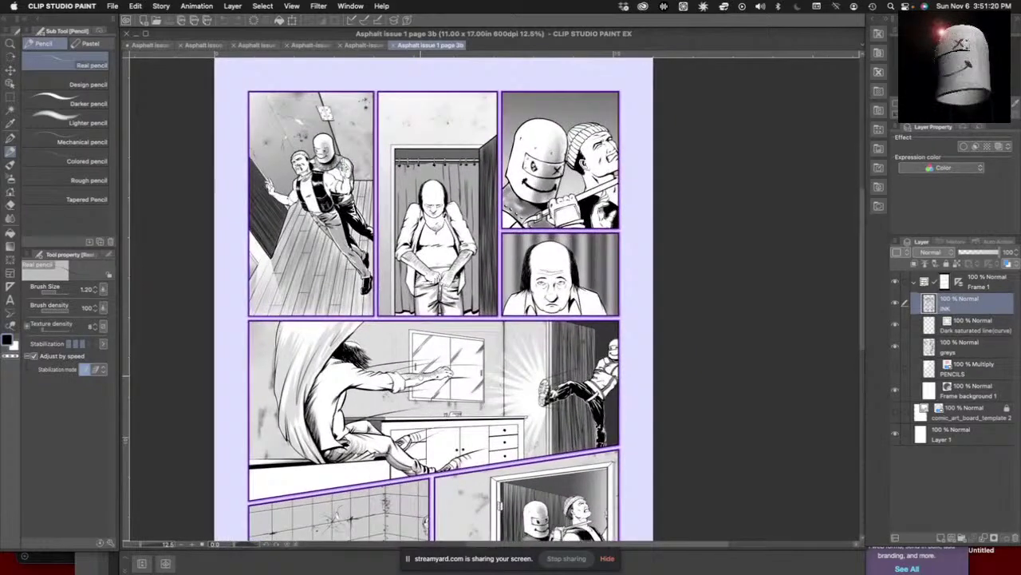
{"action": "scroll", "coordinate": [431, 299], "scroll_direction": "down", "scroll_amount": 3}
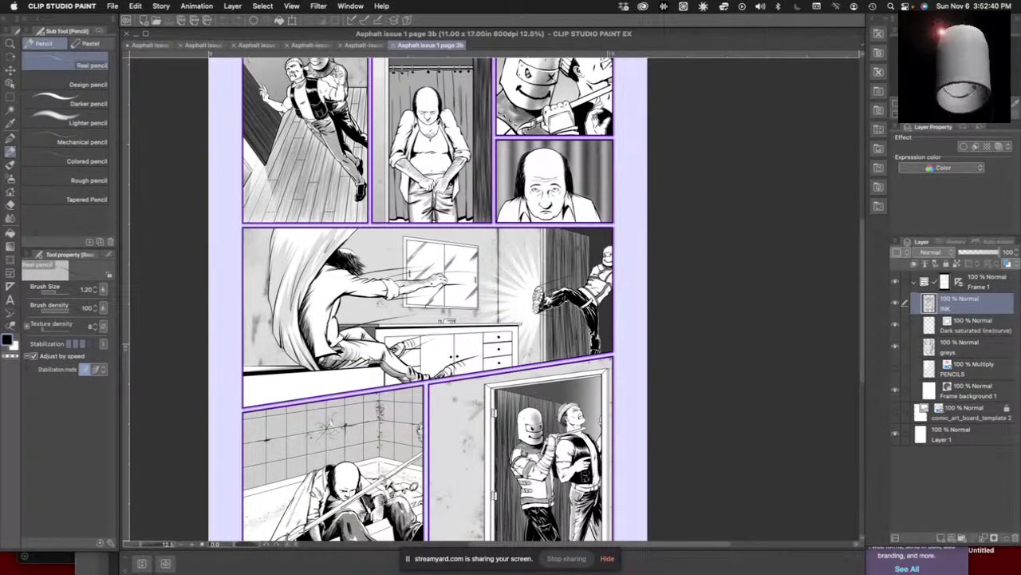
{"action": "key", "text": "super+Tab"}
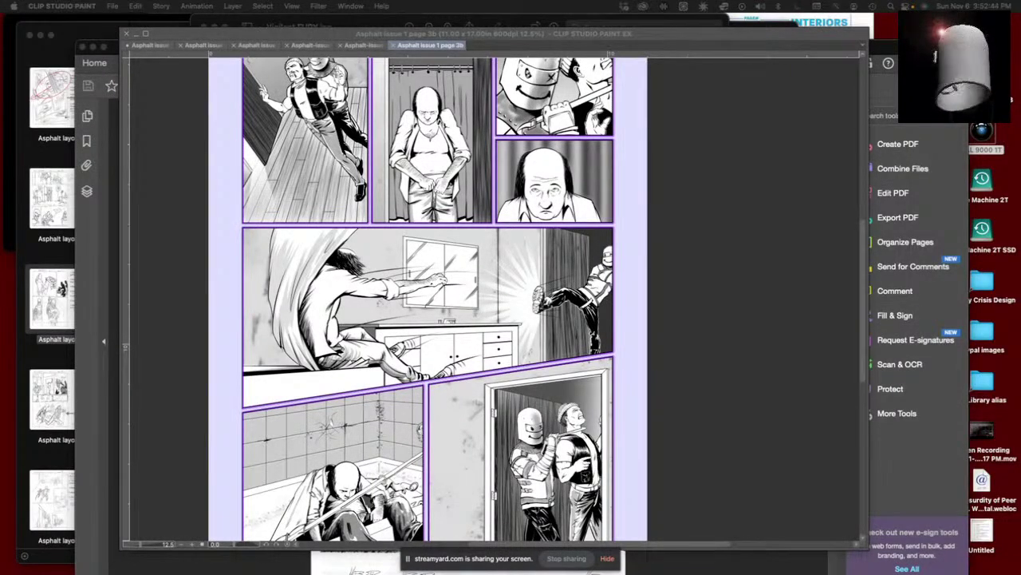
{"action": "left_click", "coordinate": [183, 299]}
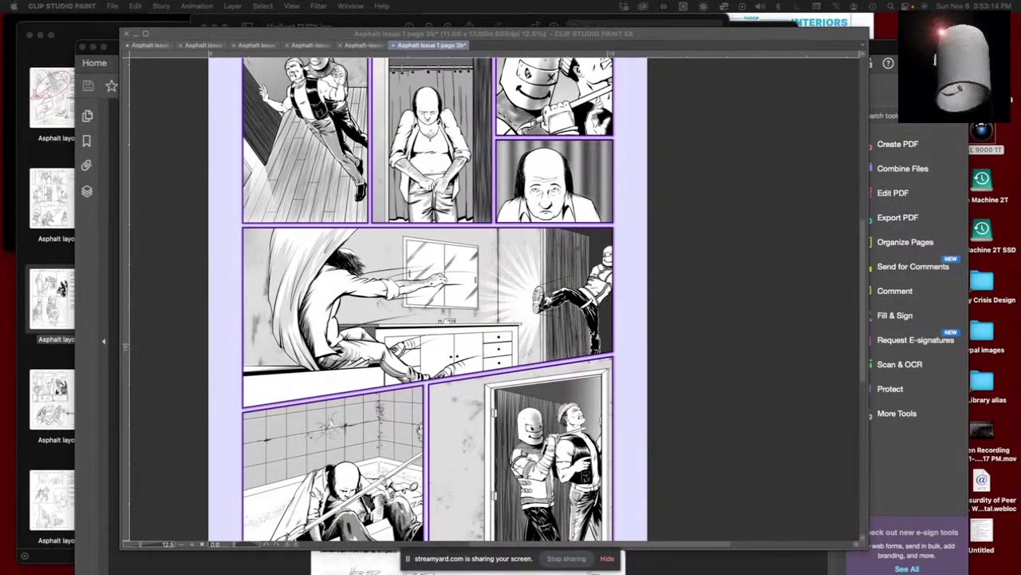
{"action": "left_click", "coordinate": [185, 129]}
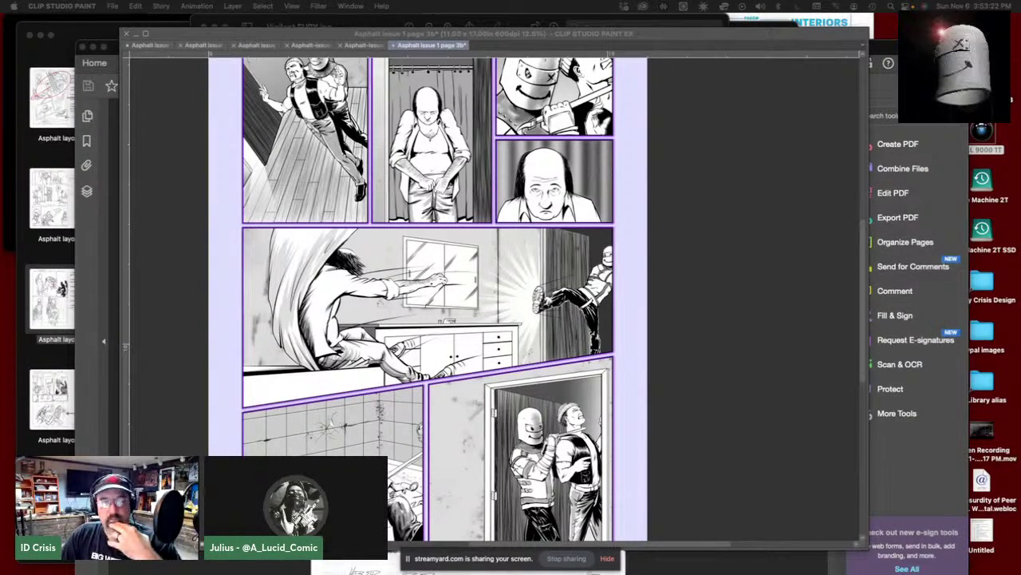
{"action": "left_click", "coordinate": [192, 254]}
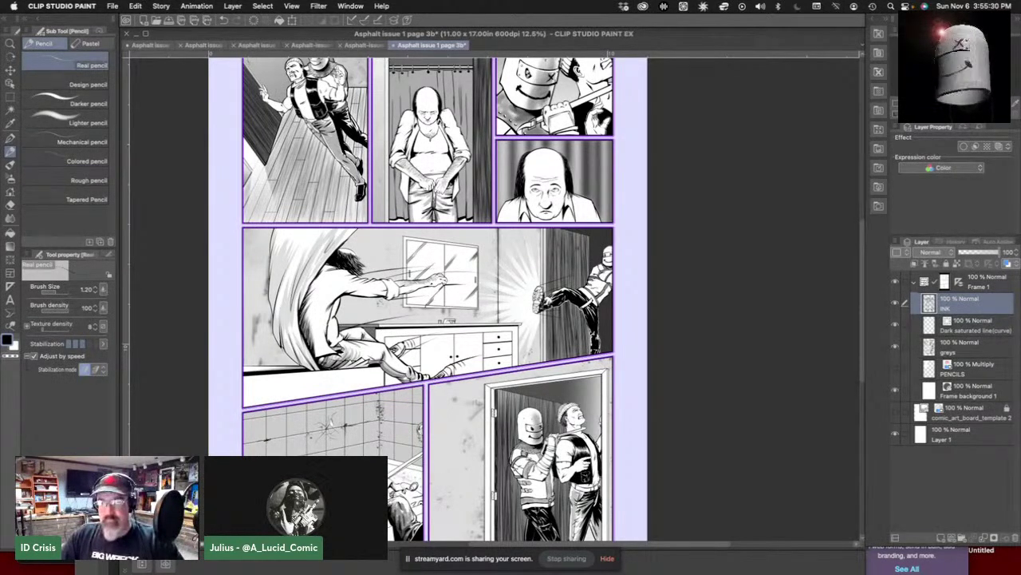
{"action": "key", "text": "super+h"}
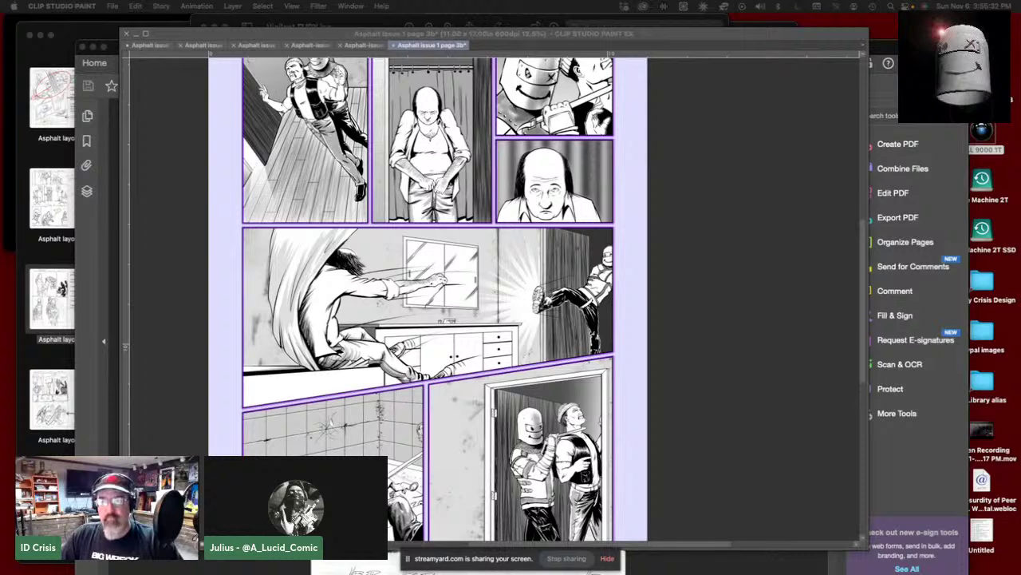
{"action": "left_click", "coordinate": [122, 414]}
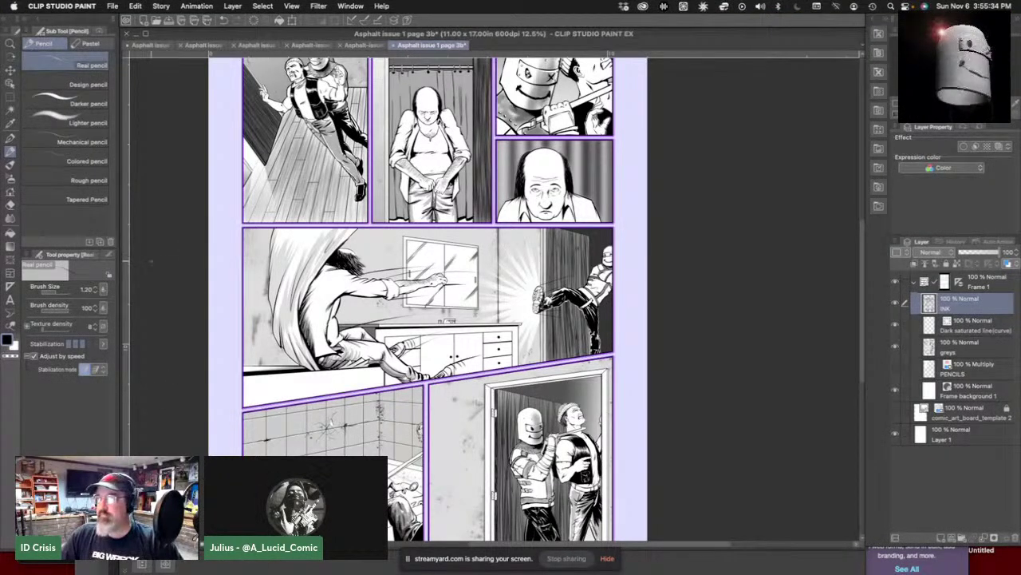
- Open Asphalt issue 1 page 4b.clip from the Issue 1 PAGES folder inside the Asphalt folder
{"action": "left_click", "coordinate": [113, 6]}
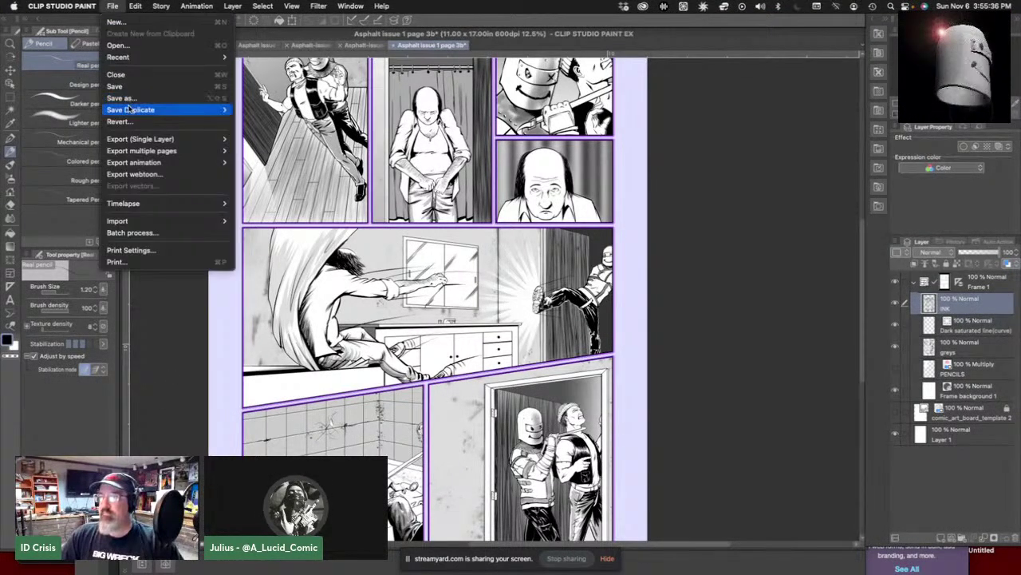
{"action": "left_click", "coordinate": [150, 46]}
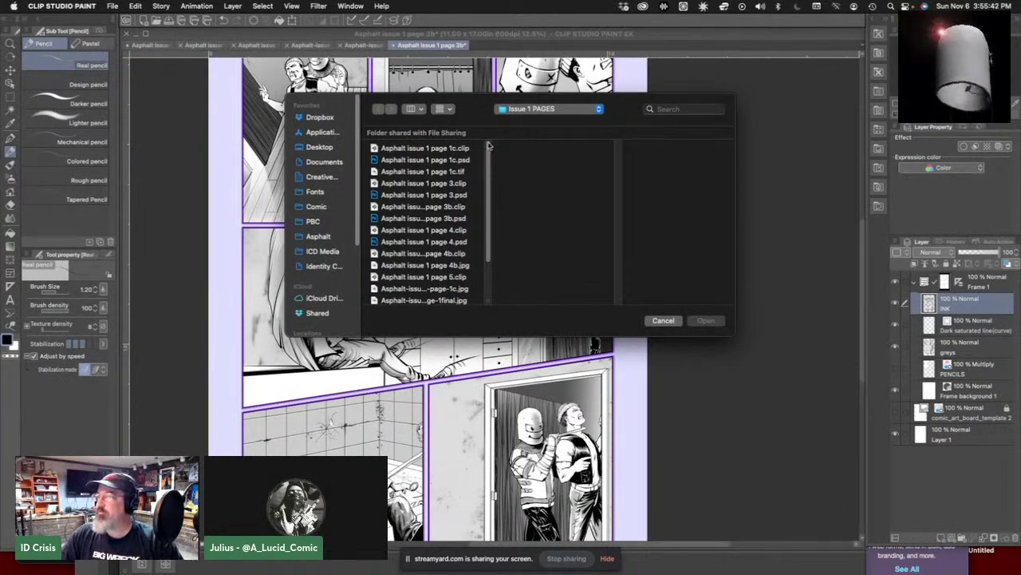
{"action": "left_click", "coordinate": [526, 112]}
{"action": "left_click", "coordinate": [521, 129]}
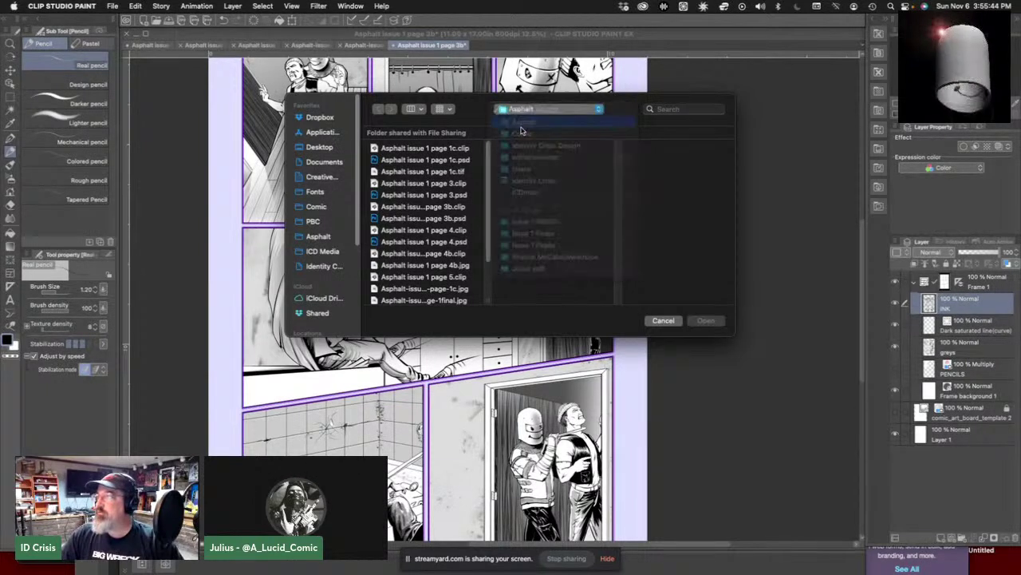
{"action": "left_click", "coordinate": [409, 218]}
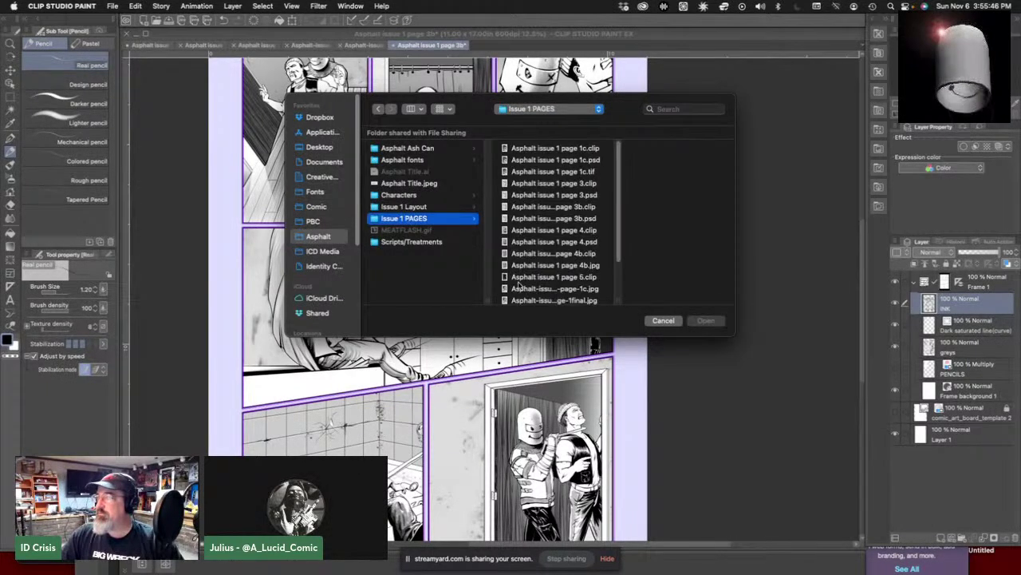
{"action": "left_click", "coordinate": [561, 254]}
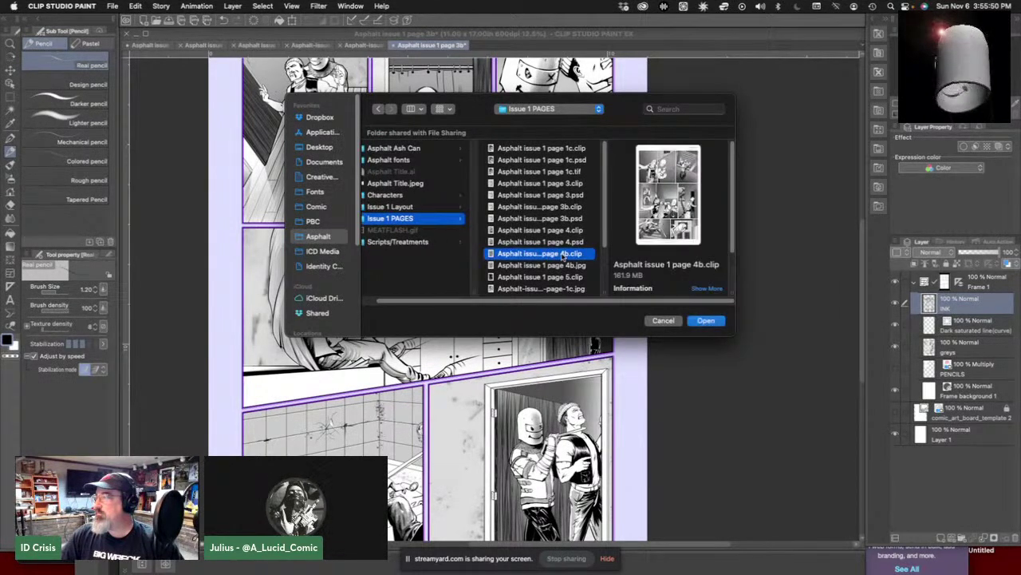
{"action": "left_click", "coordinate": [708, 321]}
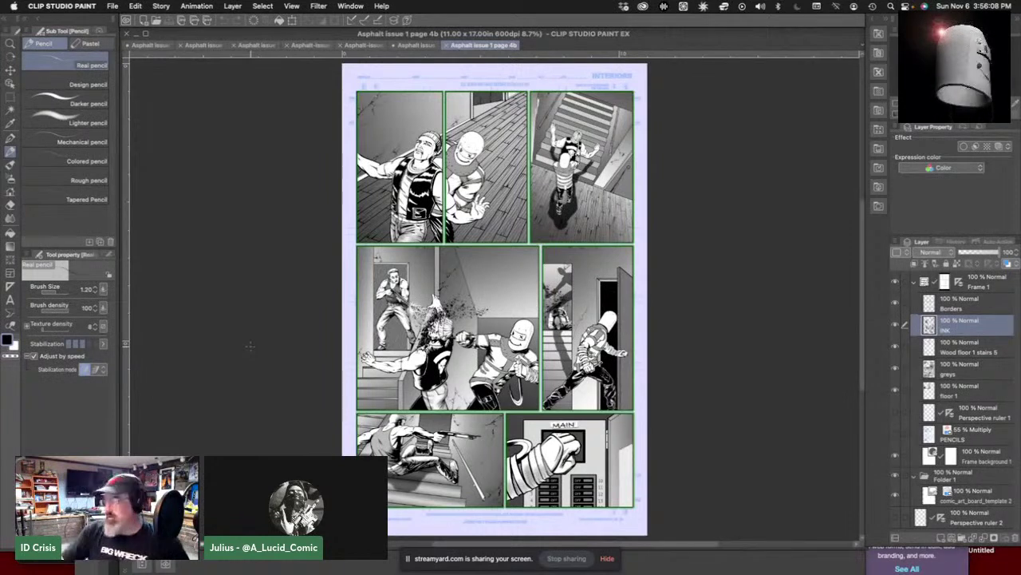
- Hide and reshow the greys and floor 1 layers of page 4b to compare the inks with and without shading
{"action": "left_click", "coordinate": [895, 369]}
{"action": "left_click", "coordinate": [895, 369]}
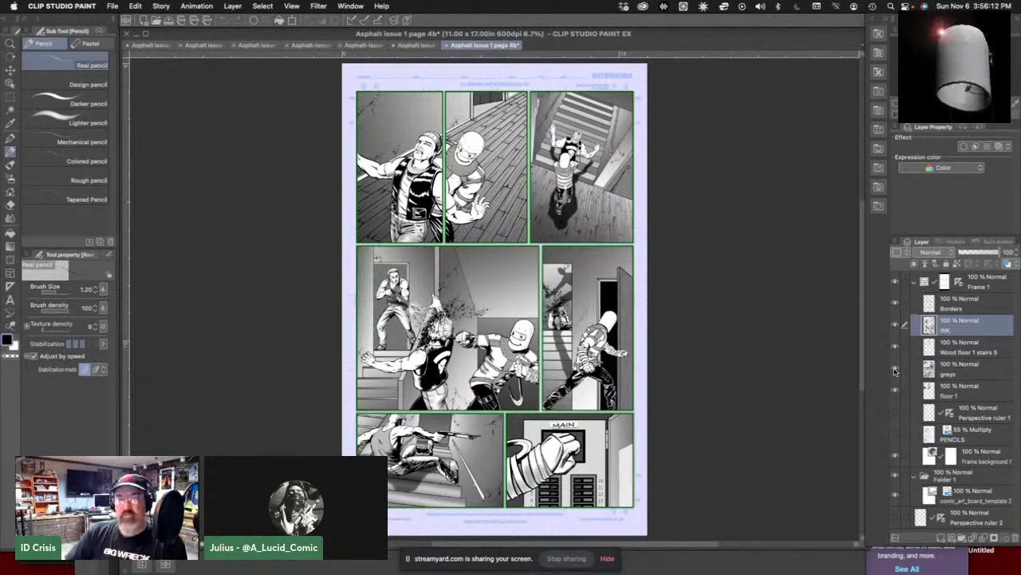
{"action": "left_click", "coordinate": [895, 369]}
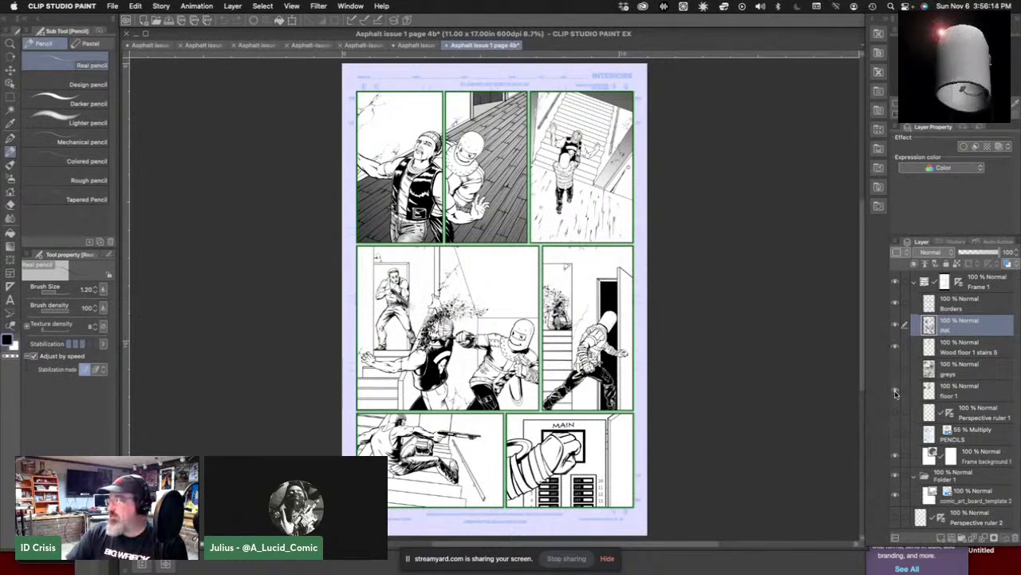
{"action": "left_click", "coordinate": [895, 391]}
{"action": "left_click", "coordinate": [895, 391]}
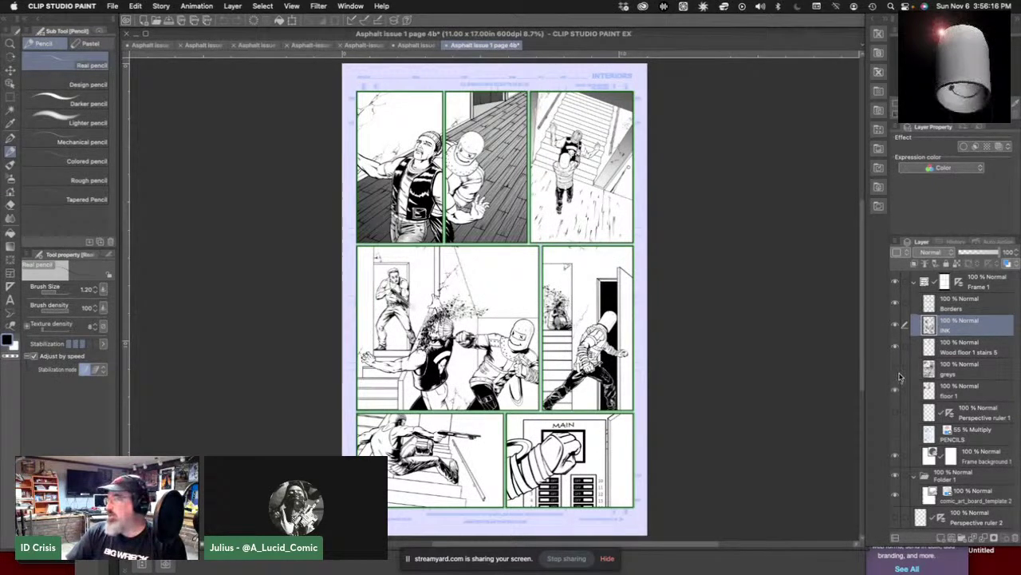
{"action": "left_click", "coordinate": [895, 391]}
{"action": "left_click", "coordinate": [895, 391]}
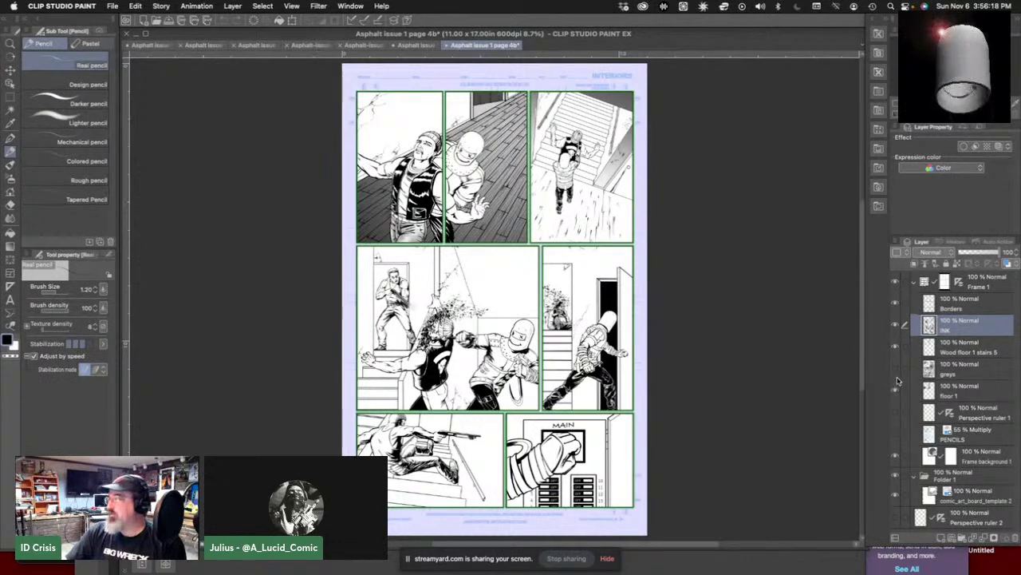
{"action": "left_click", "coordinate": [895, 369]}
- Try merging the greys layer into floor 1, undo the merge, and hide and reshow floor 1 on its own
{"action": "left_click", "coordinate": [964, 377]}
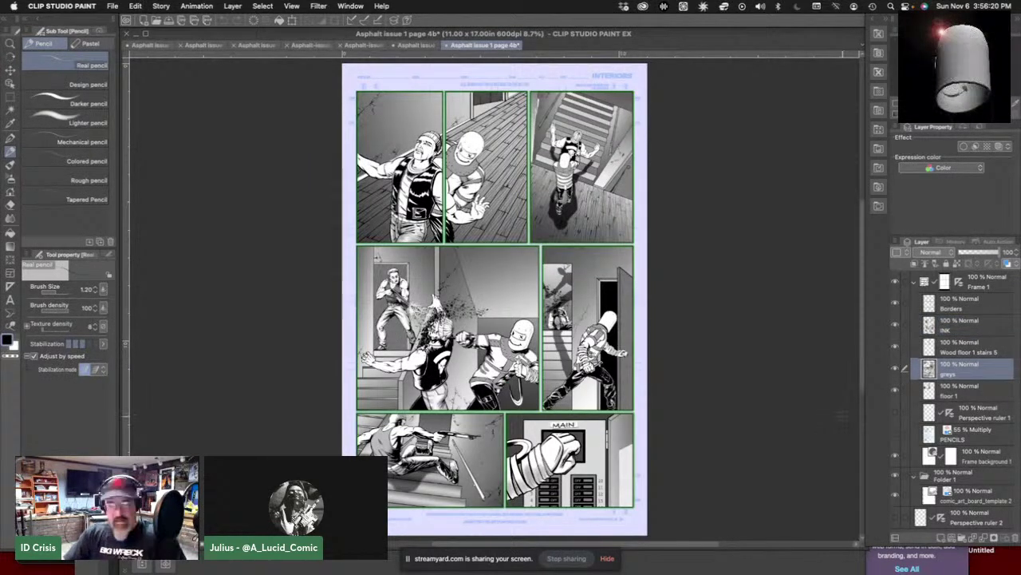
{"action": "key", "text": "super+Delete"}
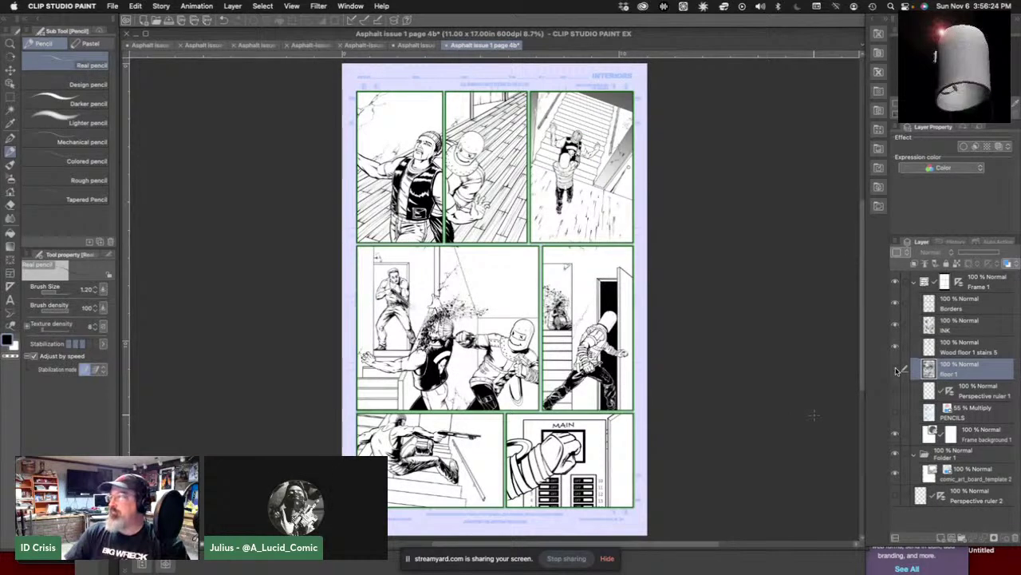
{"action": "left_click", "coordinate": [896, 371]}
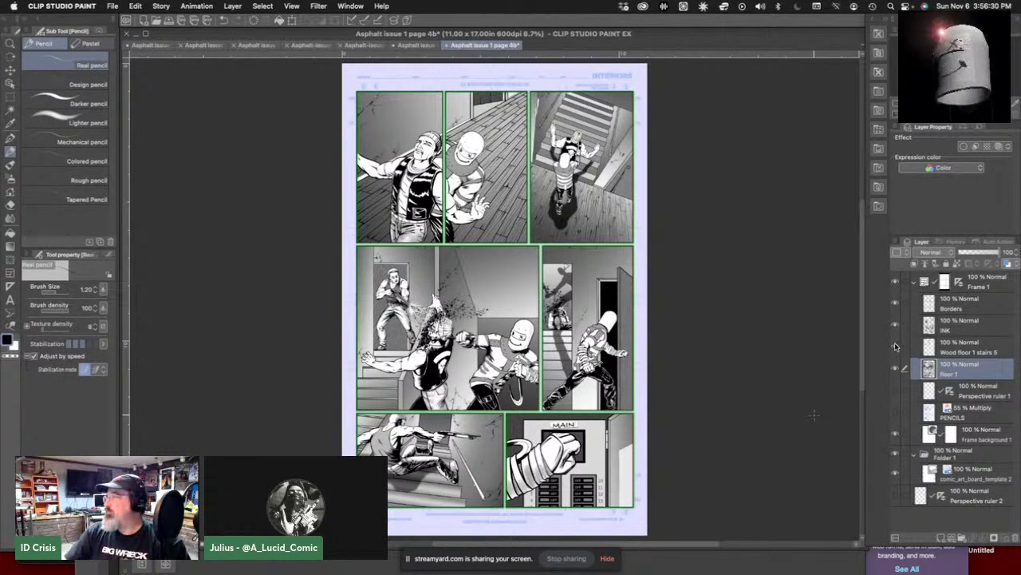
{"action": "left_click", "coordinate": [895, 346]}
{"action": "left_click", "coordinate": [895, 345]}
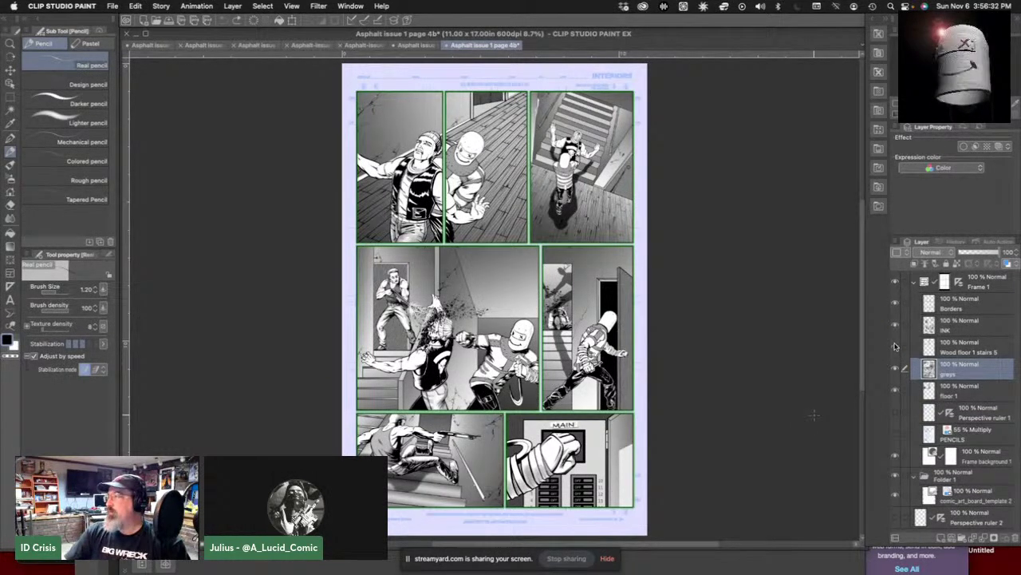
{"action": "left_click", "coordinate": [894, 390]}
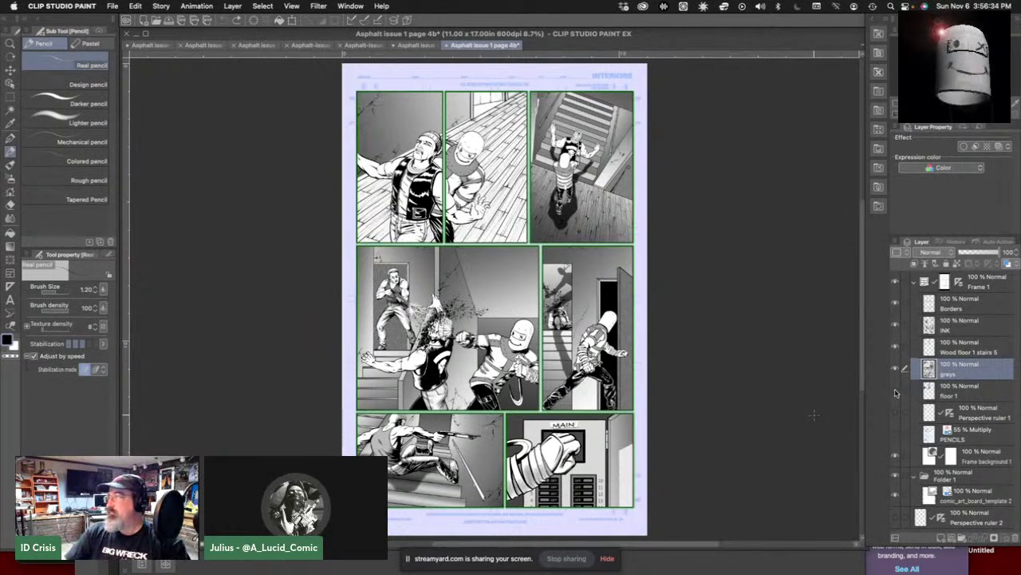
{"action": "left_click", "coordinate": [895, 389]}
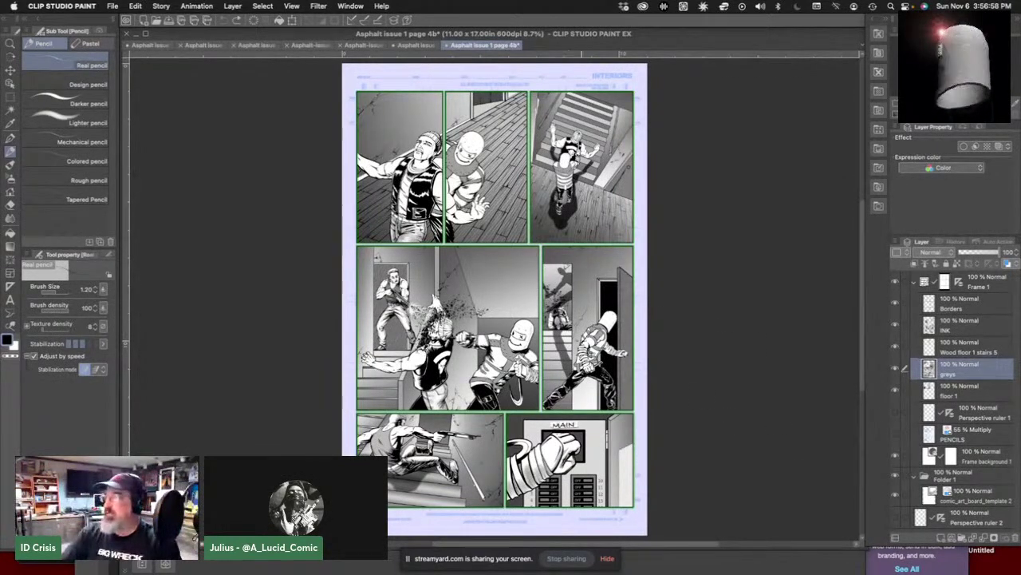
- Draw a trial pencil stroke along the cast shadow in the stairwell of the doorway panel and undo it
{"action": "scroll", "coordinate": [526, 249], "scroll_direction": "up", "scroll_amount": 5}
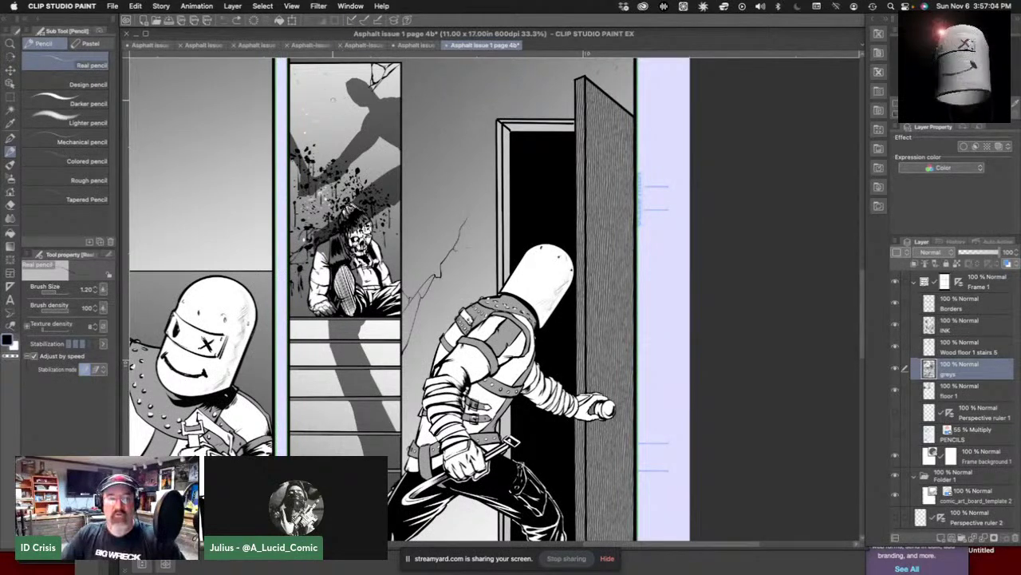
{"action": "mouse_move", "coordinate": [334, 98]}
{"action": "left_mouse_down"}
{"action": "mouse_move", "coordinate": [396, 156]}
{"action": "mouse_move", "coordinate": [302, 279]}
{"action": "left_mouse_up"}
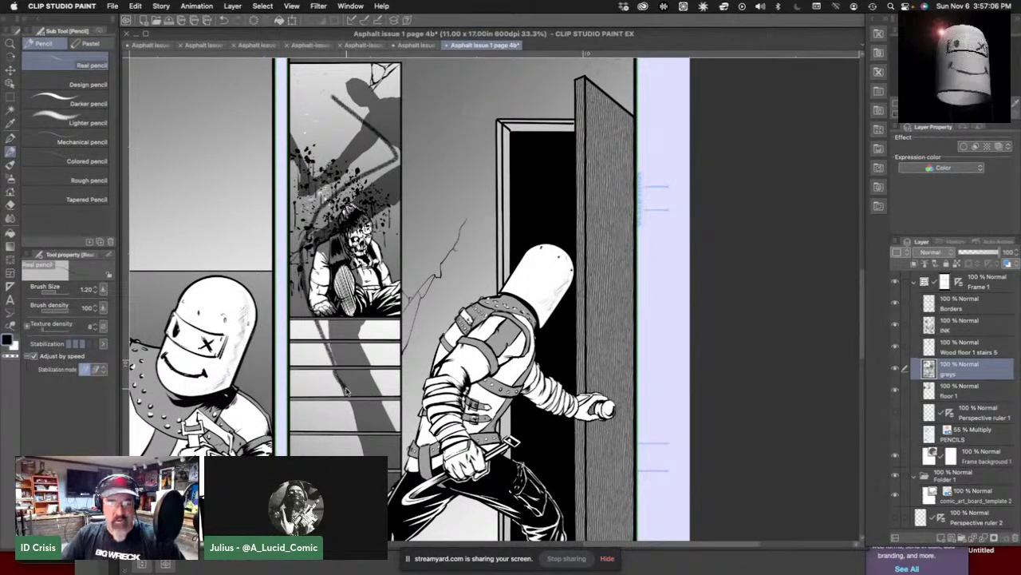
{"action": "key", "text": "super+z"}
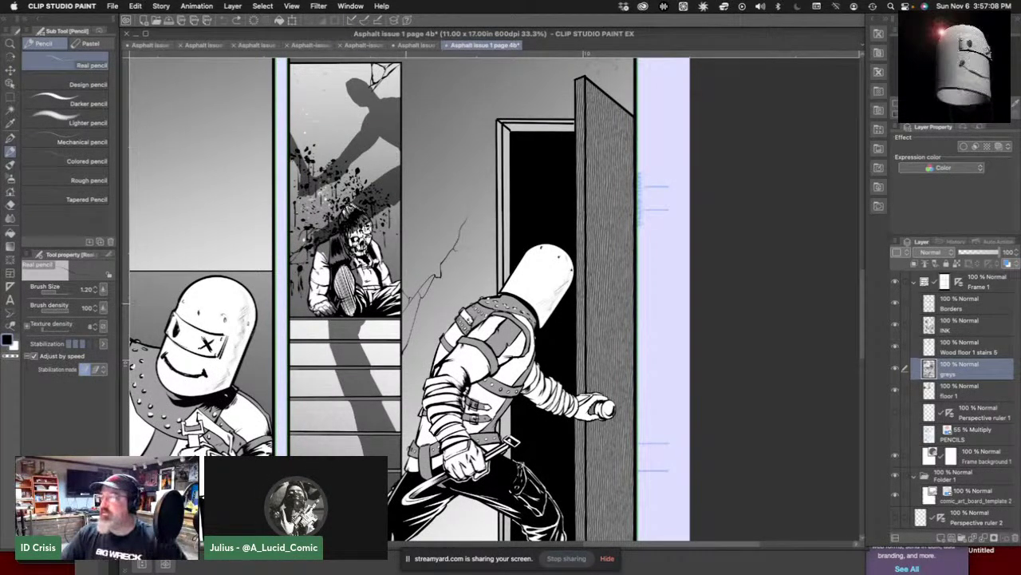
- Examine the hook attack and doorway panels of page 4b, down to the MAIN breaker box panel
{"action": "scroll", "coordinate": [408, 310], "scroll_direction": "down", "scroll_amount": 2}
{"action": "scroll", "coordinate": [408, 311], "scroll_direction": "up", "scroll_amount": 3}
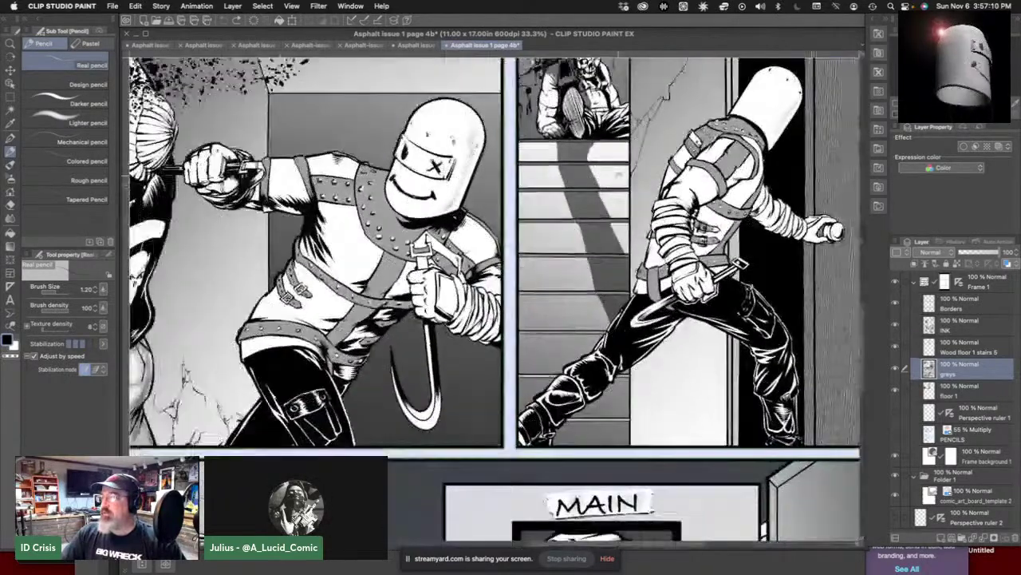
{"action": "scroll", "coordinate": [580, 251], "scroll_direction": "down", "scroll_amount": 2}
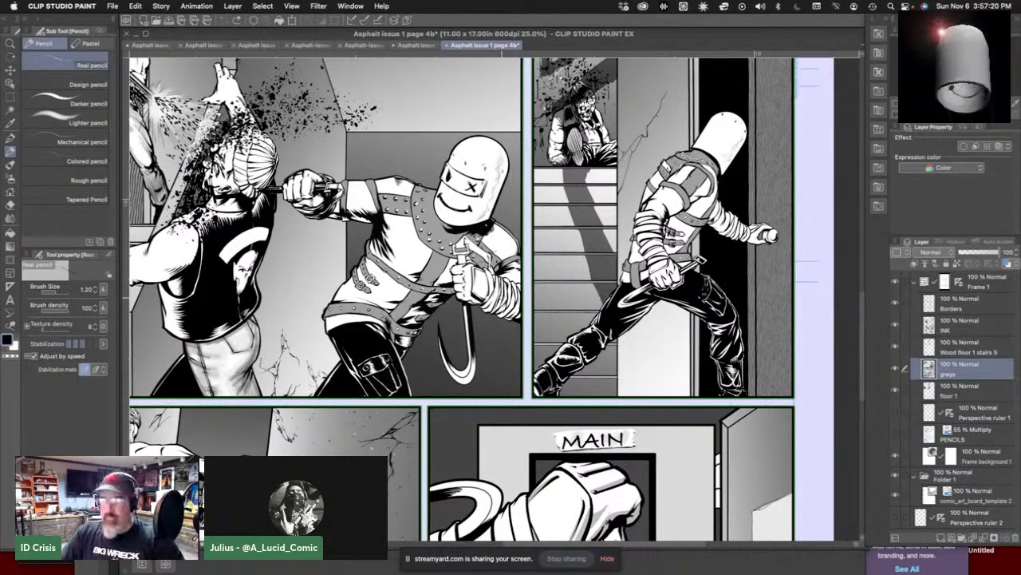
- Examine the hook attack panel of page 4b up close, from the blood spatter on the capped victim's head out to the surrounding panels
{"action": "scroll", "coordinate": [503, 300], "scroll_direction": "down", "scroll_amount": 2}
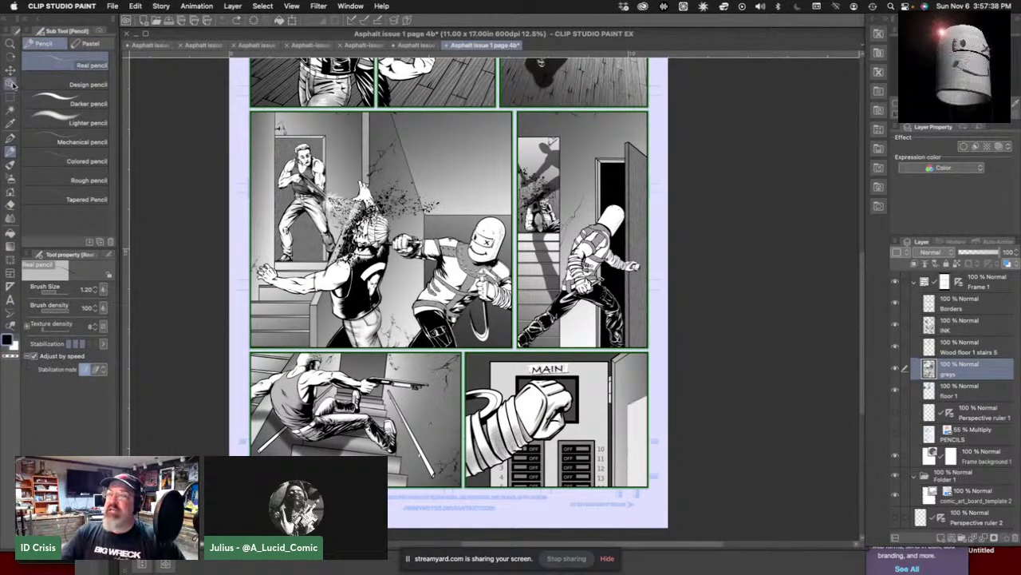
{"action": "left_click", "coordinate": [10, 46]}
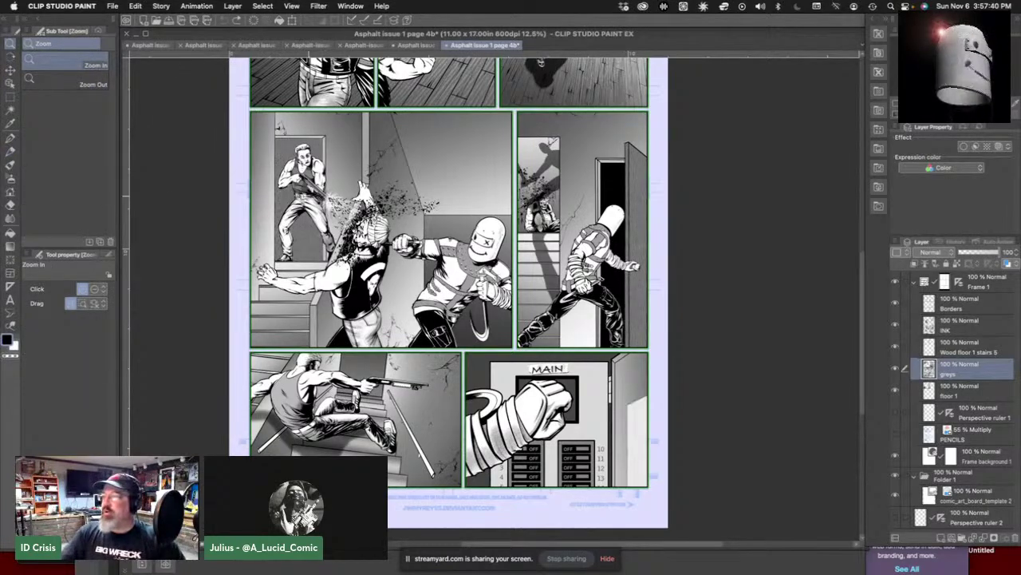
{"action": "left_click", "coordinate": [295, 197]}
{"action": "left_click_drag", "start_coordinate": [313, 194], "coordinate": [399, 193]}
{"action": "scroll", "coordinate": [444, 268], "scroll_direction": "right", "scroll_amount": 10}
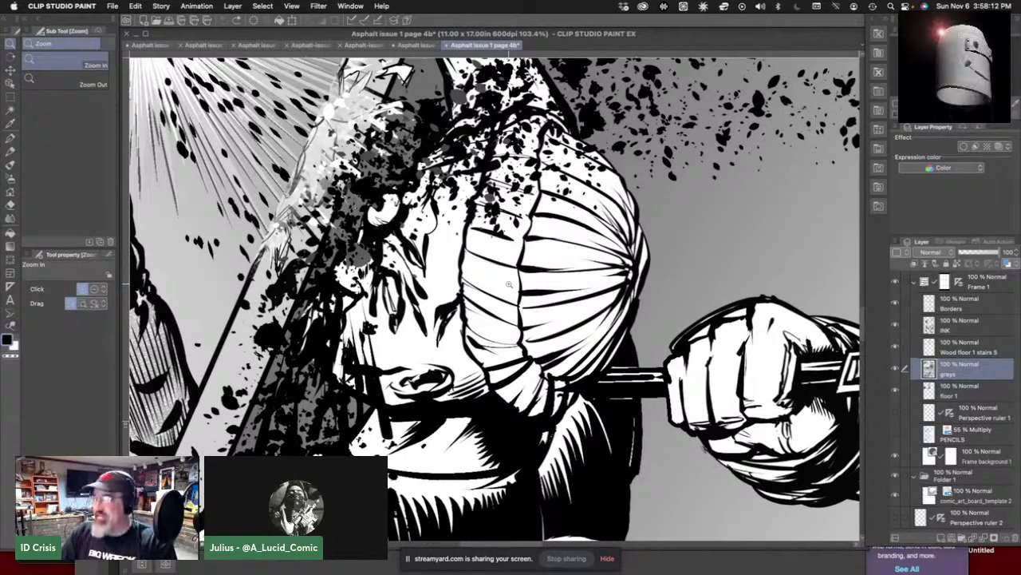
{"action": "scroll", "coordinate": [495, 299], "scroll_direction": "down", "scroll_amount": 4}
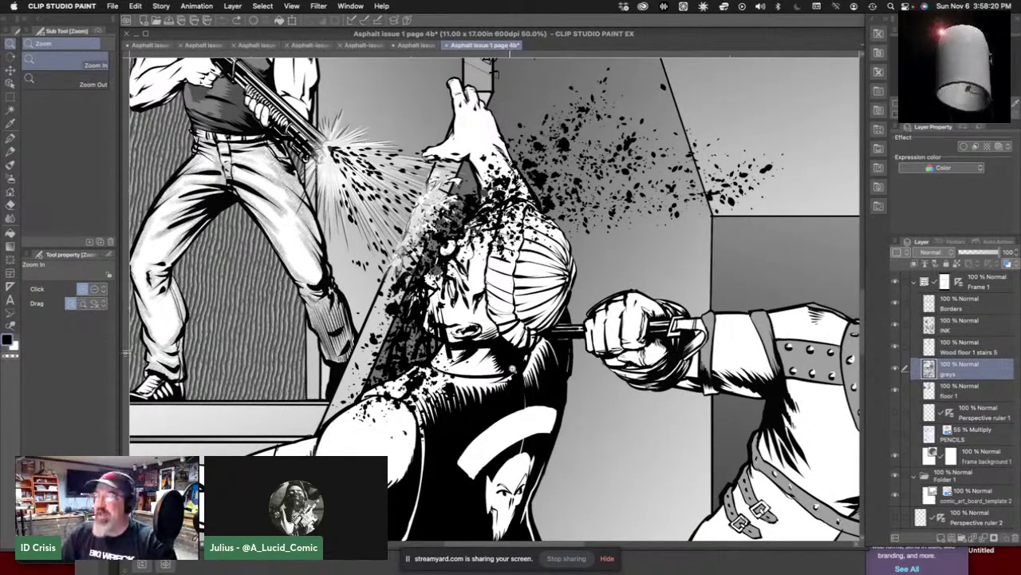
{"action": "scroll", "coordinate": [551, 453], "scroll_direction": "down", "scroll_amount": 2}
{"action": "scroll", "coordinate": [495, 295], "scroll_direction": "down", "scroll_amount": 4}
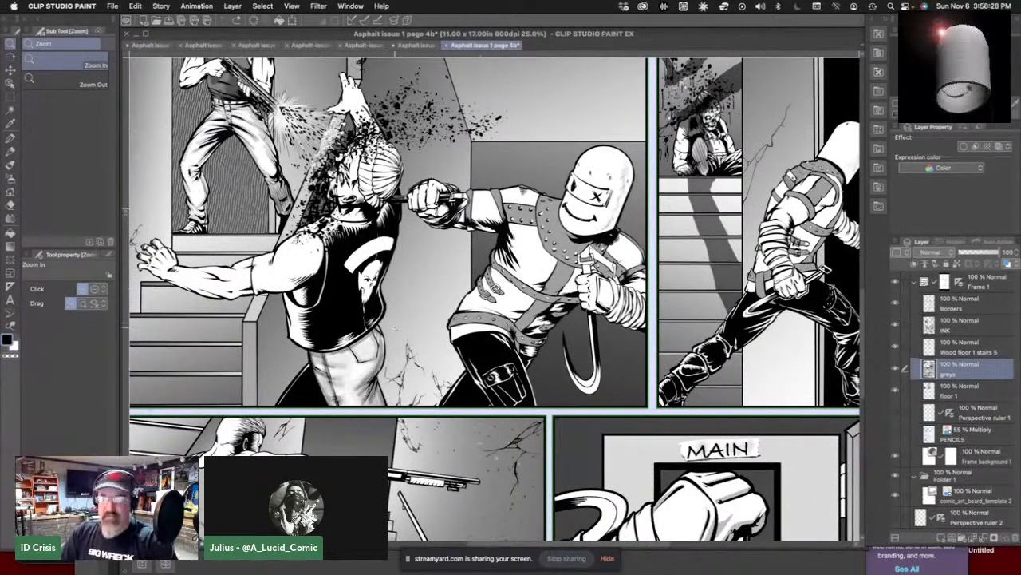
{"action": "scroll", "coordinate": [399, 335], "scroll_direction": "down", "scroll_amount": 1}
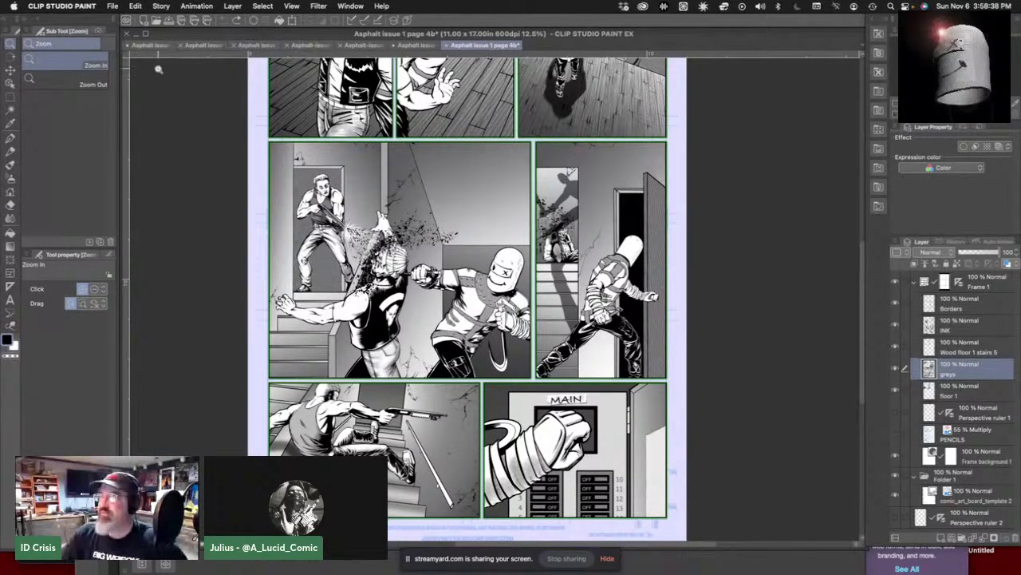
- Open the file Asphalt issue 1 page 5.clip from the Issue 1 PAGES folder
{"action": "left_click", "coordinate": [114, 6]}
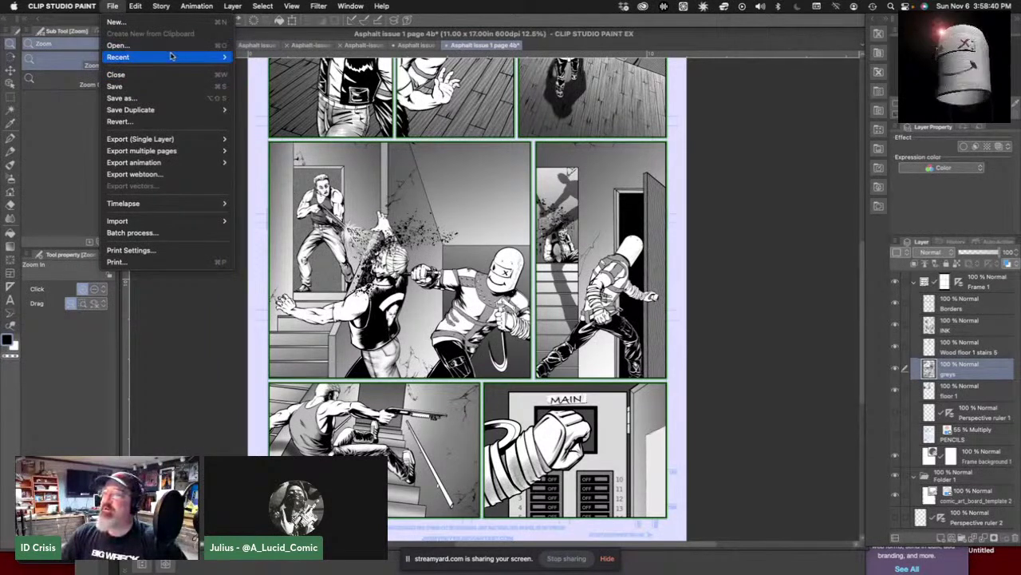
{"action": "mouse_move", "coordinate": [221, 58]}
{"action": "left_click", "coordinate": [113, 7]}
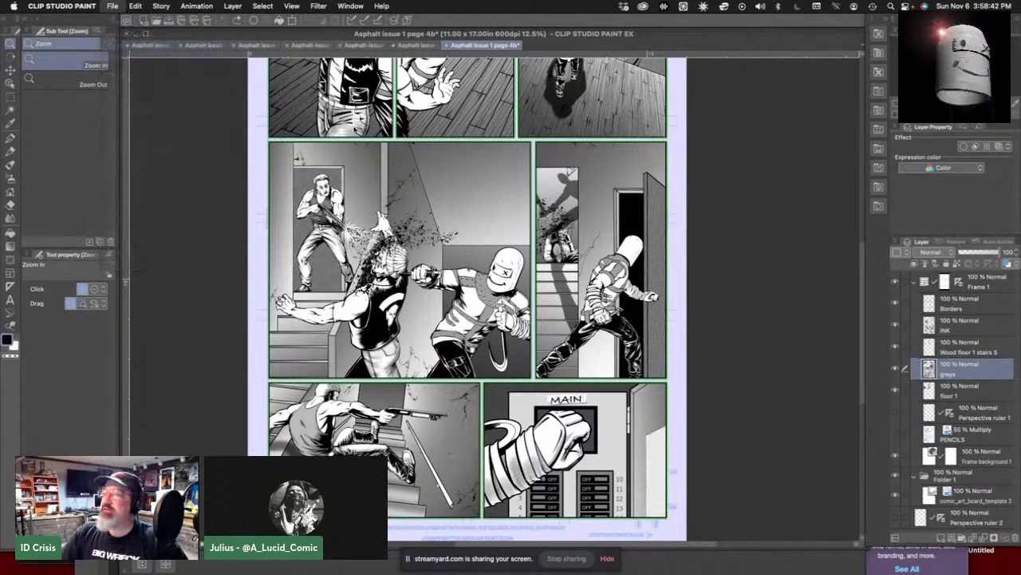
{"action": "key", "text": "super+o"}
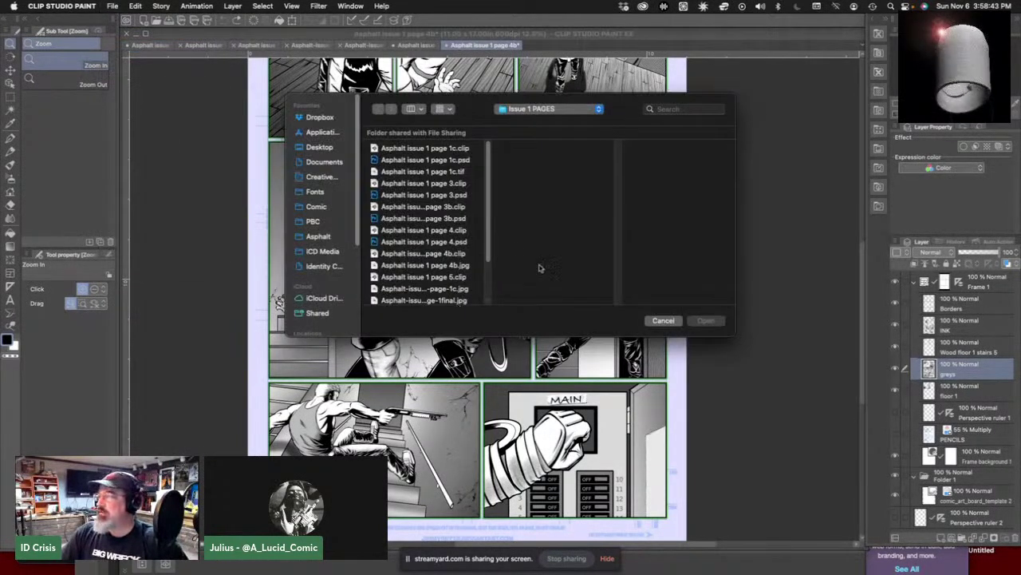
{"action": "left_click", "coordinate": [444, 278]}
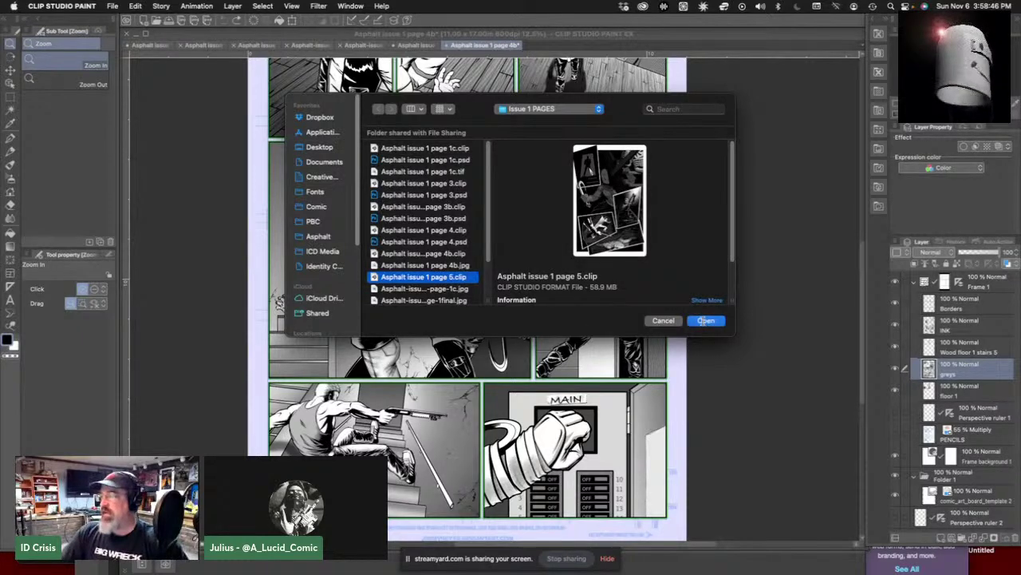
{"action": "left_click", "coordinate": [706, 320]}
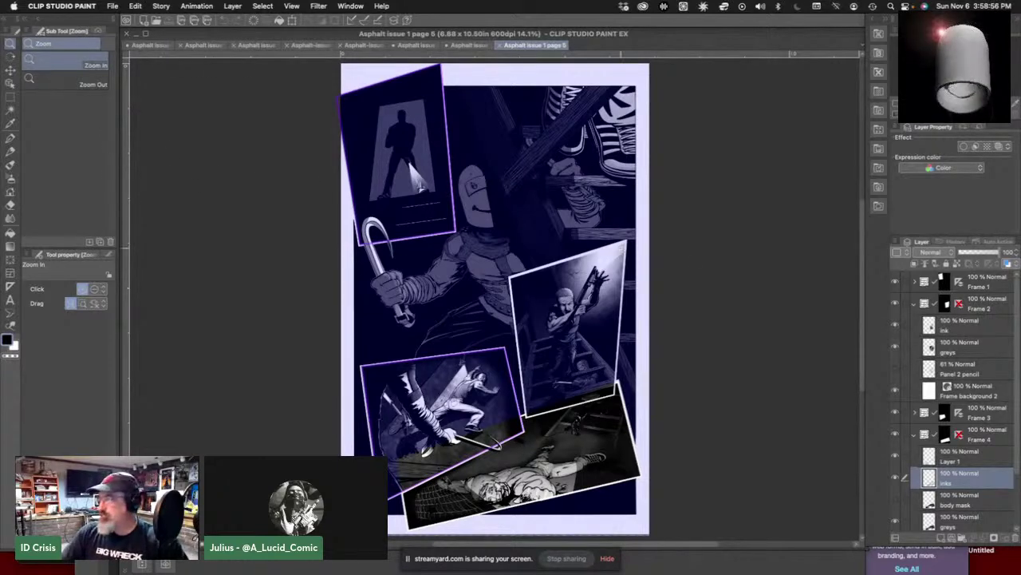
- Expand the Frame 1 folder of page 5 and hide and reshow it to check the silhouette panel
{"action": "left_click_drag", "start_coordinate": [716, 251], "coordinate": [611, 245]}
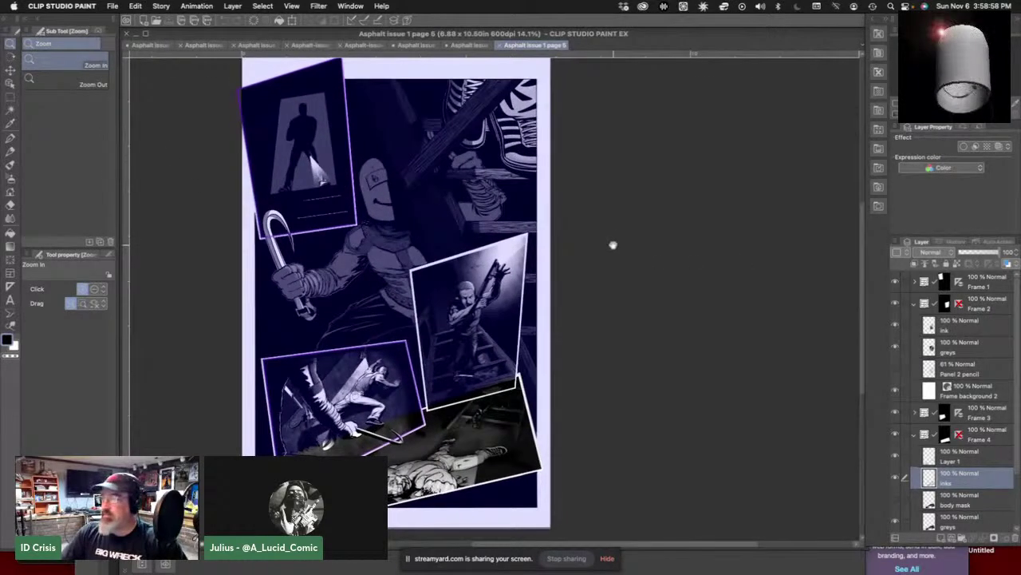
{"action": "left_click", "coordinate": [894, 282]}
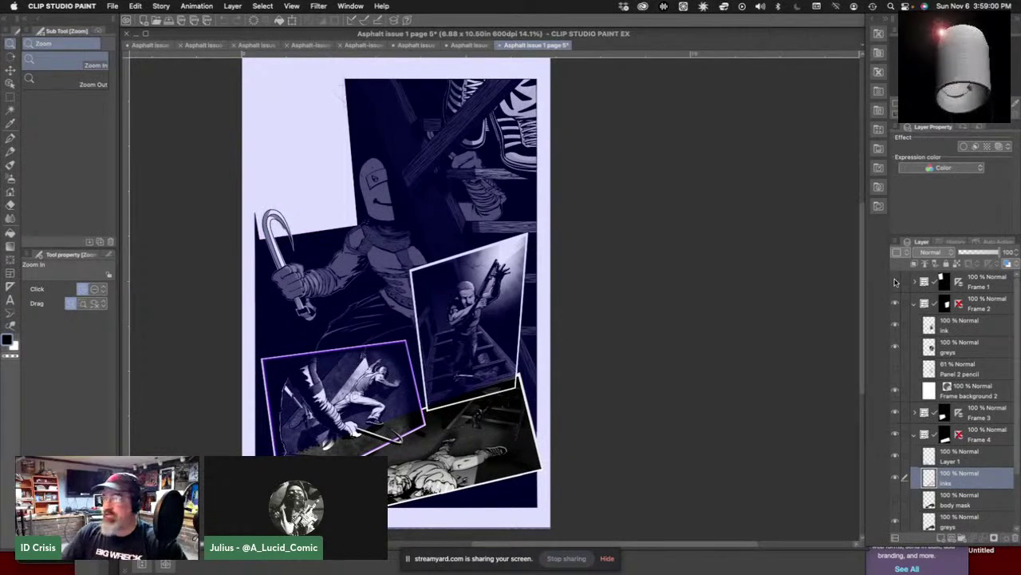
{"action": "left_click", "coordinate": [894, 282]}
{"action": "left_click", "coordinate": [915, 282]}
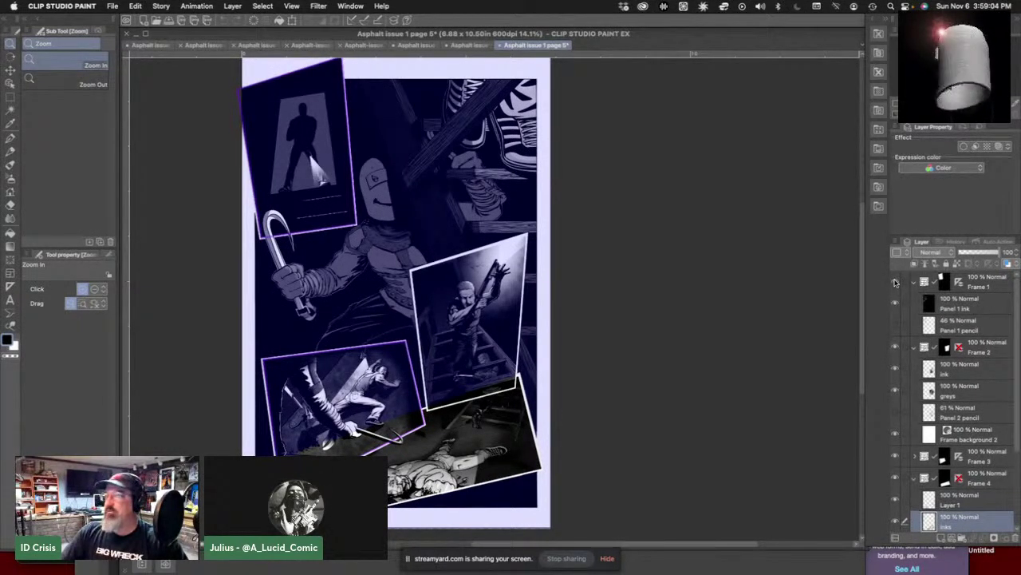
{"action": "left_click", "coordinate": [895, 282]}
{"action": "left_click", "coordinate": [894, 282]}
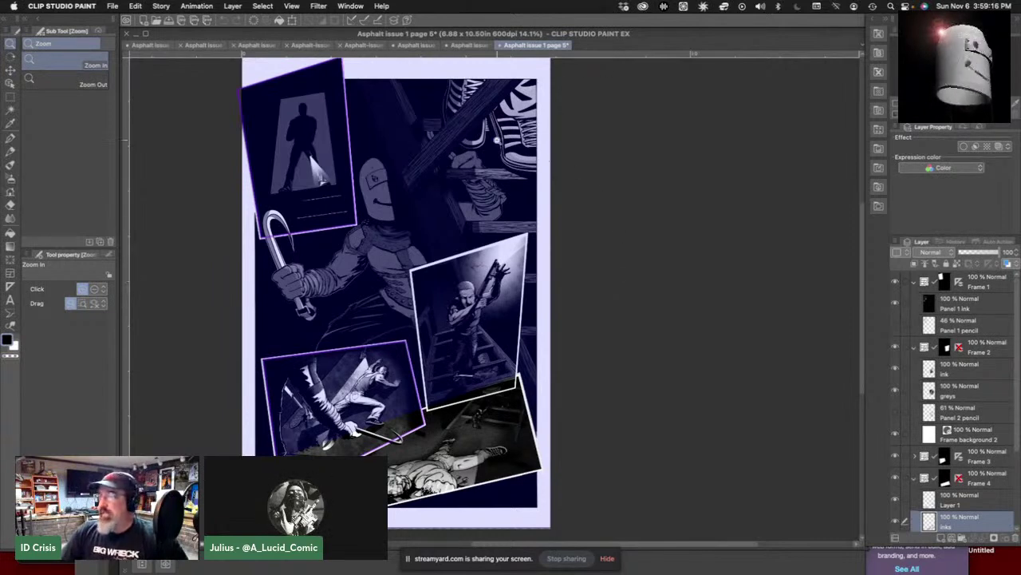
- Go back to page 4b, view the whole page and its middle panels, and return to page 5
{"action": "left_click", "coordinate": [466, 45]}
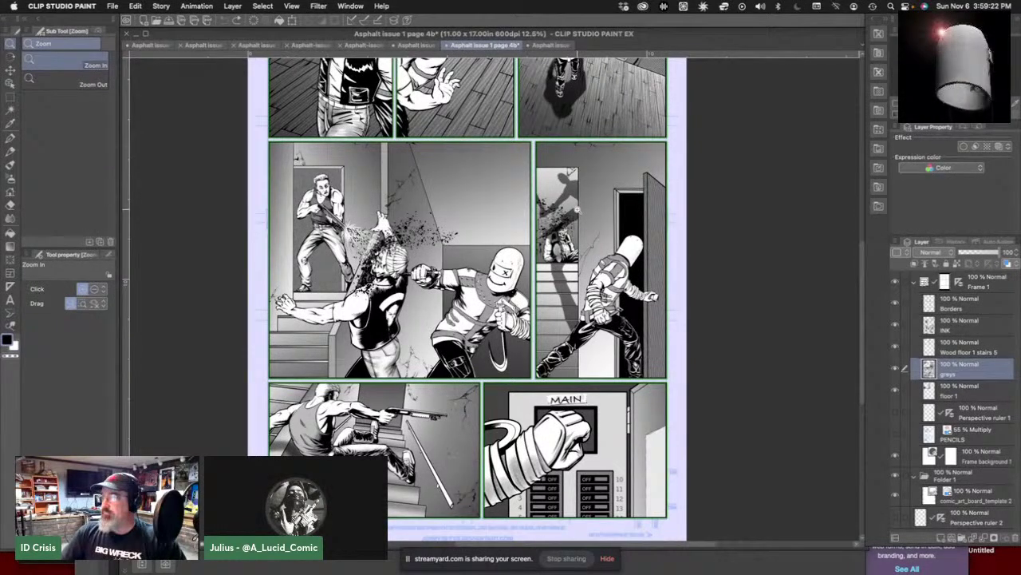
{"action": "key", "text": "super+minus"}
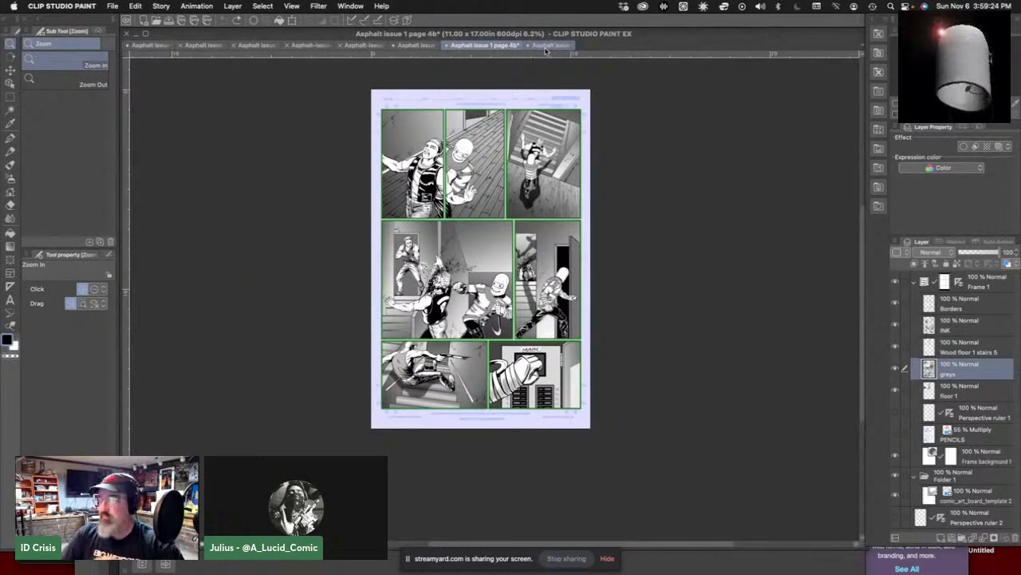
{"action": "key", "text": "super+plus"}
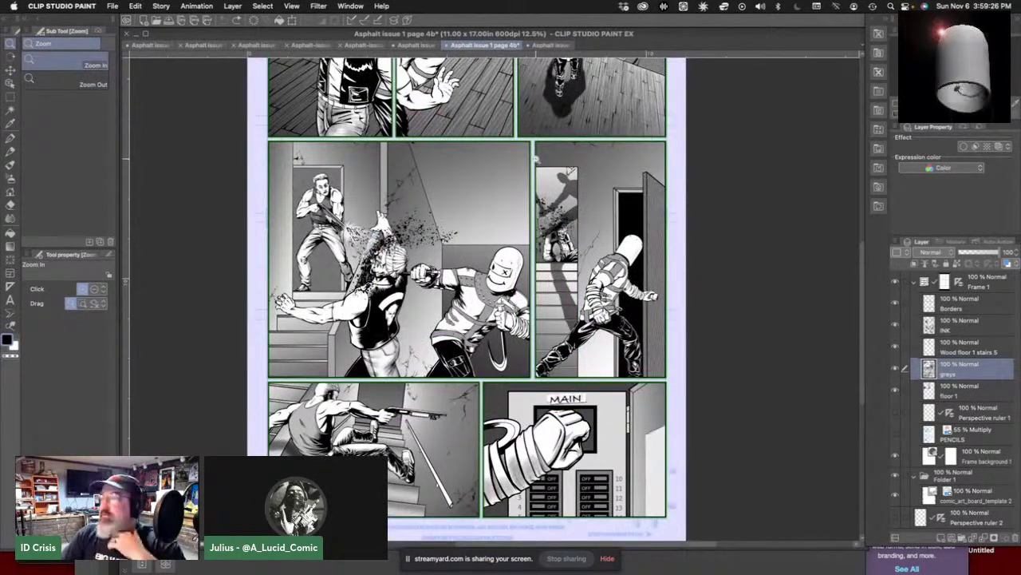
{"action": "left_click", "coordinate": [541, 45]}
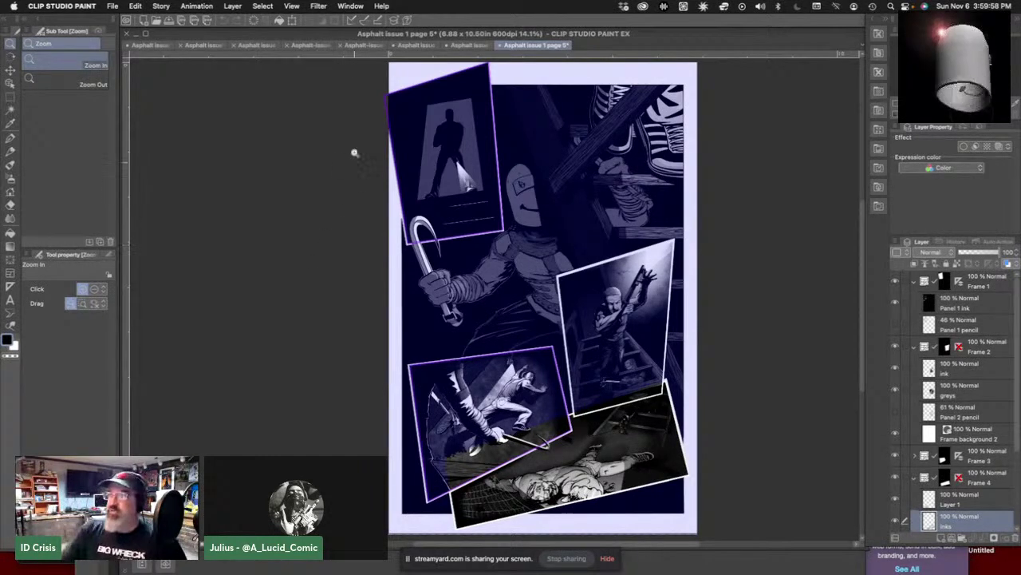
- Look through the other open pages from page 1c through 1b and 3b to 4b, ending on page 5
{"action": "left_click", "coordinate": [205, 45]}
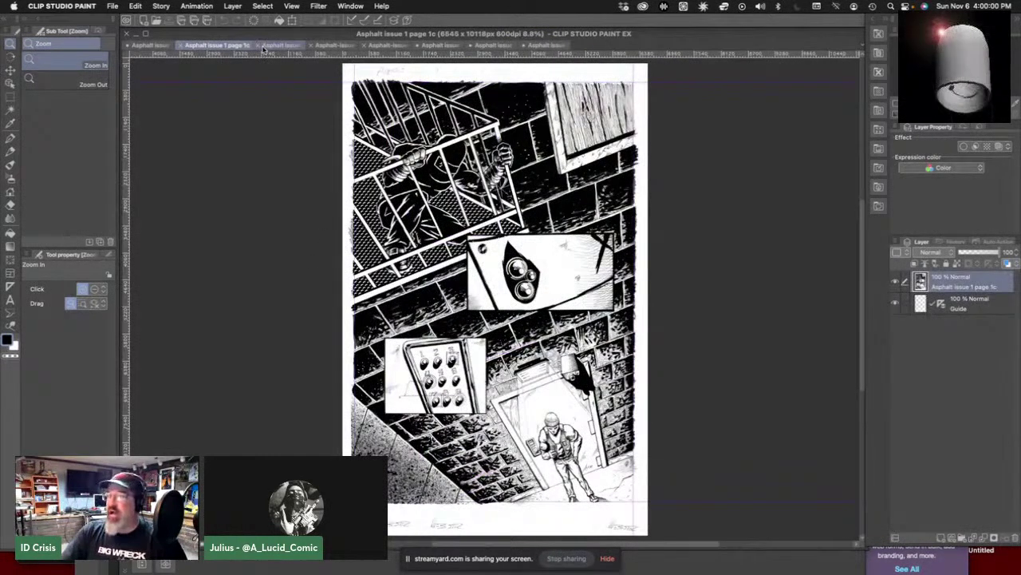
{"action": "left_click", "coordinate": [276, 45]}
{"action": "left_click", "coordinate": [355, 46]}
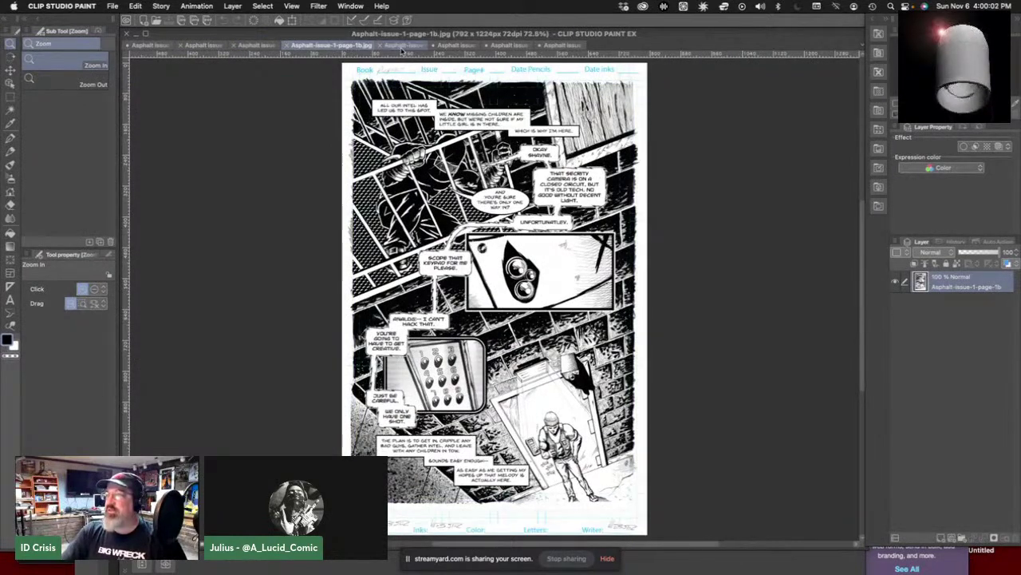
{"action": "left_click", "coordinate": [399, 46]}
{"action": "left_click", "coordinate": [445, 46]}
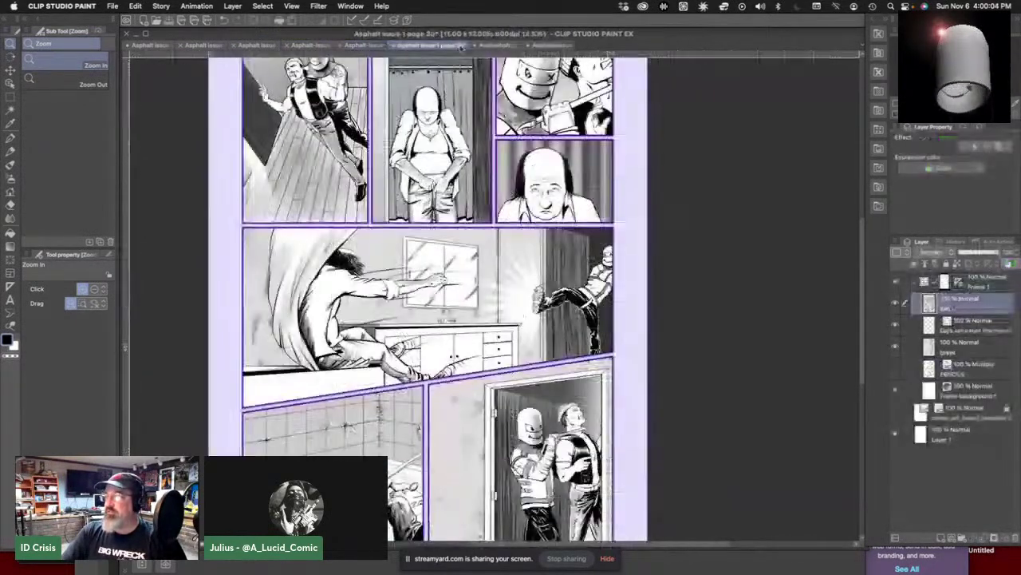
{"action": "left_click", "coordinate": [505, 48]}
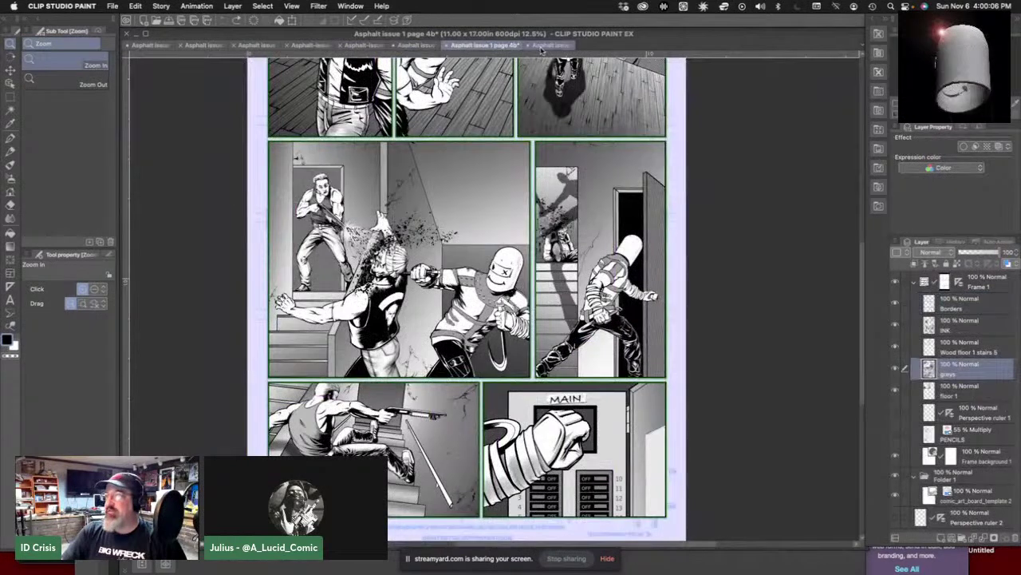
{"action": "left_click", "coordinate": [546, 46]}
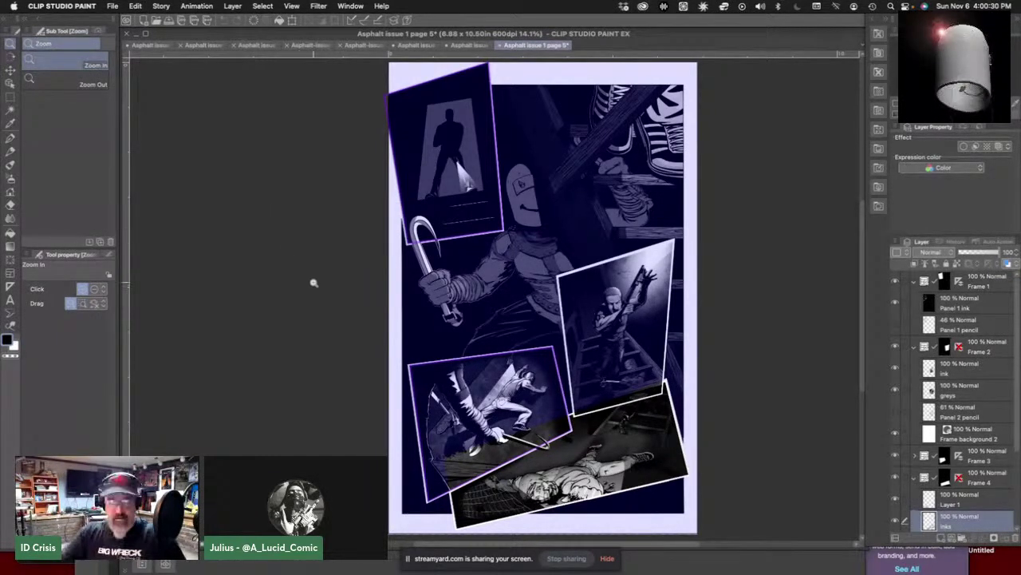
- Examine the fallen man panel on page 5 up close, including the rats and floor texture beside the ladder
{"action": "left_click", "coordinate": [514, 414]}
{"action": "left_click_drag", "start_coordinate": [514, 414], "coordinate": [684, 308]}
{"action": "left_click_drag", "start_coordinate": [571, 422], "coordinate": [576, 337]}
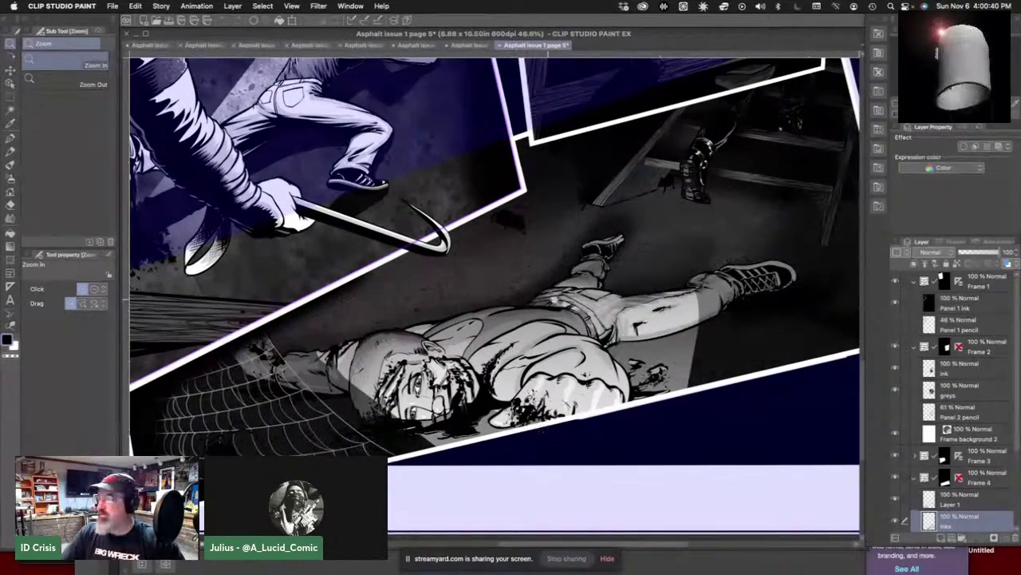
{"action": "left_click_drag", "start_coordinate": [549, 345], "coordinate": [687, 309]}
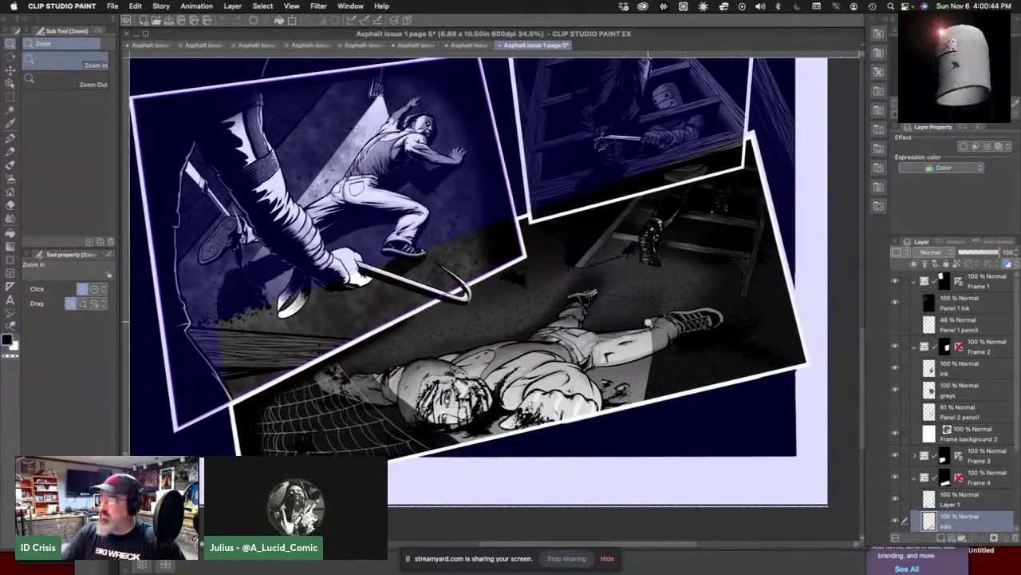
{"action": "left_click_drag", "start_coordinate": [561, 292], "coordinate": [606, 301]}
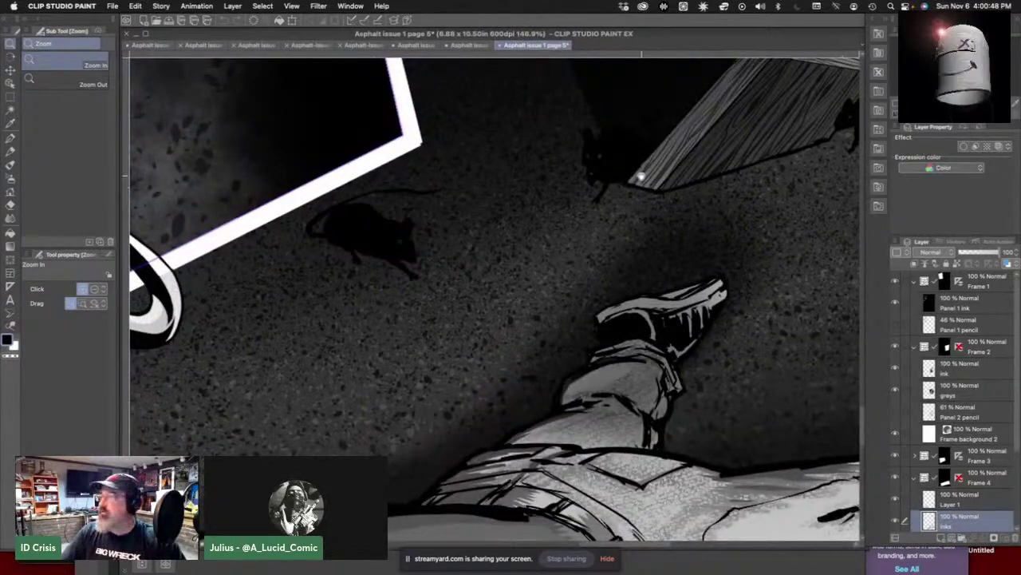
{"action": "left_click_drag", "start_coordinate": [642, 176], "coordinate": [529, 316]}
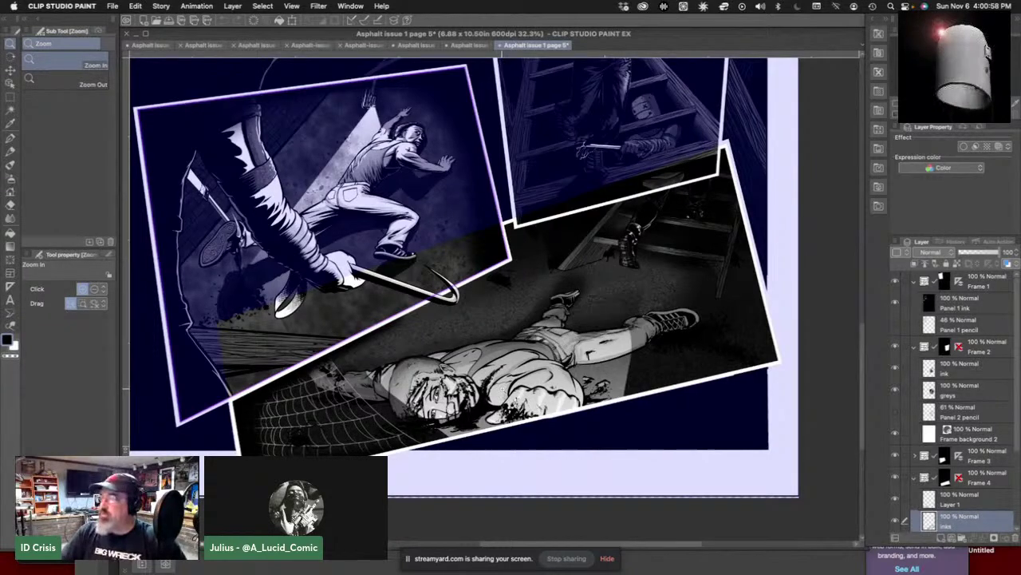
- Examine how the hook, ladder and fallen man panels overlap on the lower half of page 5
{"action": "scroll", "coordinate": [463, 271], "scroll_direction": "down", "scroll_amount": 4}
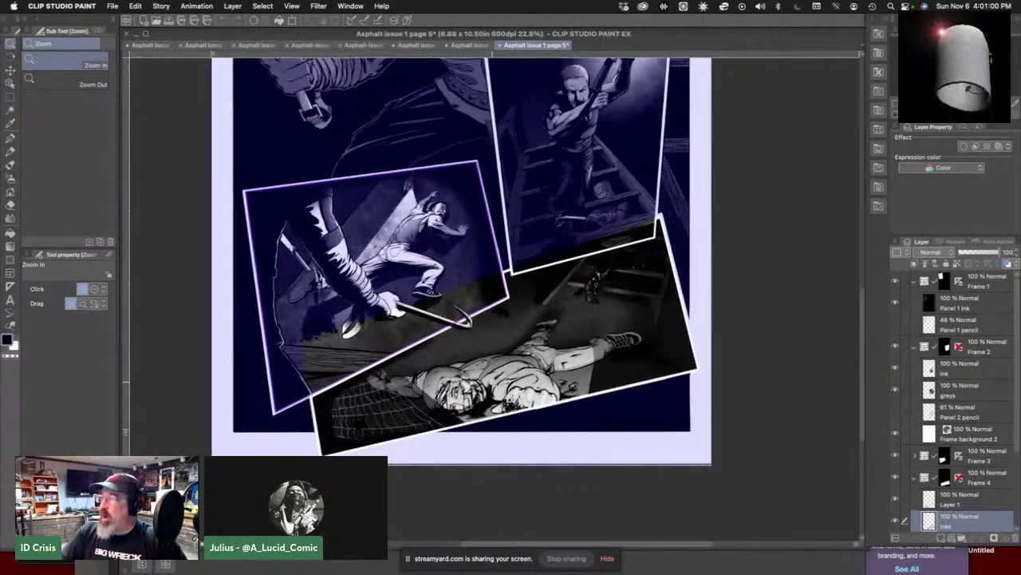
{"action": "scroll", "coordinate": [493, 381], "scroll_direction": "up", "scroll_amount": 1}
{"action": "scroll", "coordinate": [534, 335], "scroll_direction": "up", "scroll_amount": 1}
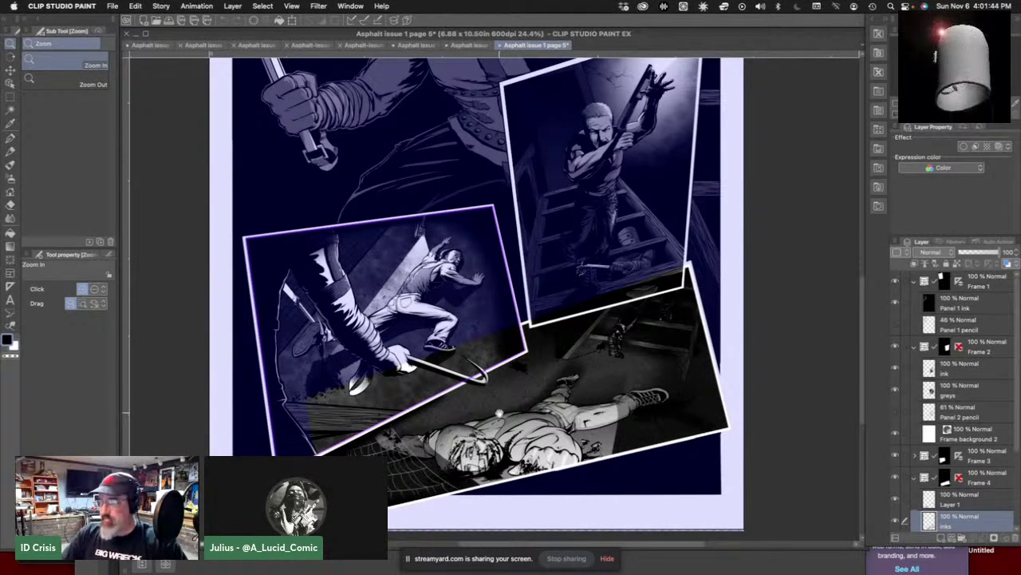
{"action": "left_click_drag", "start_coordinate": [503, 411], "coordinate": [488, 382]}
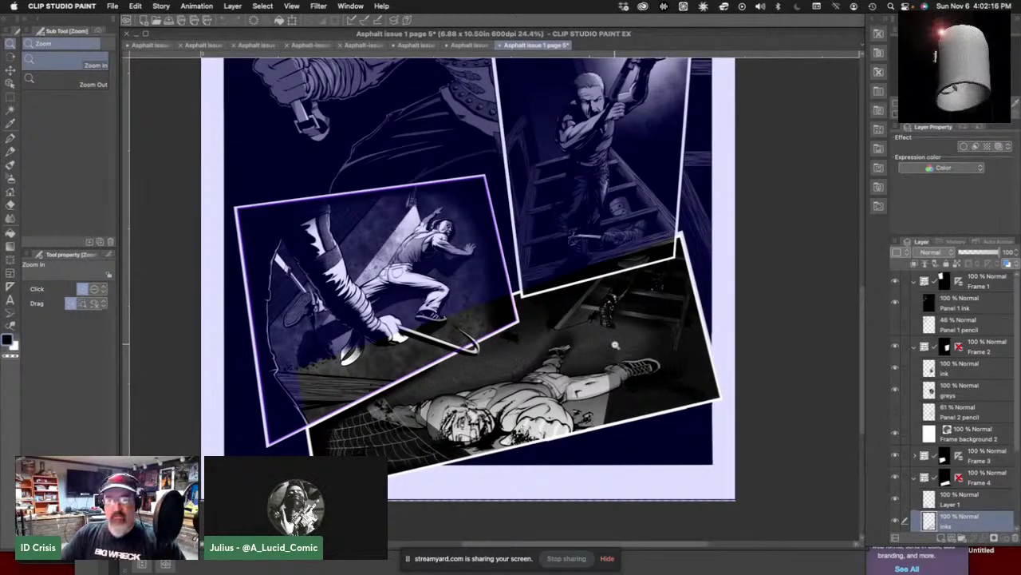
{"action": "scroll", "coordinate": [620, 343], "scroll_direction": "up", "scroll_amount": 2}
{"action": "scroll", "coordinate": [620, 343], "scroll_direction": "down", "scroll_amount": 1}
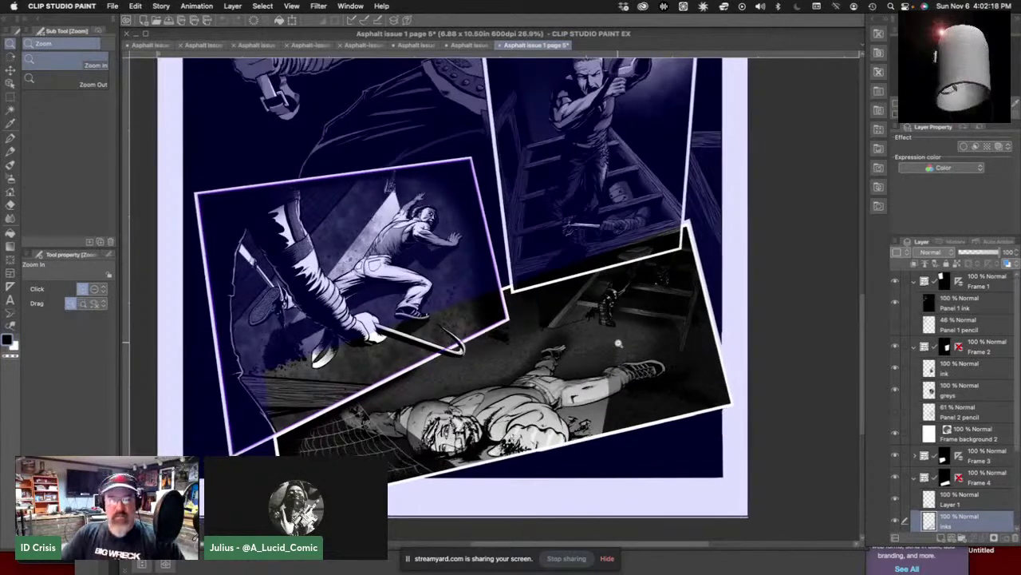
{"action": "scroll", "coordinate": [599, 311], "scroll_direction": "down", "scroll_amount": 1}
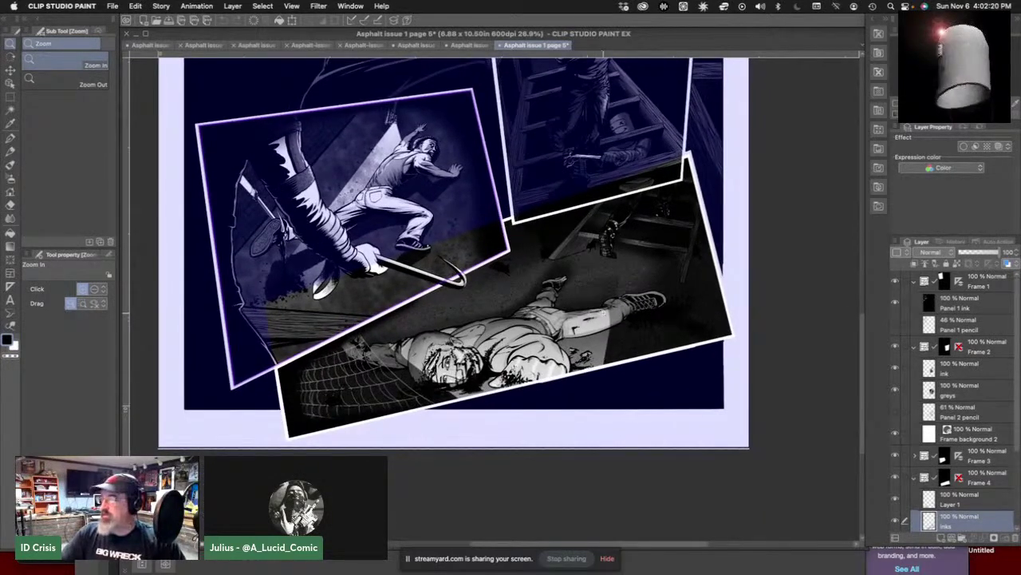
- Inspect the fallen man's bloodied face, fist and the cobweb beside him up close
{"action": "scroll", "coordinate": [600, 311], "scroll_direction": "up", "scroll_amount": 3}
{"action": "scroll", "coordinate": [600, 311], "scroll_direction": "up", "scroll_amount": 1}
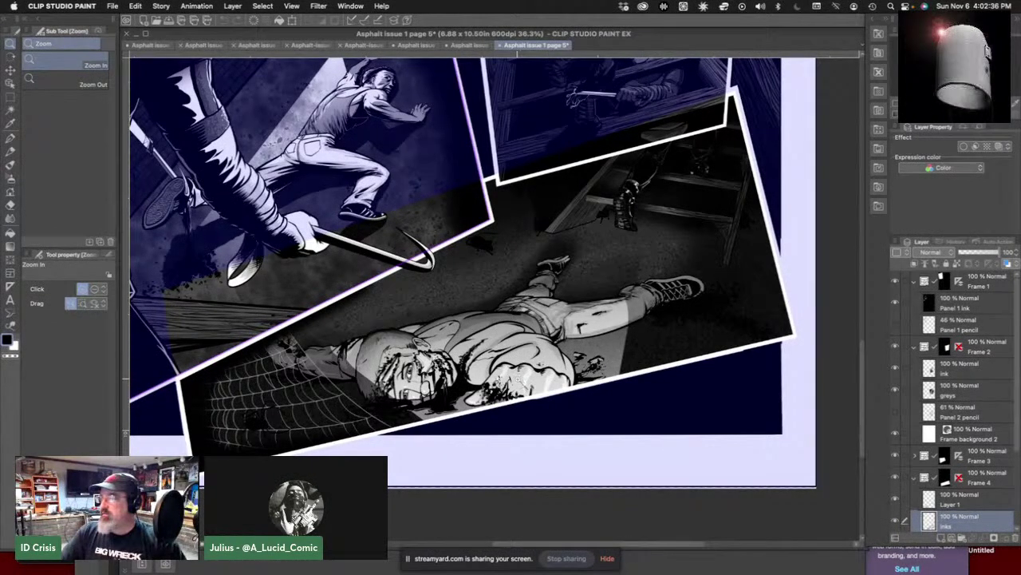
{"action": "left_click_drag", "start_coordinate": [517, 375], "coordinate": [543, 369]}
{"action": "left_click_drag", "start_coordinate": [345, 380], "coordinate": [529, 367]}
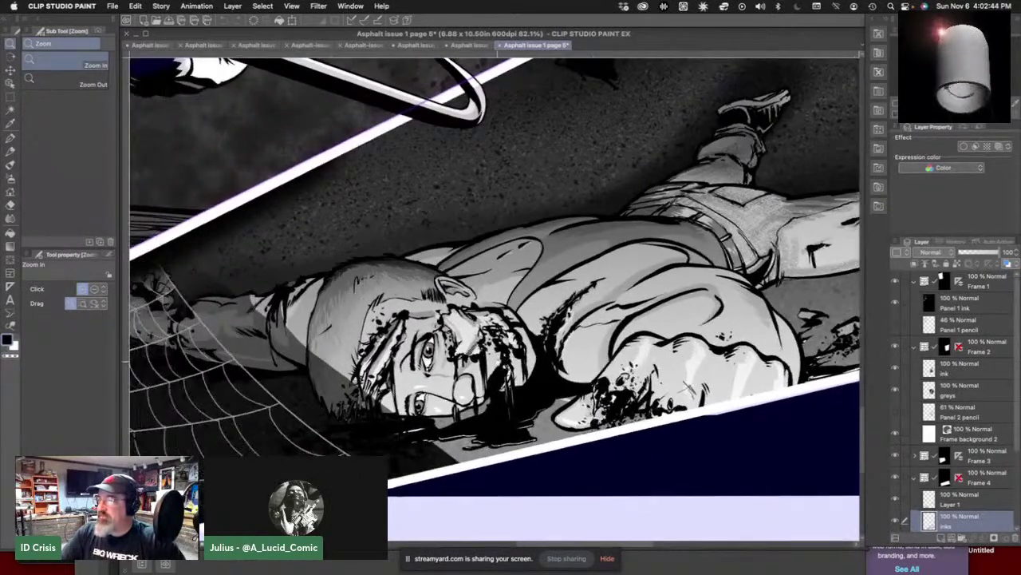
- Examine the fallen man panel and its overlap with the hook panel on page 5, both close up and in page context
{"action": "key", "text": "super+0"}
{"action": "key", "text": "super+equal"}
{"action": "key", "text": "super+equal"}
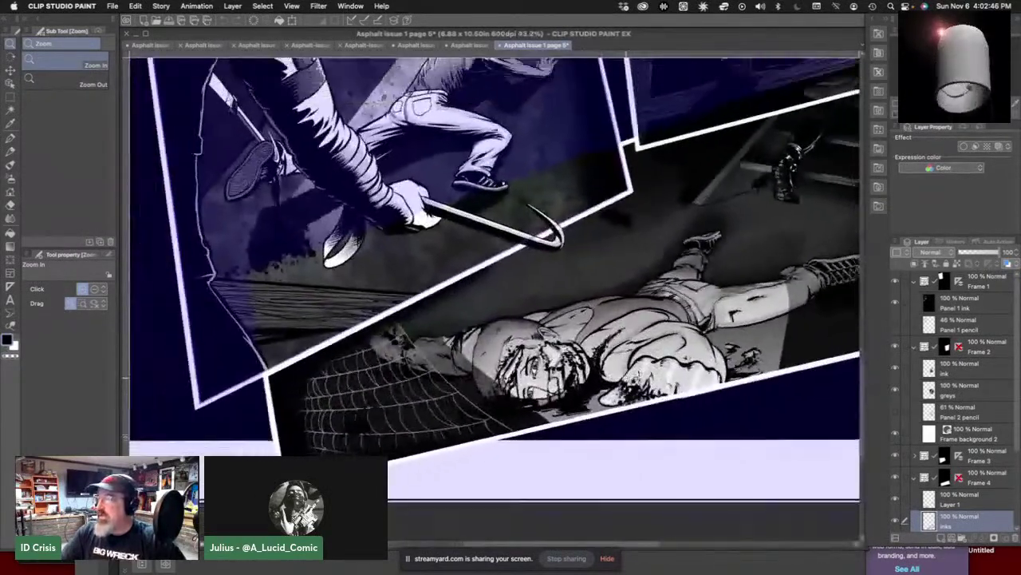
{"action": "key", "text": "super+minus"}
{"action": "key", "text": "super+minus"}
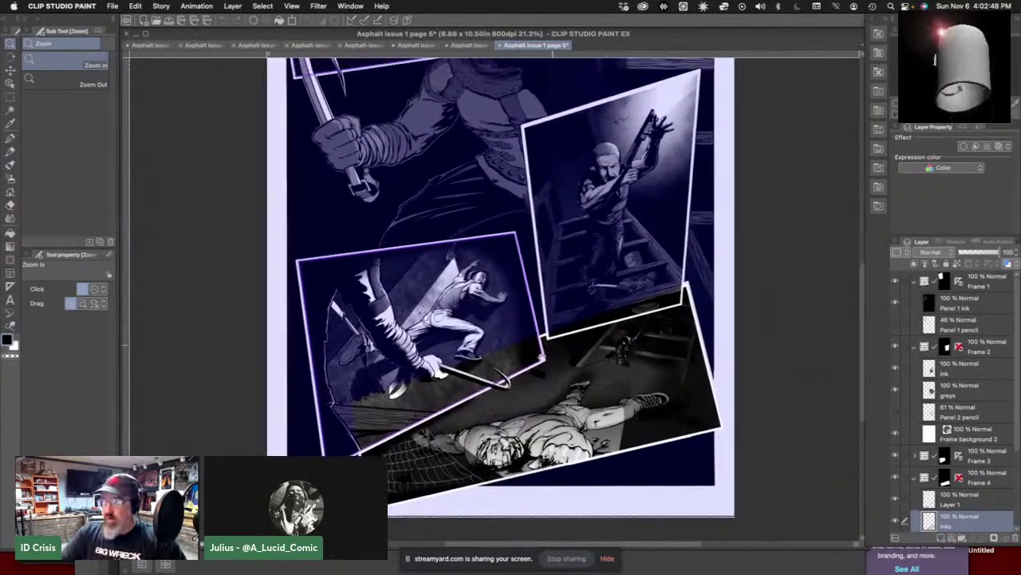
{"action": "scroll", "coordinate": [532, 372], "scroll_direction": "up", "scroll_amount": 2}
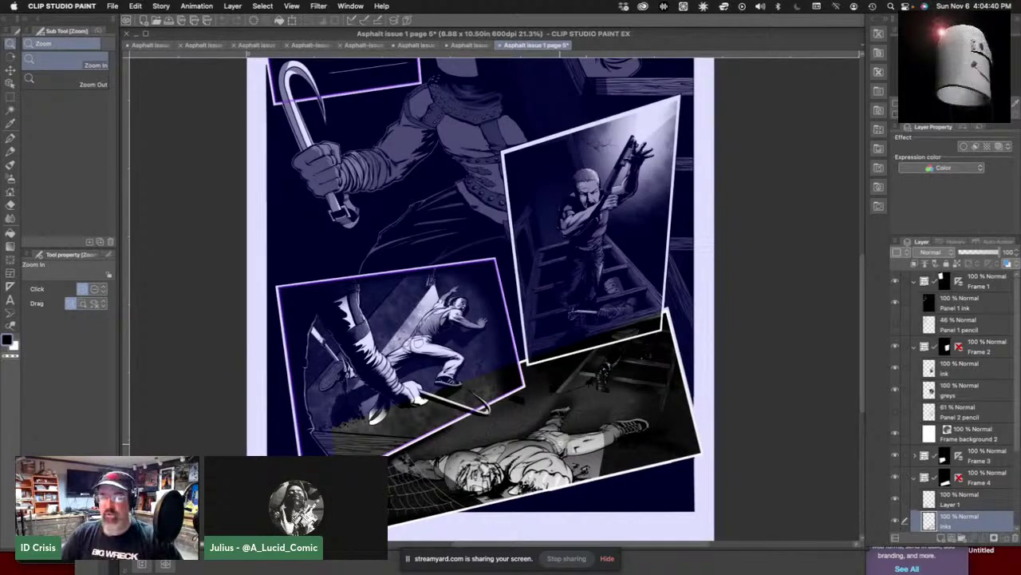
{"action": "scroll", "coordinate": [559, 447], "scroll_direction": "up", "scroll_amount": 5}
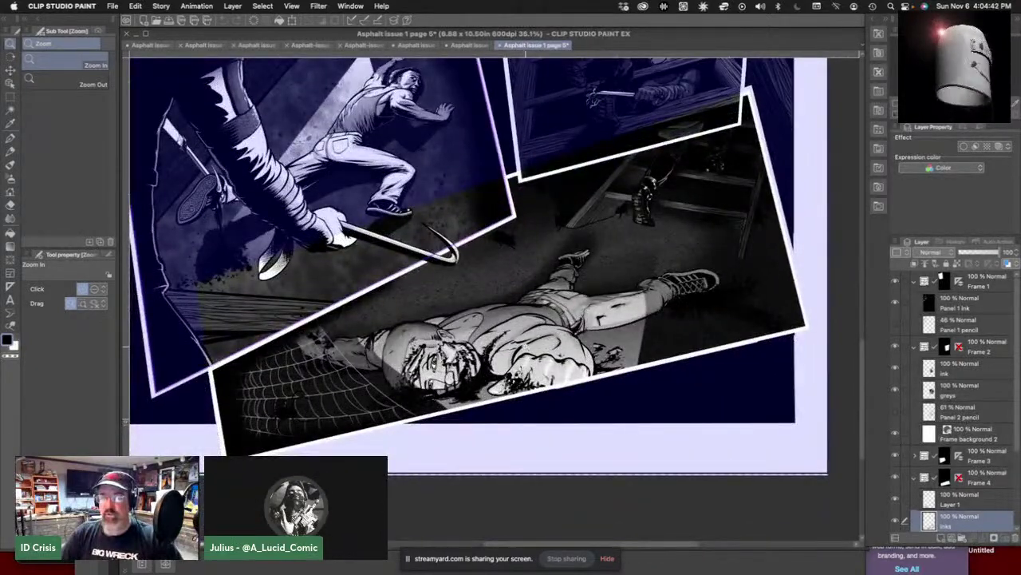
{"action": "scroll", "coordinate": [543, 359], "scroll_direction": "up", "scroll_amount": 5}
{"action": "scroll", "coordinate": [543, 359], "scroll_direction": "down", "scroll_amount": 4}
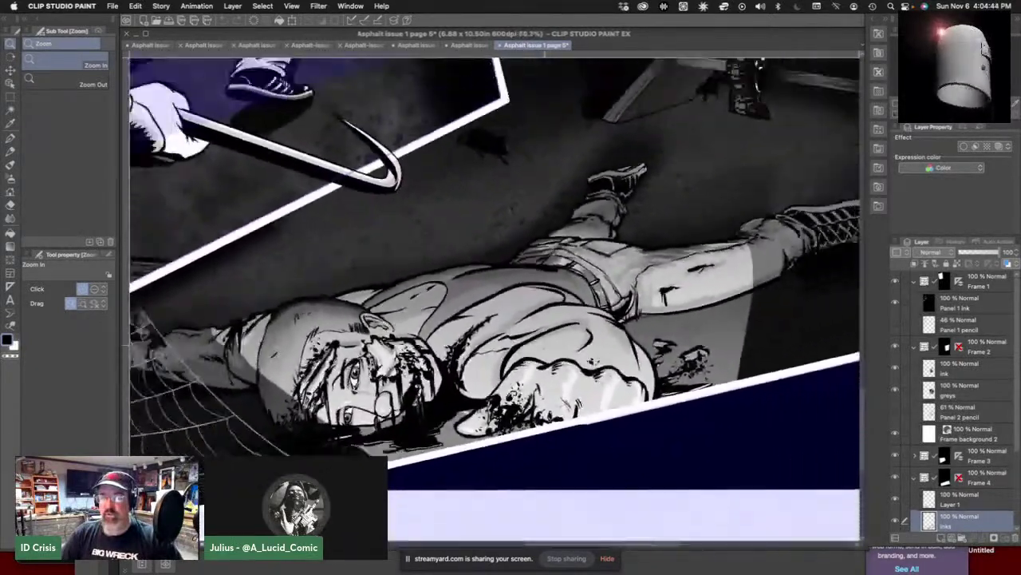
{"action": "scroll", "coordinate": [479, 255], "scroll_direction": "down", "scroll_amount": 5}
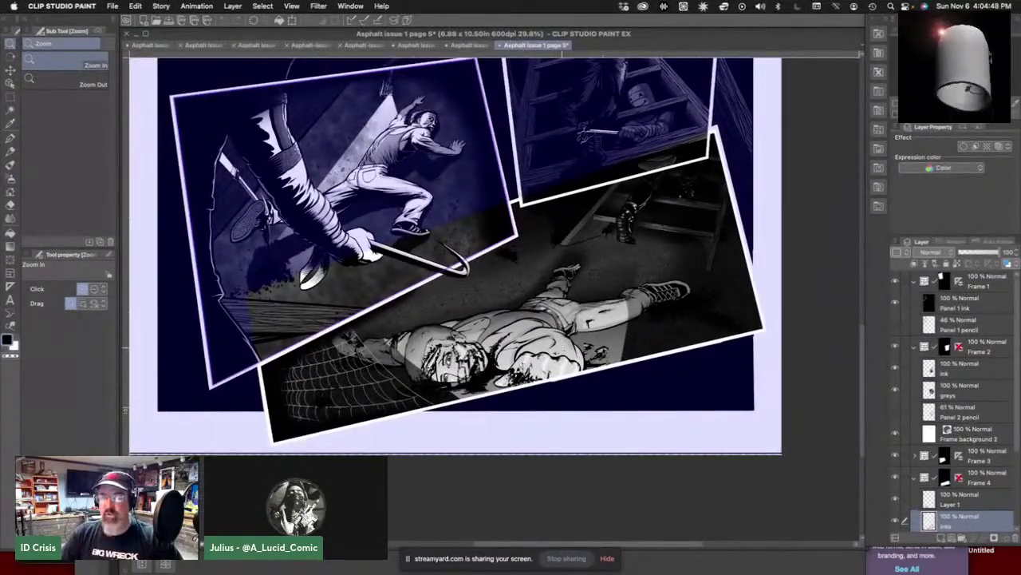
{"action": "scroll", "coordinate": [519, 337], "scroll_direction": "down", "scroll_amount": 4}
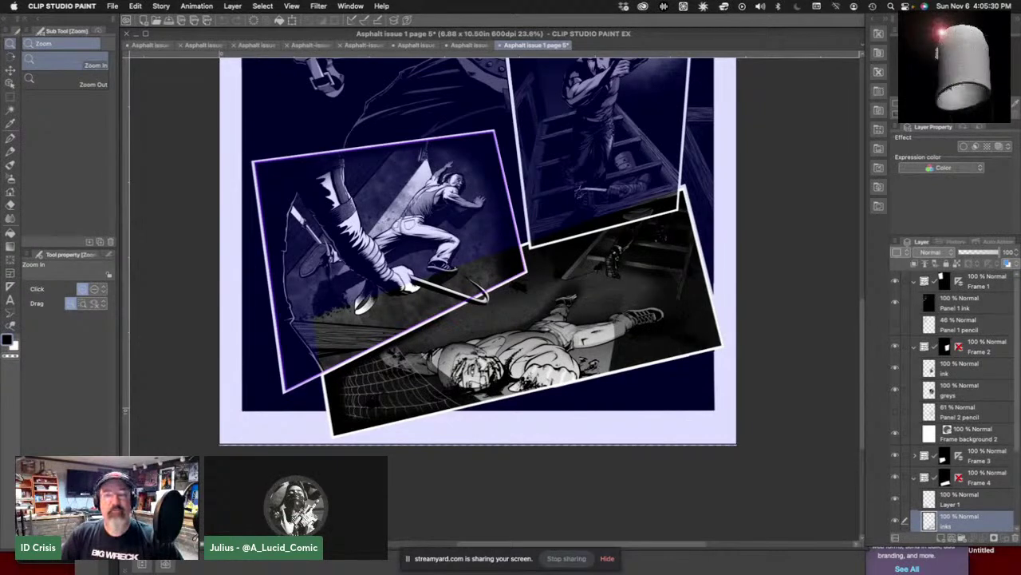
- Look at the lettered Asphalt issue 1 page 1b PDF in Acrobat Pro and return to page 5 in Clip Studio Paint
{"action": "key", "text": "super+h"}
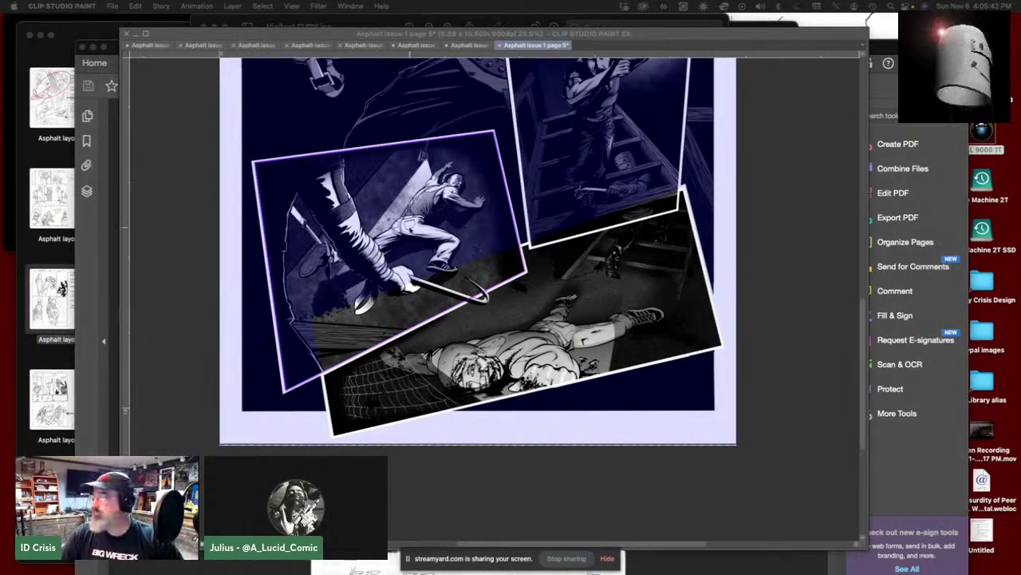
{"action": "left_click", "coordinate": [871, 71]}
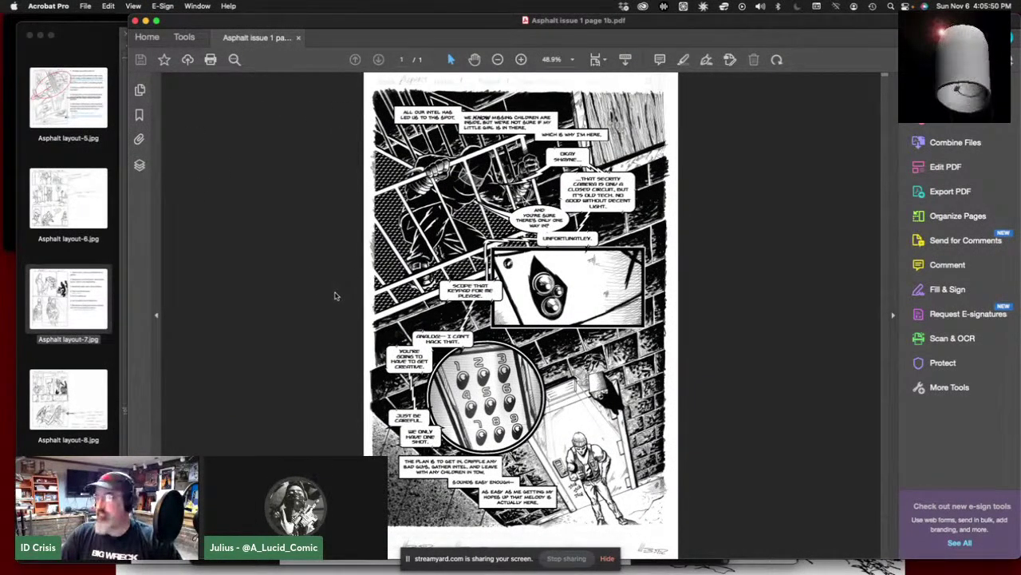
{"action": "key", "text": "super+Tab"}
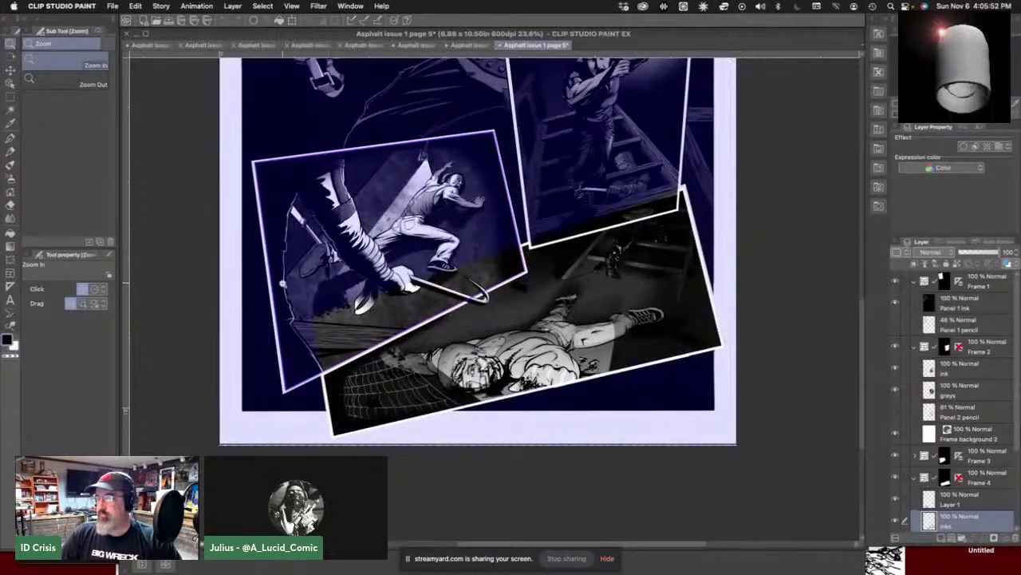
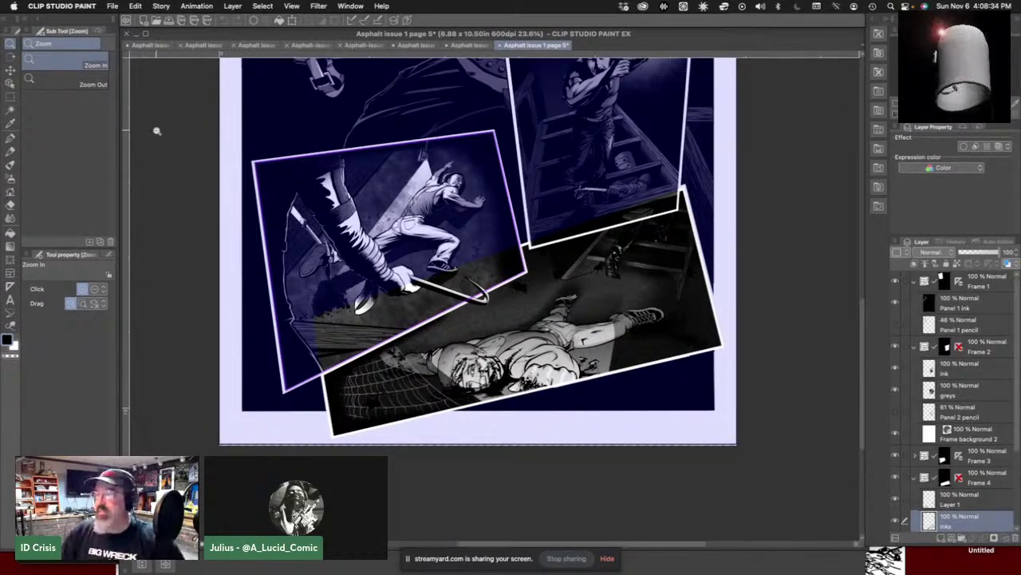
- Look over page 5 from the silhouette panel down to the fallen man, and select Layer 1 in Frame 4
{"action": "left_click", "coordinate": [9, 69]}
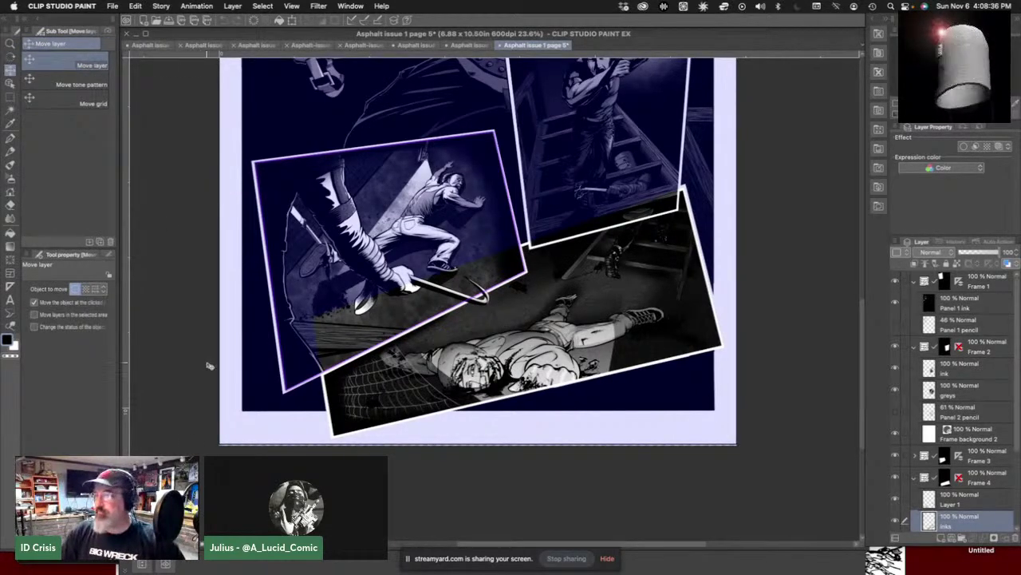
{"action": "scroll", "coordinate": [211, 365], "scroll_direction": "up", "scroll_amount": 8}
{"action": "scroll", "coordinate": [335, 312], "scroll_direction": "up", "scroll_amount": 3}
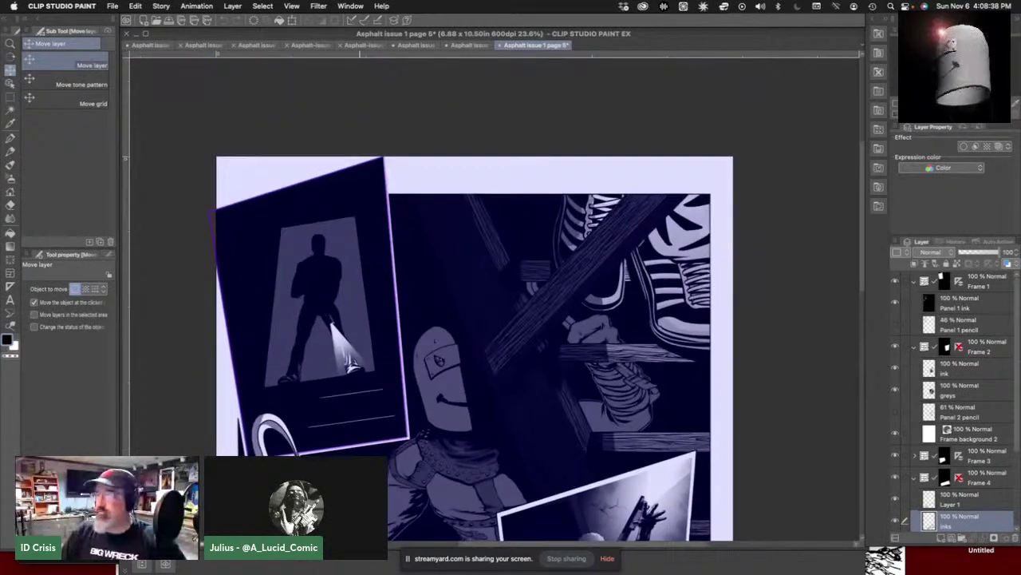
{"action": "scroll", "coordinate": [375, 239], "scroll_direction": "down", "scroll_amount": 8}
{"action": "scroll", "coordinate": [398, 207], "scroll_direction": "down", "scroll_amount": 3}
{"action": "scroll", "coordinate": [397, 207], "scroll_direction": "left", "scroll_amount": 2}
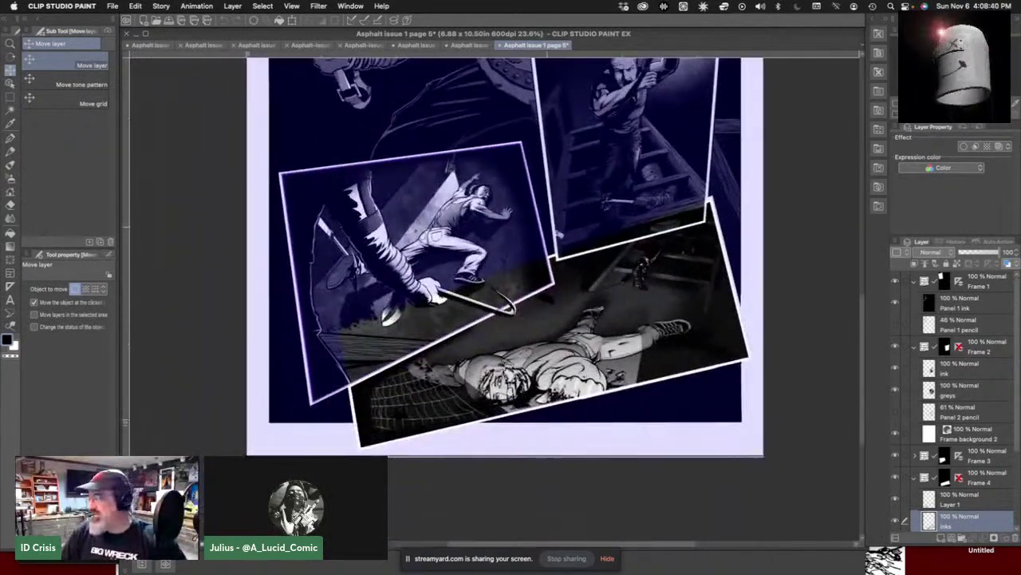
{"action": "scroll", "coordinate": [707, 344], "scroll_direction": "right", "scroll_amount": 3}
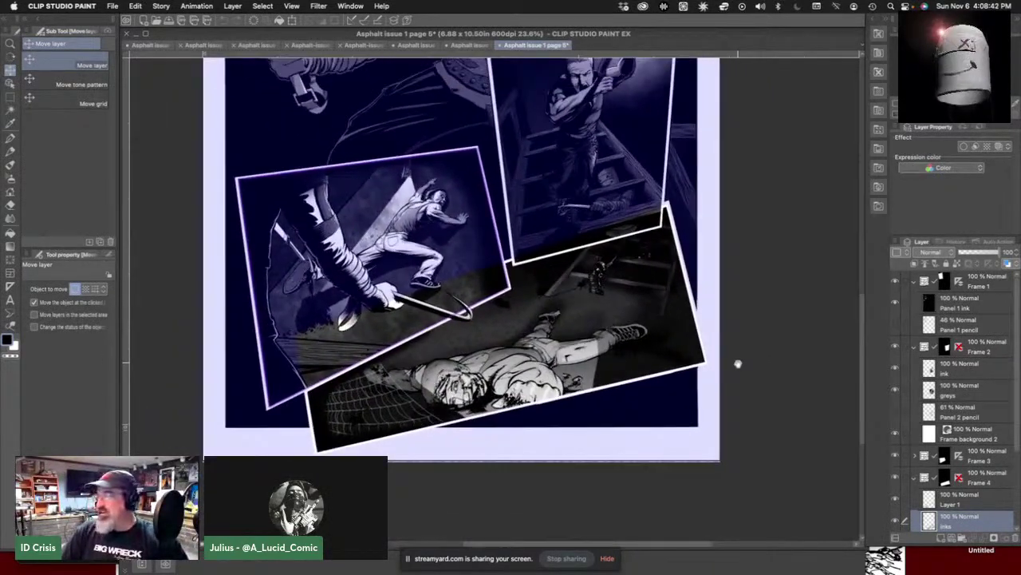
{"action": "left_click", "coordinate": [992, 504]}
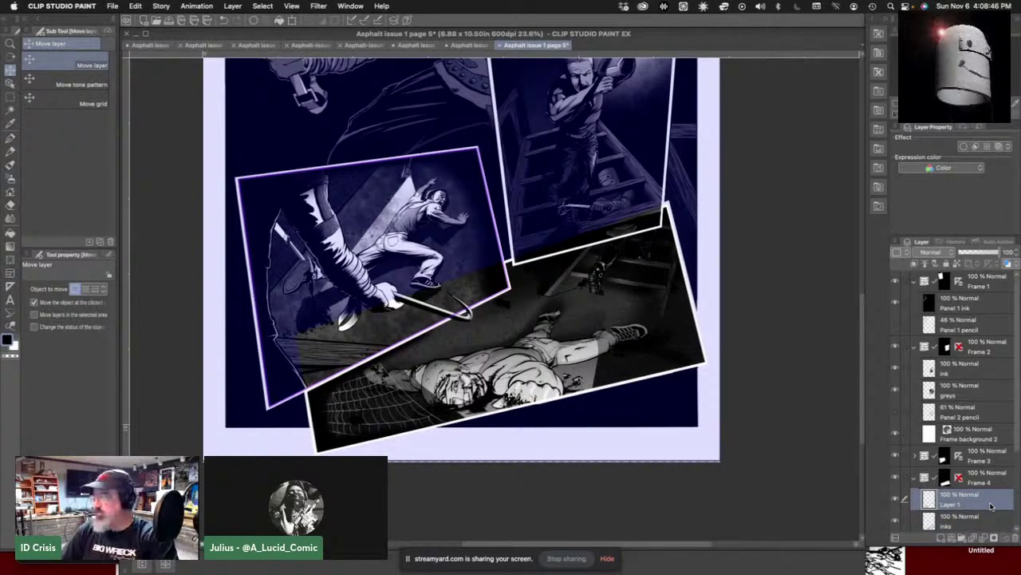
{"action": "scroll", "coordinate": [471, 248], "scroll_direction": "up", "scroll_amount": 2}
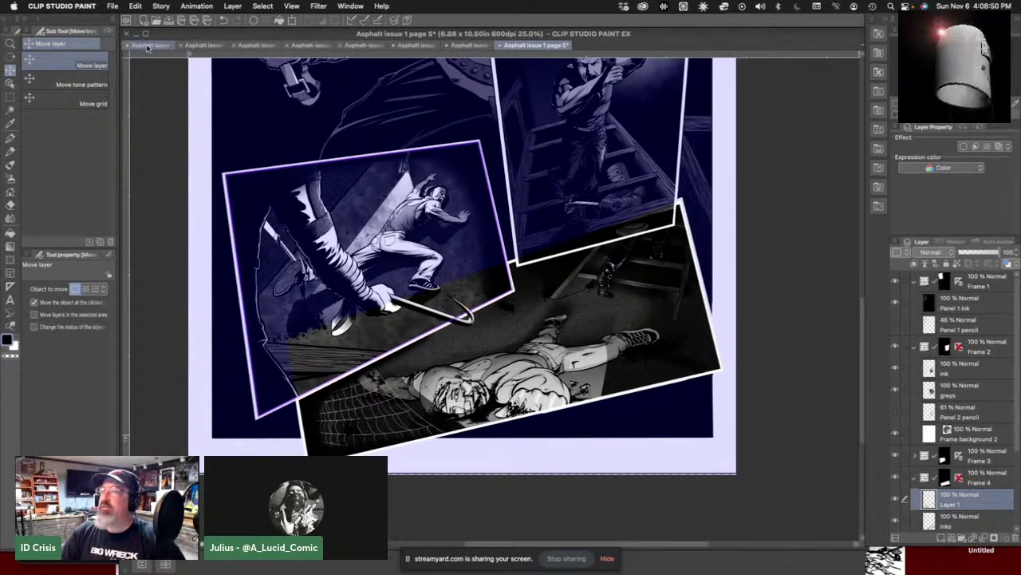
- On page 6, show the asphalt layout-6 Copy layer and hide the Blue Pencils and panel 2 layout 2 layers
{"action": "left_click", "coordinate": [173, 45]}
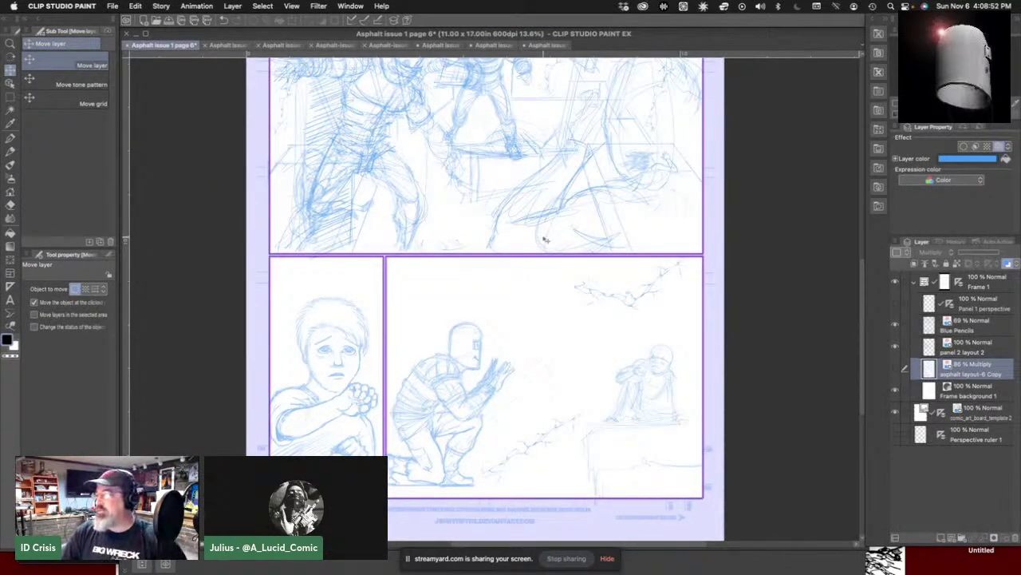
{"action": "mouse_move", "coordinate": [520, 156]}
{"action": "left_mouse_down"}
{"action": "mouse_move", "coordinate": [506, 358]}
{"action": "mouse_move", "coordinate": [488, 273]}
{"action": "left_mouse_up"}
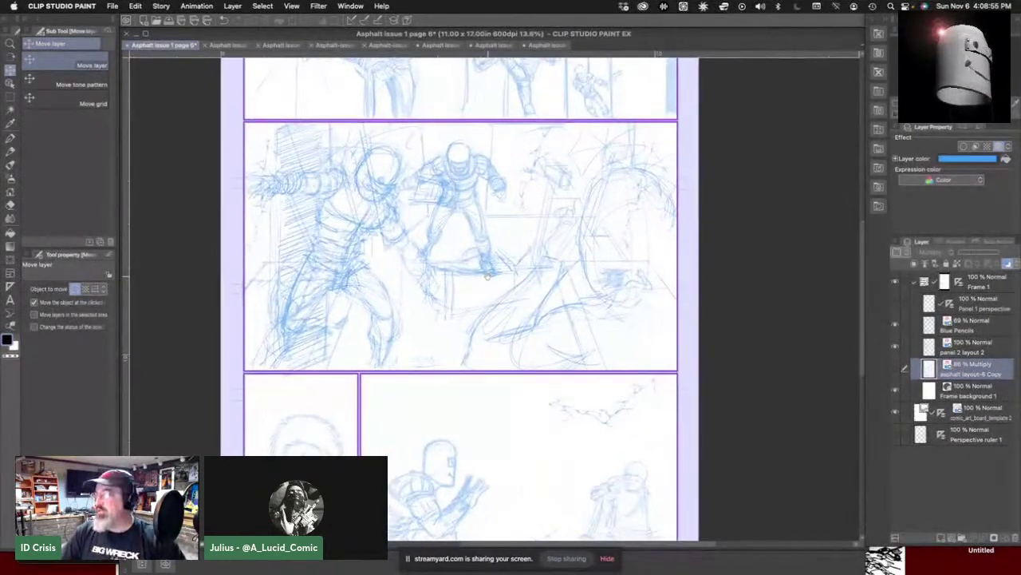
{"action": "left_click", "coordinate": [895, 327]}
{"action": "left_click", "coordinate": [895, 343]}
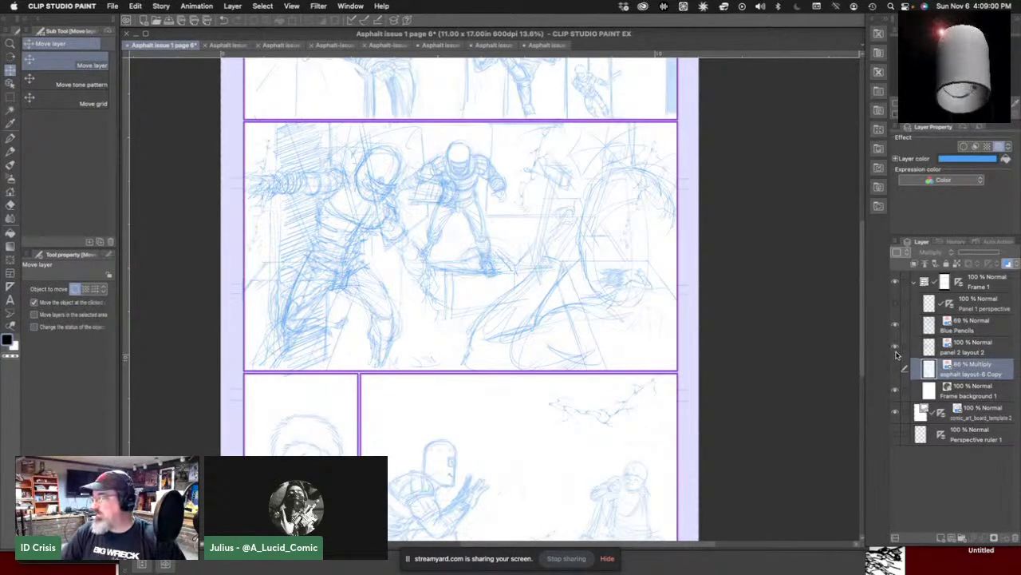
{"action": "left_click", "coordinate": [894, 369]}
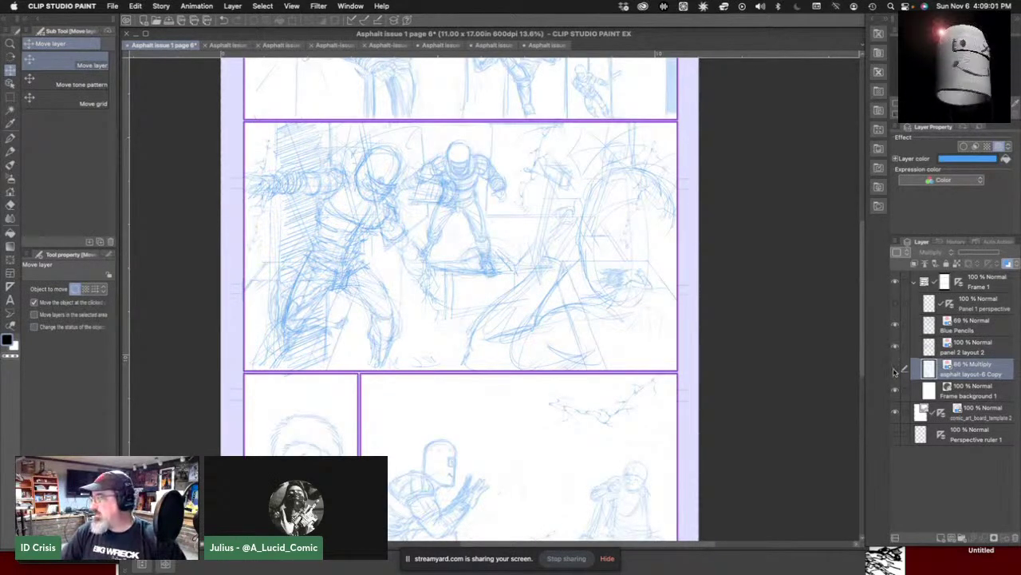
{"action": "left_click", "coordinate": [895, 325]}
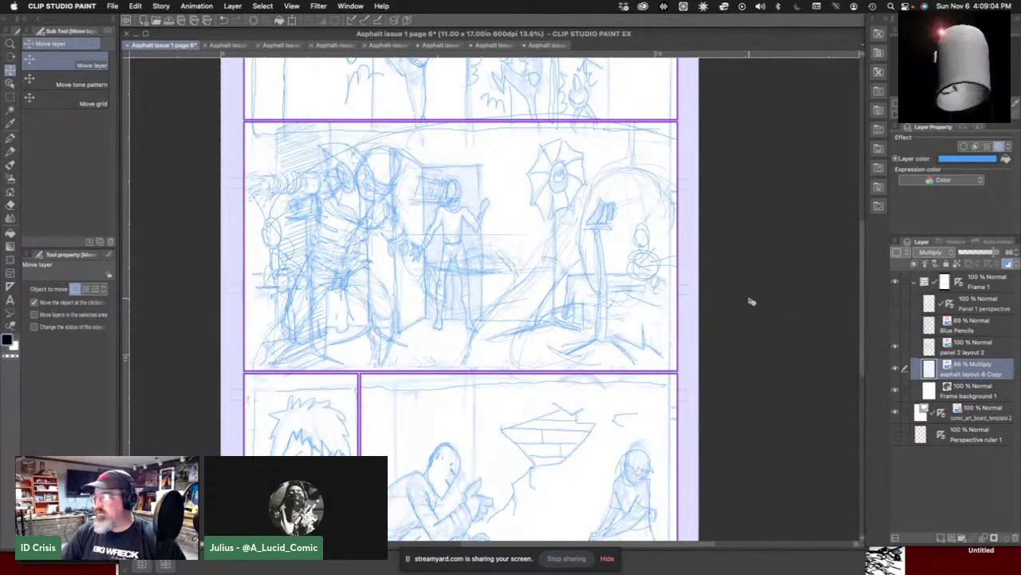
{"action": "left_click", "coordinate": [896, 347]}
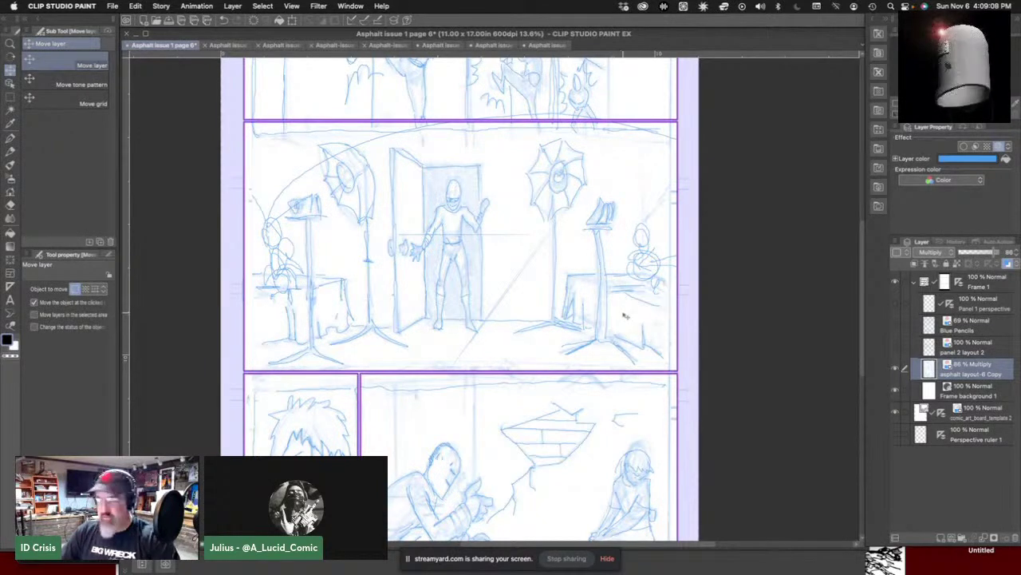
- Examine page 6's rough layout, from the door kick through the doorway scene to the crouching figure
{"action": "scroll", "coordinate": [625, 316], "scroll_direction": "down", "scroll_amount": 2}
{"action": "scroll", "coordinate": [595, 269], "scroll_direction": "down", "scroll_amount": 2}
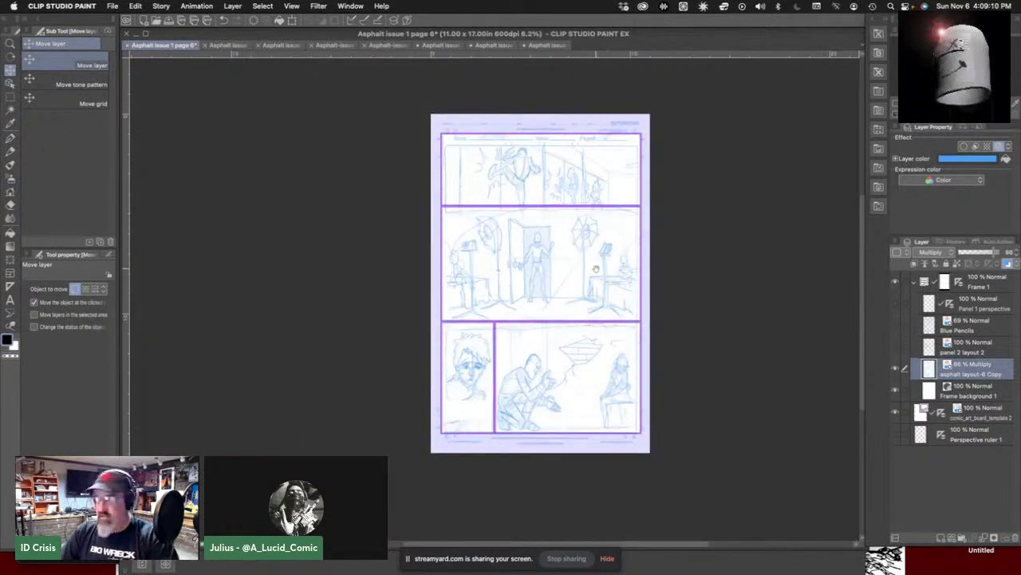
{"action": "scroll", "coordinate": [596, 269], "scroll_direction": "up", "scroll_amount": 3}
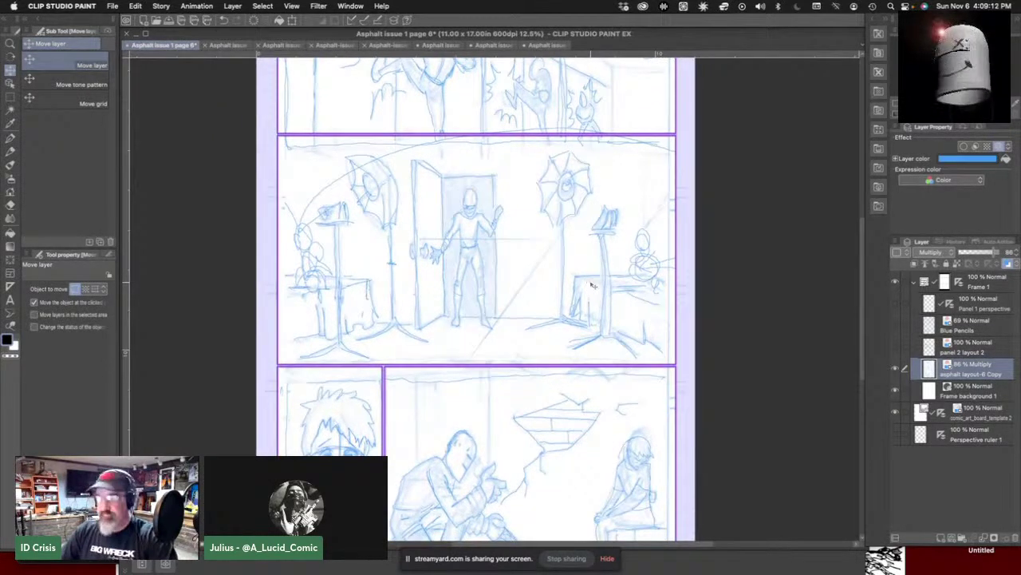
{"action": "left_click", "coordinate": [9, 44]}
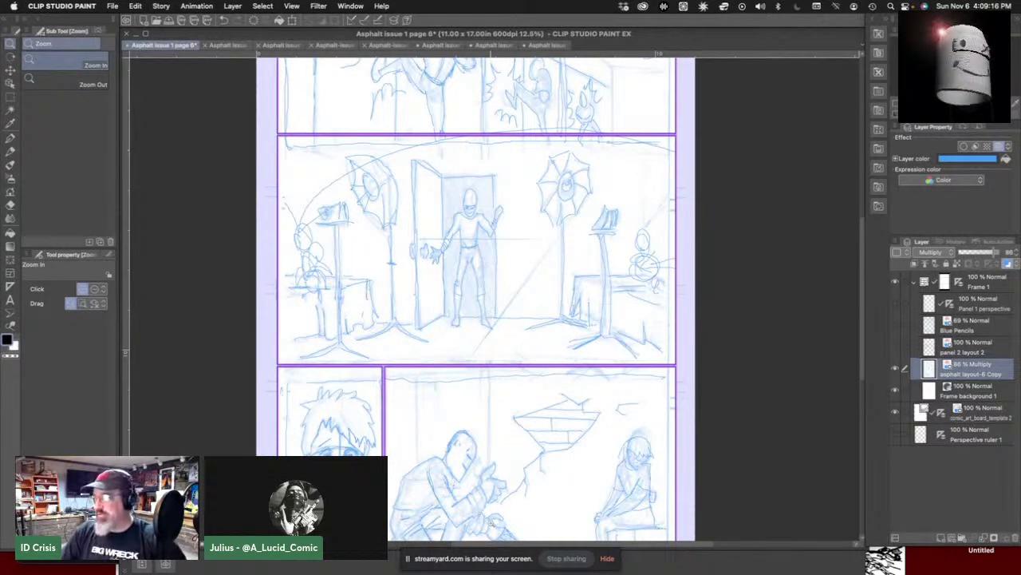
{"action": "scroll", "coordinate": [474, 469], "scroll_direction": "down", "scroll_amount": 2}
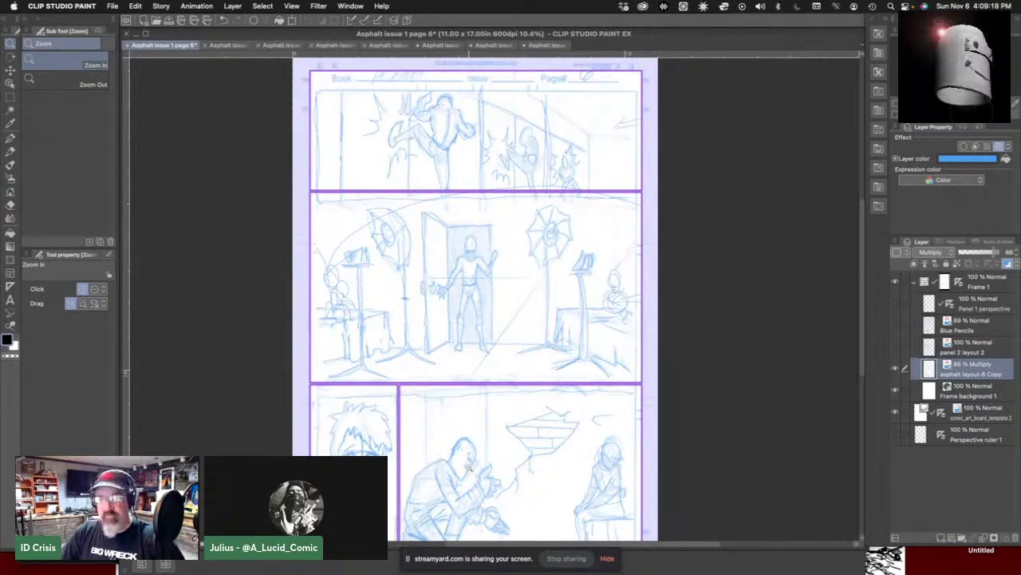
{"action": "left_click_drag", "start_coordinate": [479, 481], "coordinate": [489, 459]}
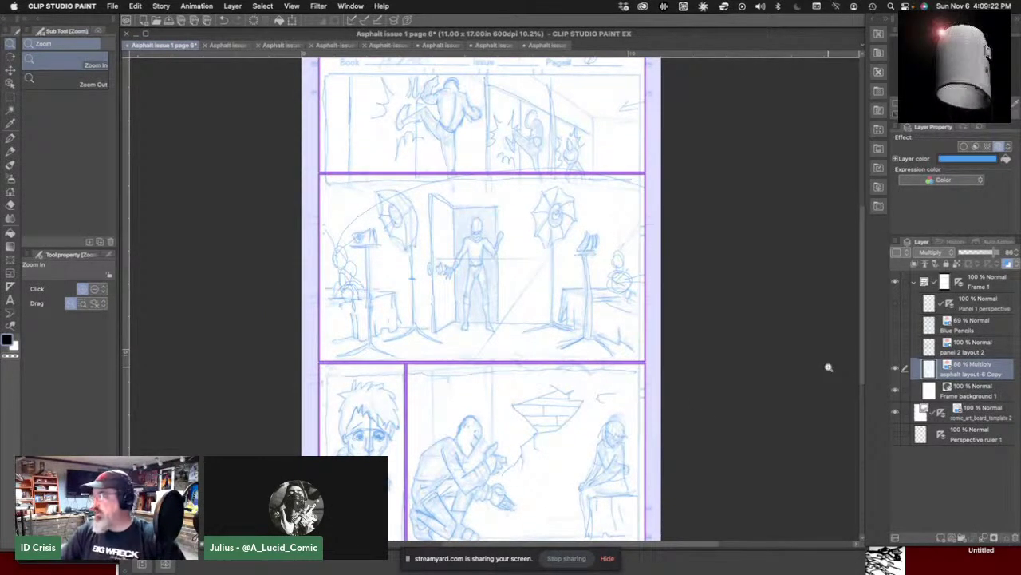
- Show the Blue Pencils layer and compare it with asphalt layout-6 Copy at 12%, 21% and 53% opacity
{"action": "left_click", "coordinate": [896, 326]}
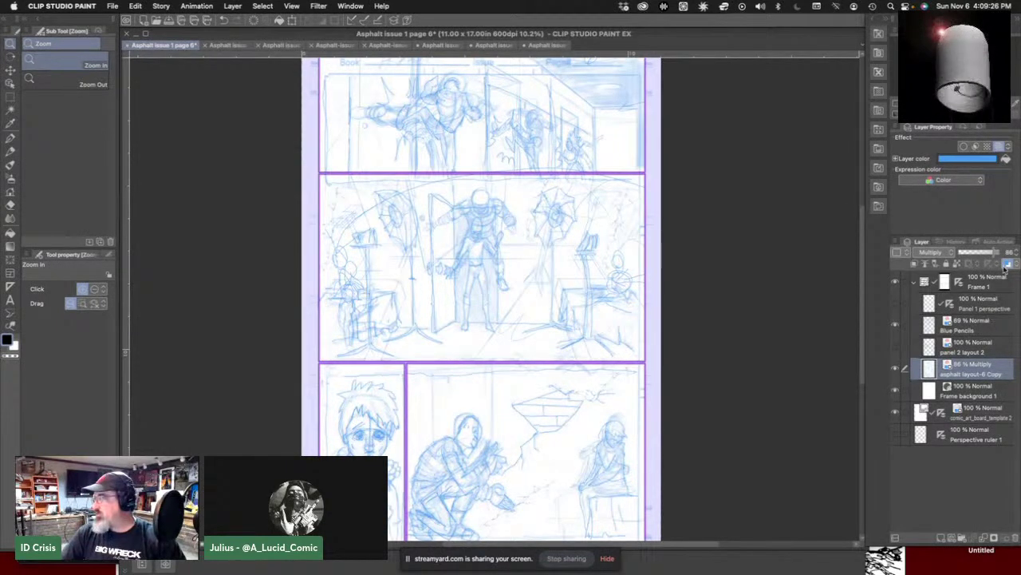
{"action": "left_click", "coordinate": [964, 253]}
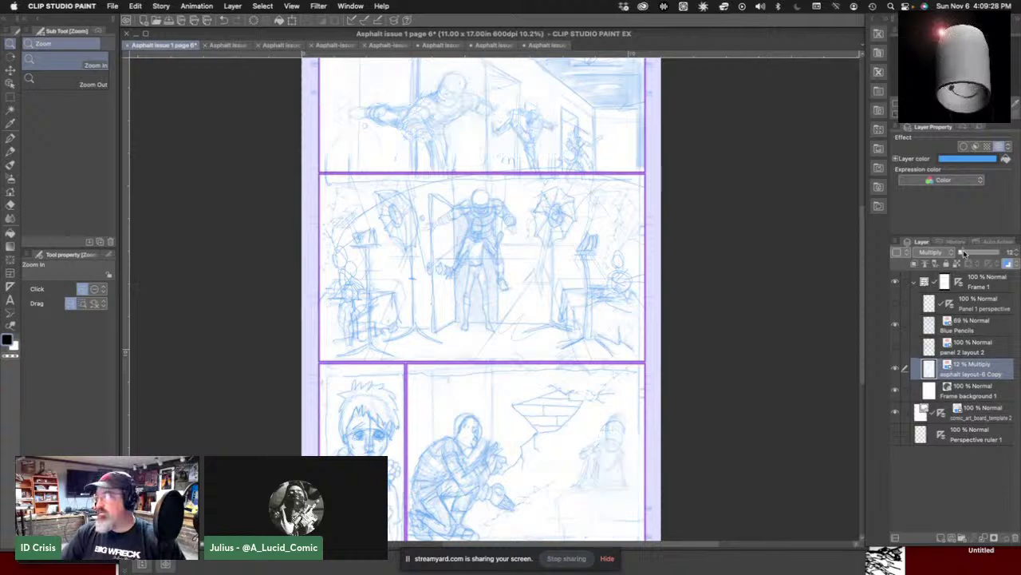
{"action": "left_click", "coordinate": [964, 252]}
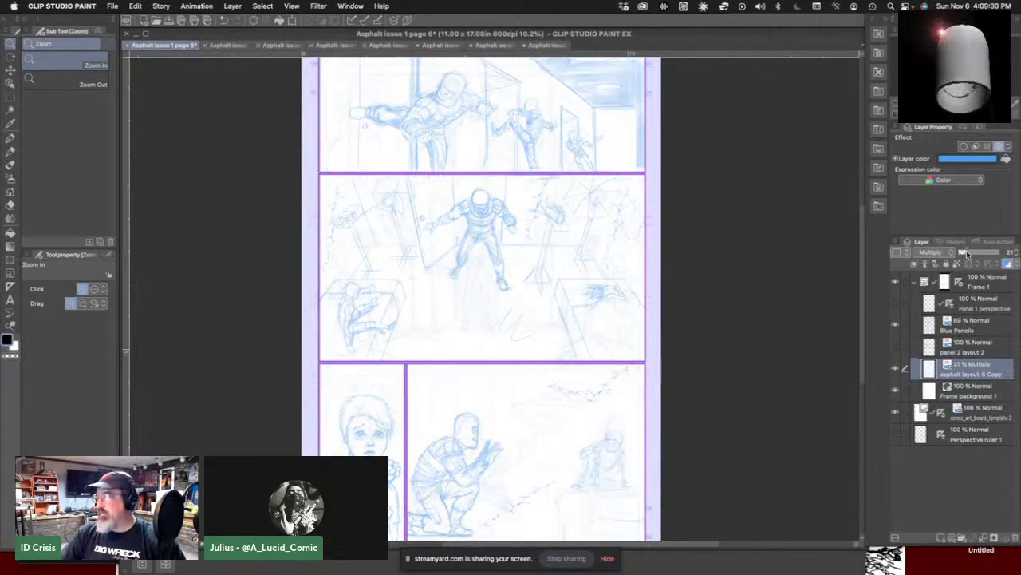
{"action": "left_click", "coordinate": [964, 252]}
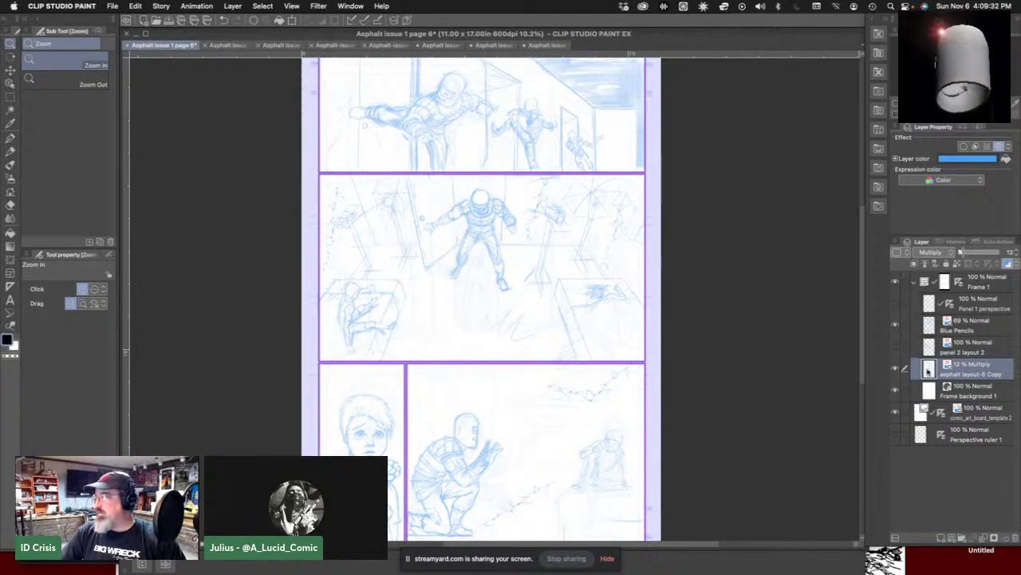
{"action": "left_click", "coordinate": [981, 253]}
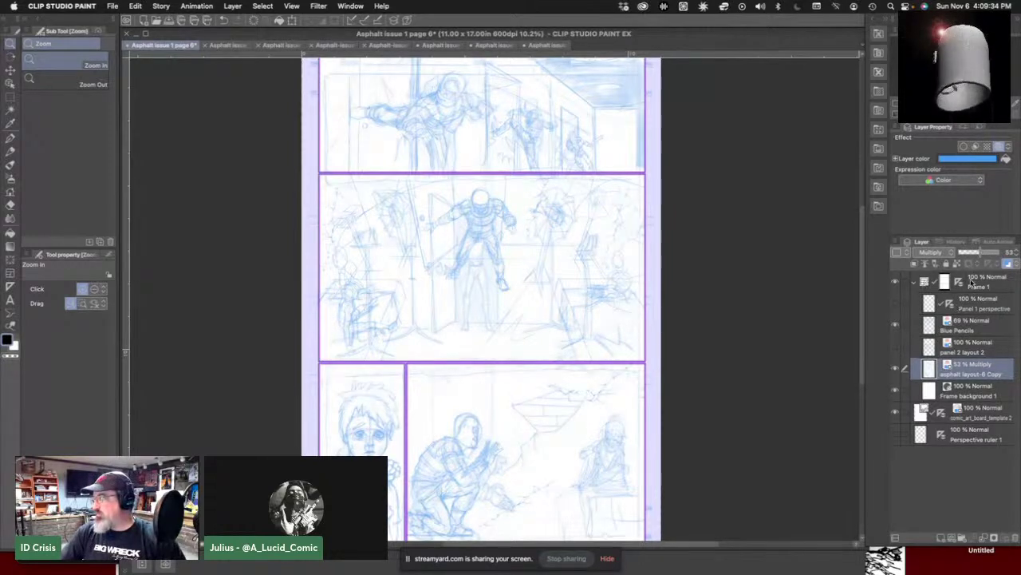
- Hide the Blue Pencils layer and set the asphalt layout-6 Copy layer's opacity to 79%
{"action": "left_click", "coordinate": [894, 325]}
{"action": "left_click", "coordinate": [981, 253]}
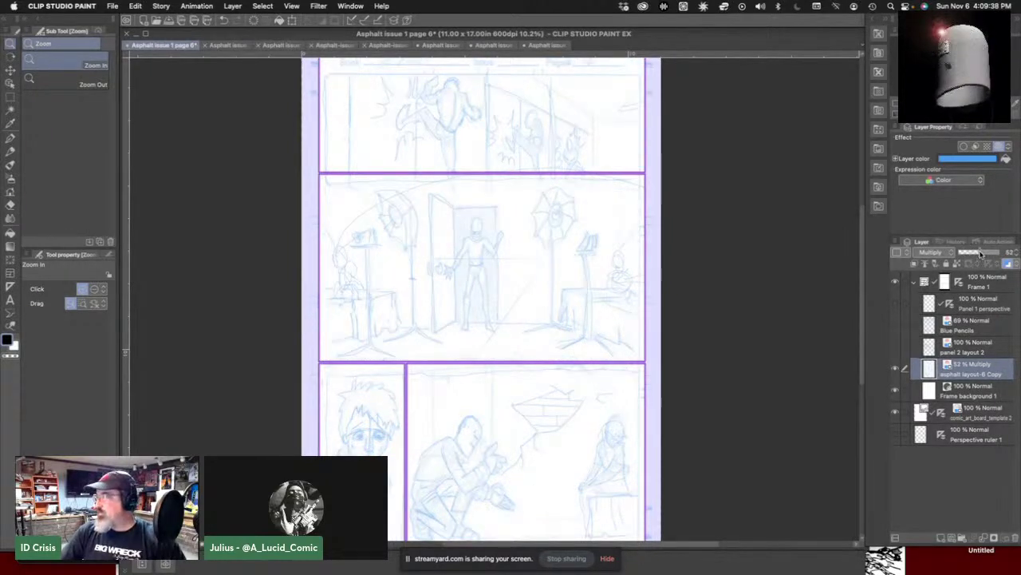
{"action": "left_click_drag", "start_coordinate": [981, 253], "coordinate": [992, 255]}
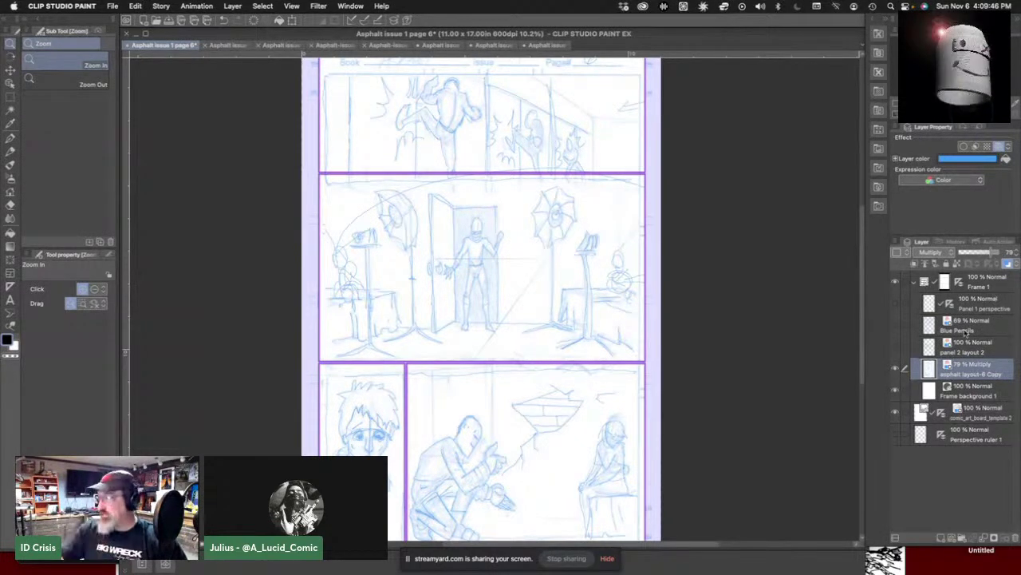
- Show the Blue Pencils layer and hide the panel 2 layout 2 and asphalt layout-6 Copy layers to view panel 2's pencils
{"action": "left_click", "coordinate": [896, 347]}
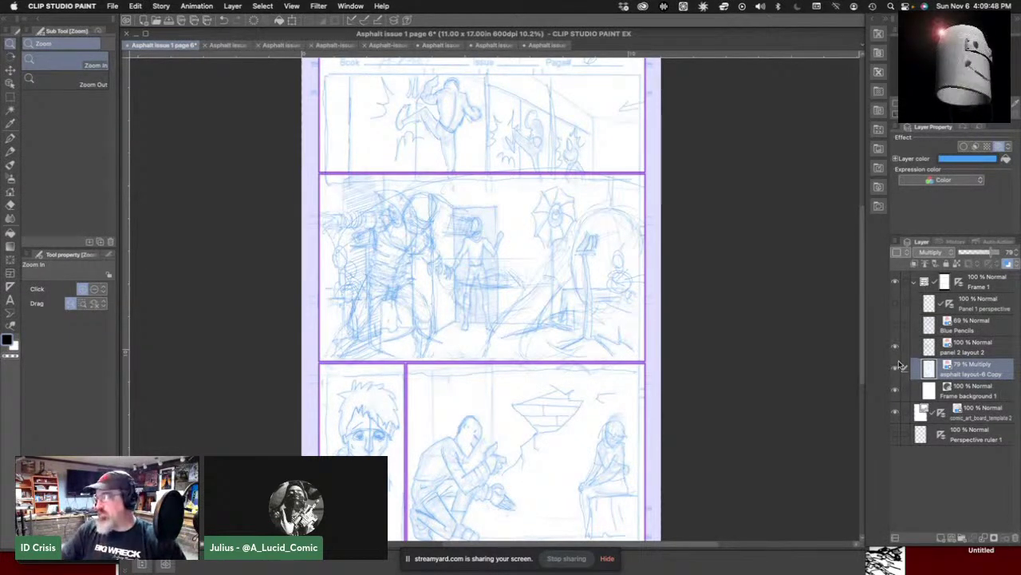
{"action": "left_click", "coordinate": [896, 347]}
{"action": "left_click", "coordinate": [896, 324]}
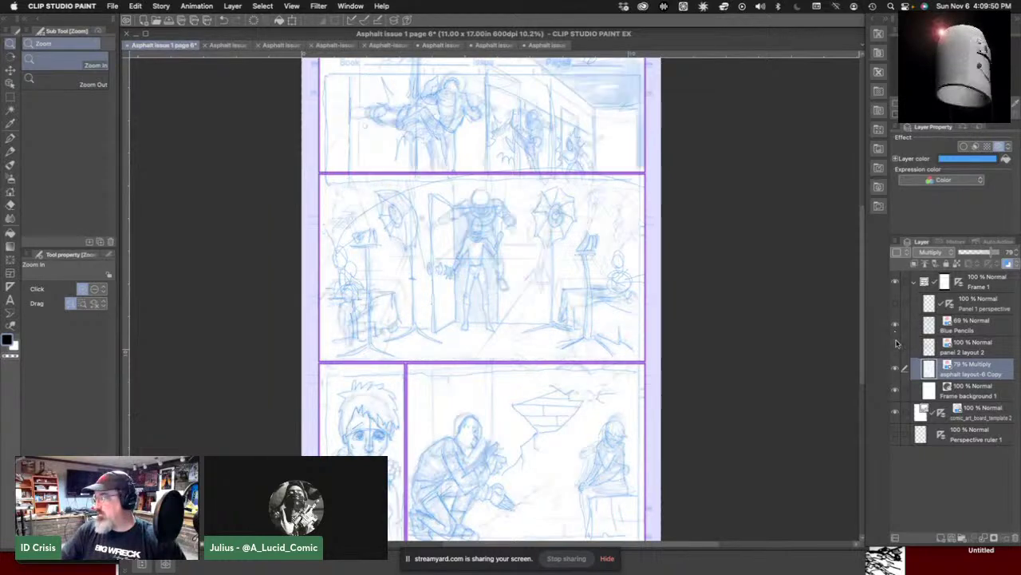
{"action": "left_click", "coordinate": [896, 370]}
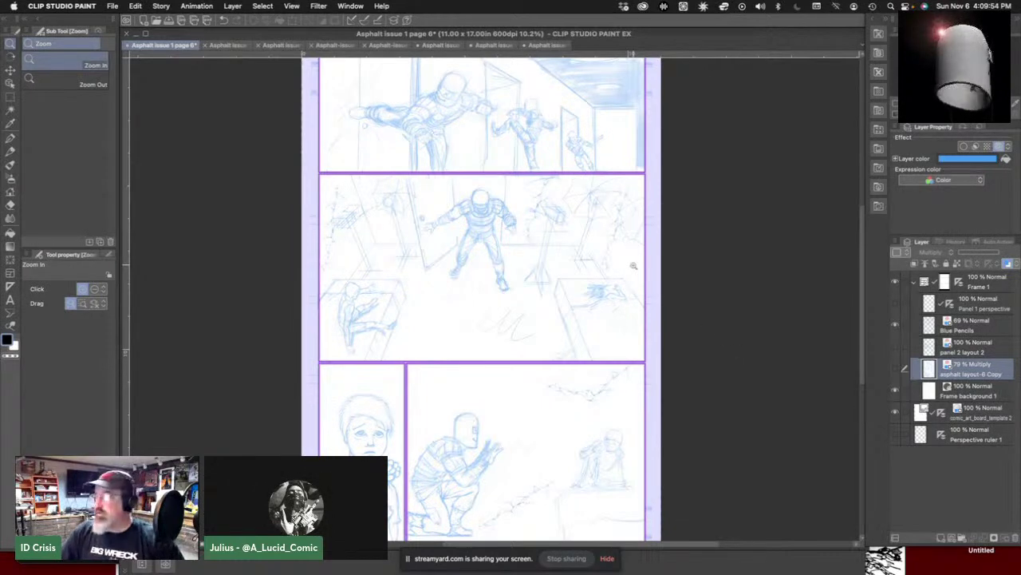
{"action": "scroll", "coordinate": [564, 314], "scroll_direction": "up", "scroll_amount": 4}
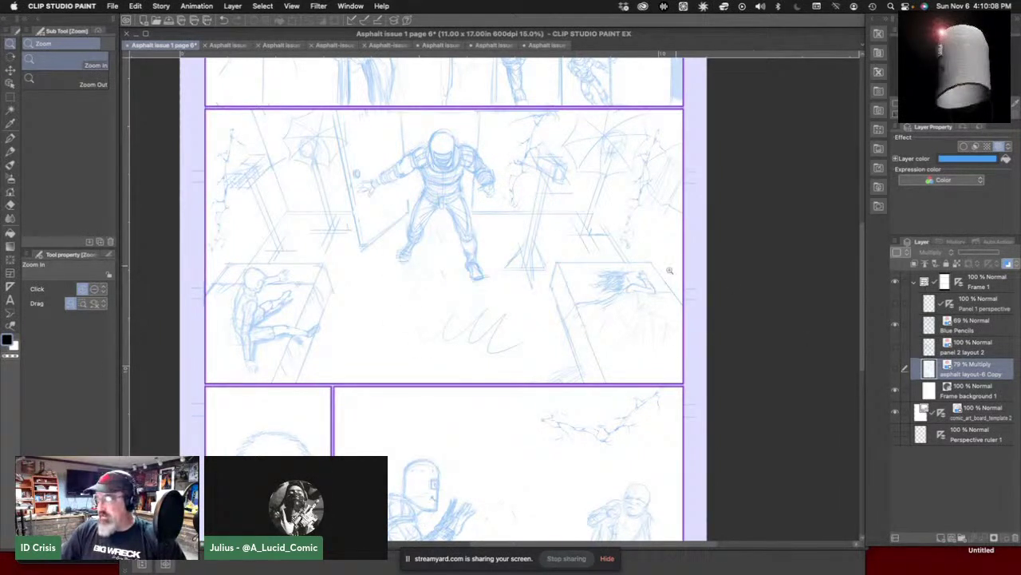
- Show only the panel 2 layout 2 sketch by hiding Blue Pencils, and make it the active layer for the Real pencil
{"action": "left_click", "coordinate": [896, 348]}
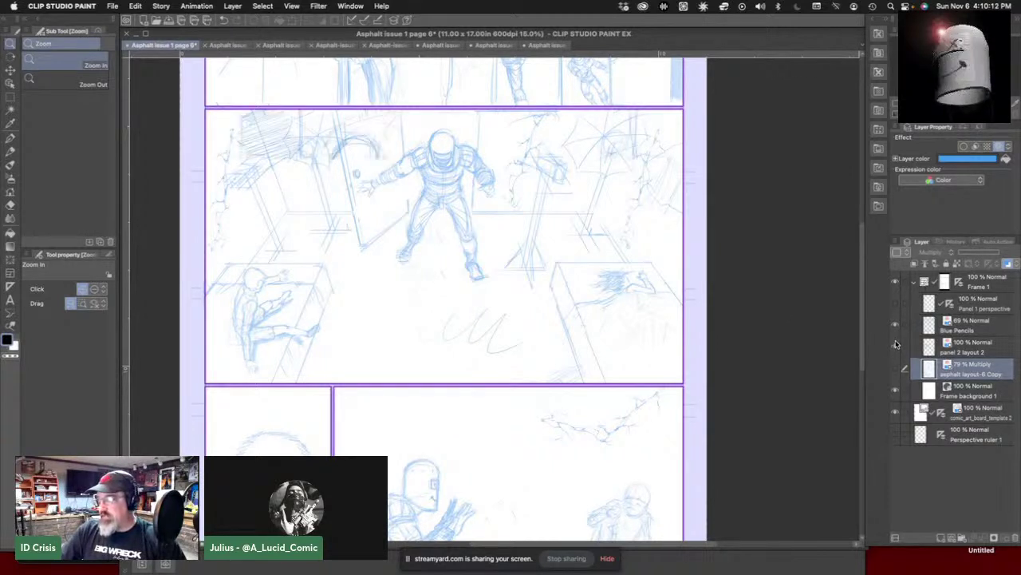
{"action": "left_click", "coordinate": [894, 326]}
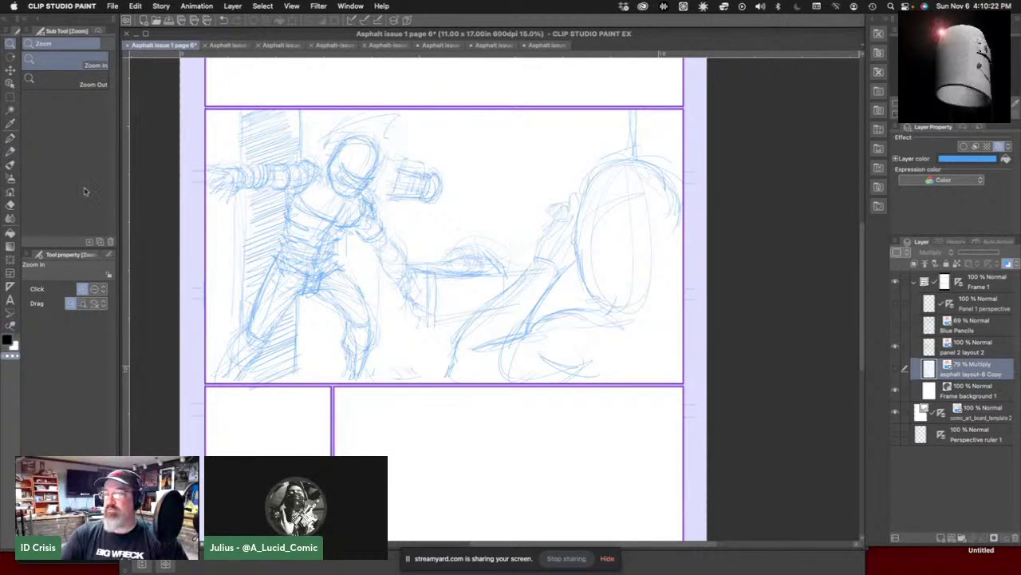
{"action": "left_click", "coordinate": [10, 151]}
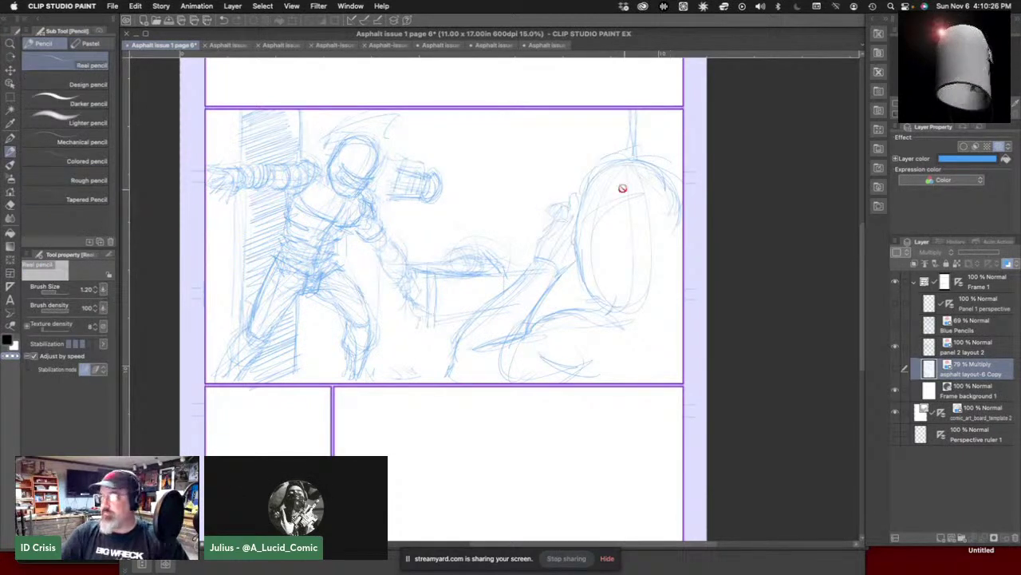
{"action": "left_click", "coordinate": [896, 368]}
{"action": "left_click", "coordinate": [896, 368]}
{"action": "left_click", "coordinate": [957, 352]}
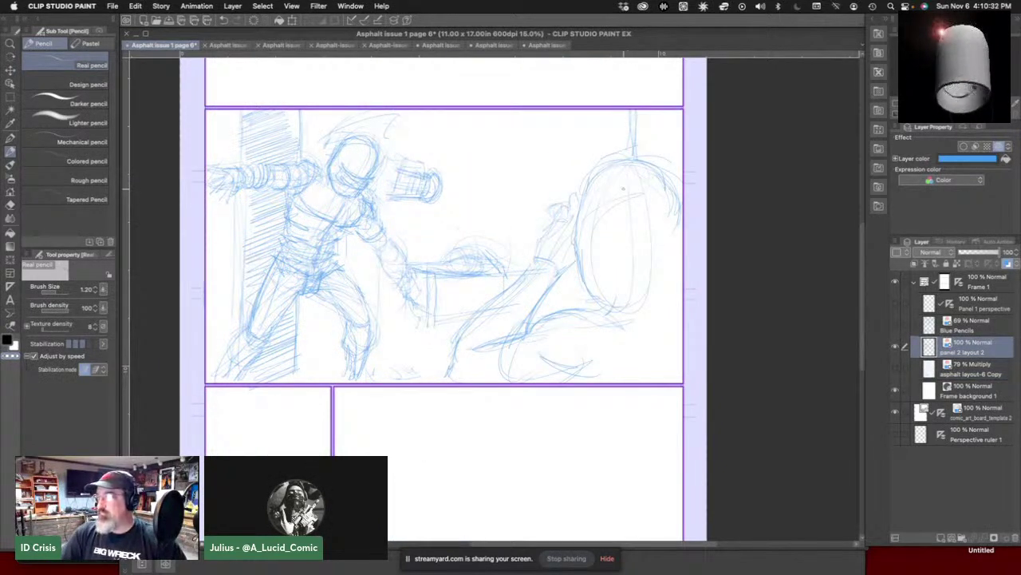
- Compare the Blue Pencils version of panel 2 with the panel 2 layout 2 sketch by toggling both layers, leaving only the sketch shown
{"action": "left_click", "coordinate": [895, 325]}
{"action": "left_click", "coordinate": [896, 347]}
{"action": "left_click", "coordinate": [897, 346]}
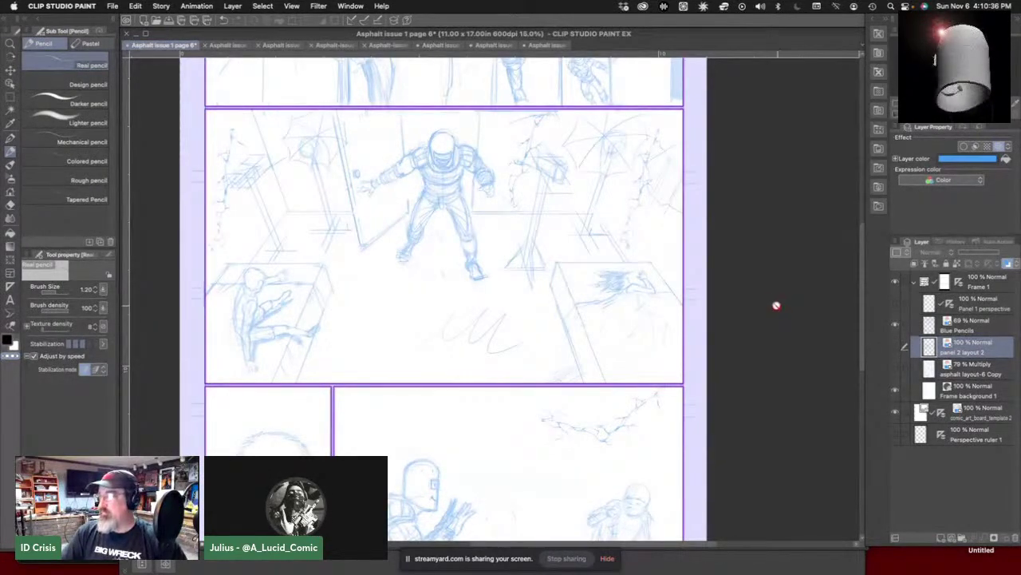
{"action": "left_click", "coordinate": [897, 346]}
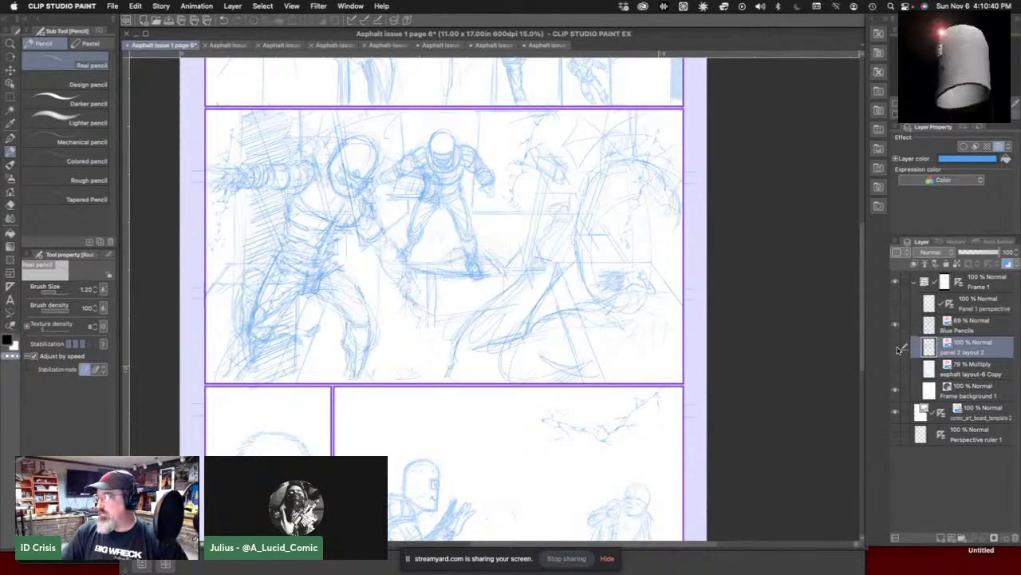
{"action": "left_click", "coordinate": [897, 346]}
{"action": "left_click", "coordinate": [897, 346]}
{"action": "left_click", "coordinate": [897, 346]}
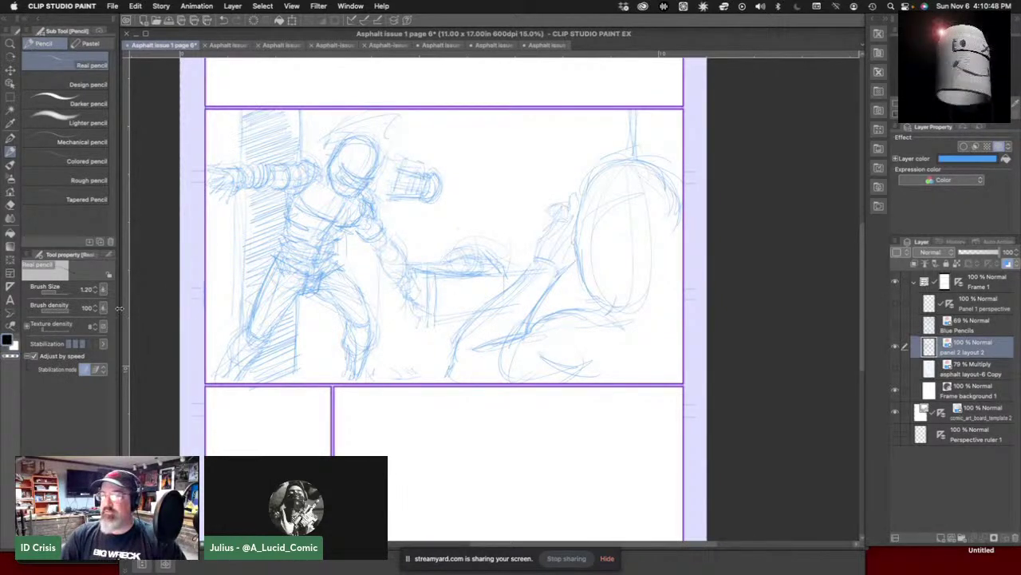
- Sketch quick pencil marks on the panel 2 layout 2 layer in the empty area between the armored figure and the hanging oval
{"action": "mouse_move", "coordinate": [491, 225]}
{"action": "left_mouse_down"}
{"action": "mouse_move", "coordinate": [511, 182]}
{"action": "mouse_move", "coordinate": [515, 257]}
{"action": "left_mouse_up"}
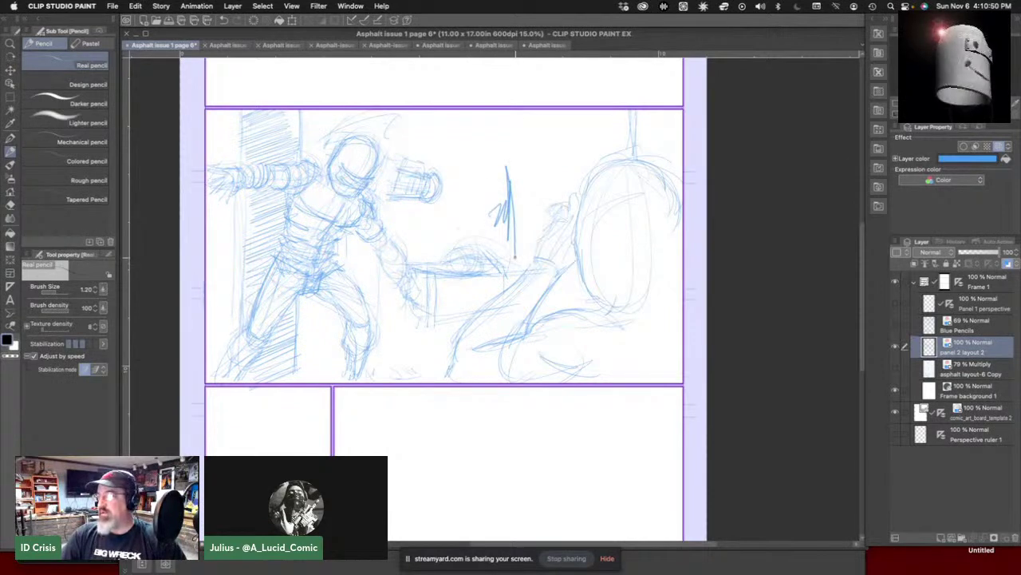
{"action": "mouse_move", "coordinate": [435, 150]}
{"action": "left_mouse_down"}
{"action": "mouse_move", "coordinate": [557, 138]}
{"action": "mouse_move", "coordinate": [533, 140]}
{"action": "left_mouse_up"}
{"action": "left_click_drag", "start_coordinate": [391, 173], "coordinate": [399, 226]}
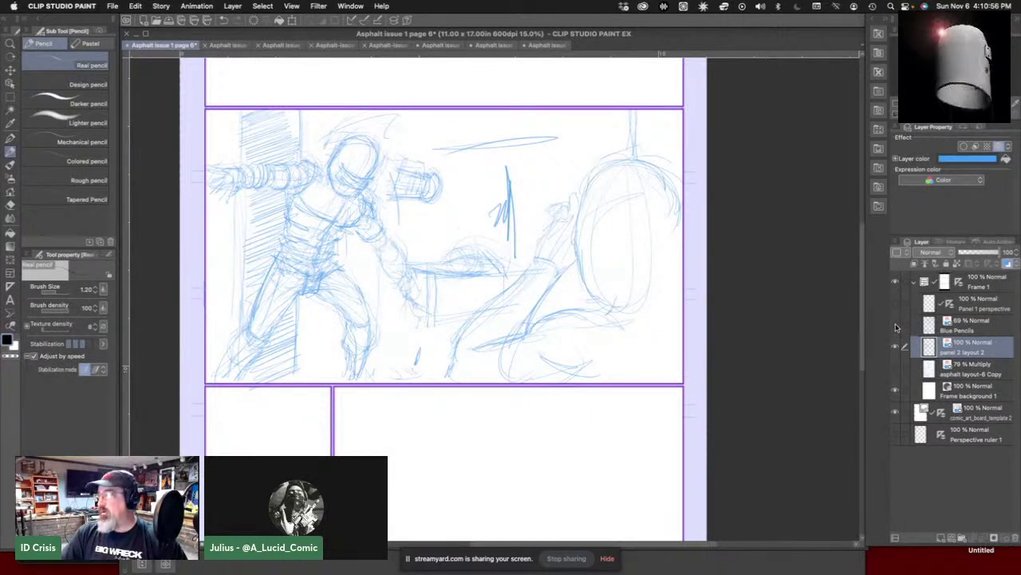
- Show Blue Pencils, hide panel 2 layout 2, and scribble a rough oval on the floor area of panel 2 in Blue Pencils
{"action": "left_click", "coordinate": [895, 324]}
{"action": "left_click", "coordinate": [963, 327]}
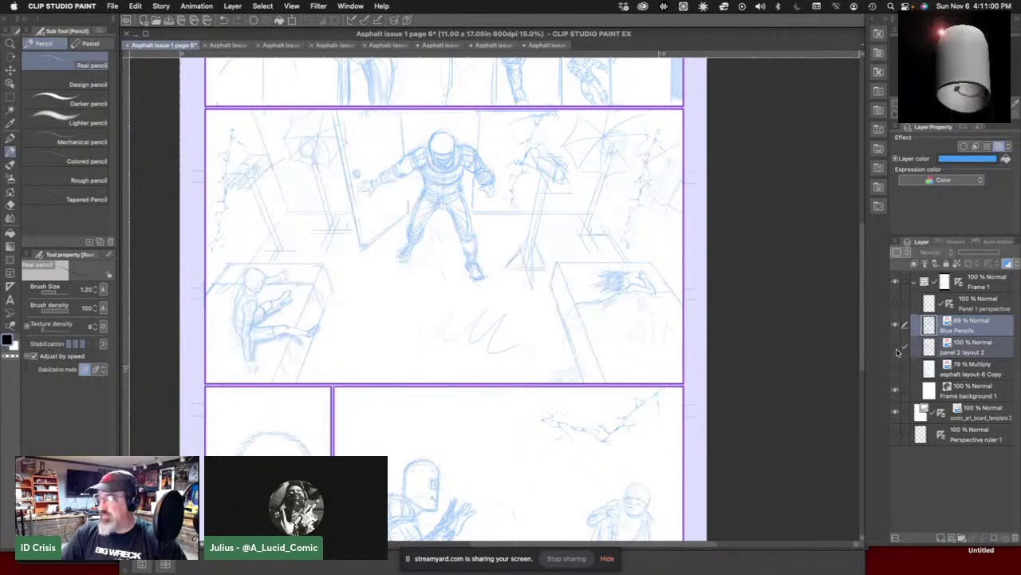
{"action": "left_click", "coordinate": [895, 346]}
{"action": "scroll", "coordinate": [594, 316], "scroll_direction": "down", "scroll_amount": 2}
{"action": "scroll", "coordinate": [524, 430], "scroll_direction": "down", "scroll_amount": 3}
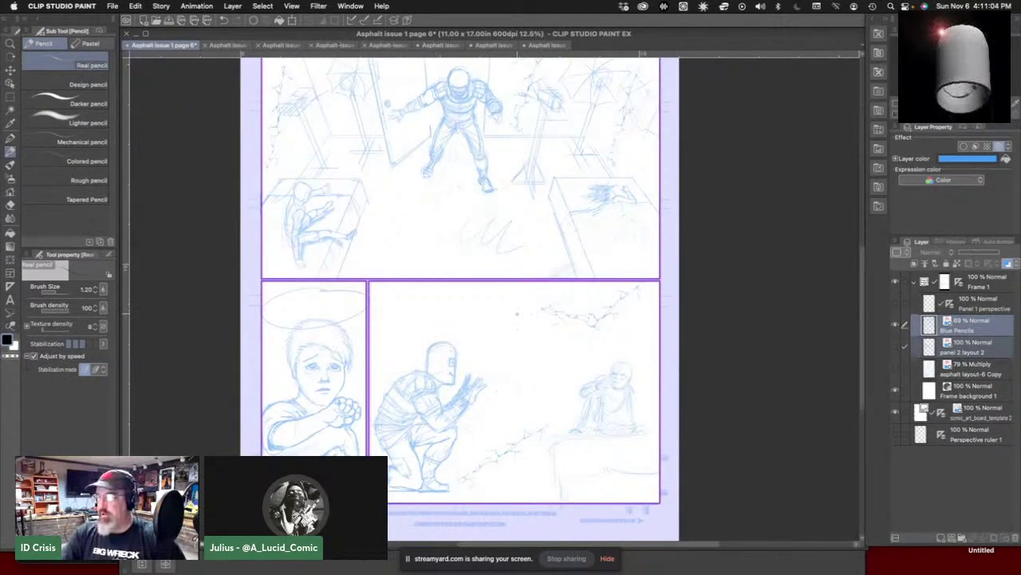
{"action": "scroll", "coordinate": [483, 331], "scroll_direction": "up", "scroll_amount": 3}
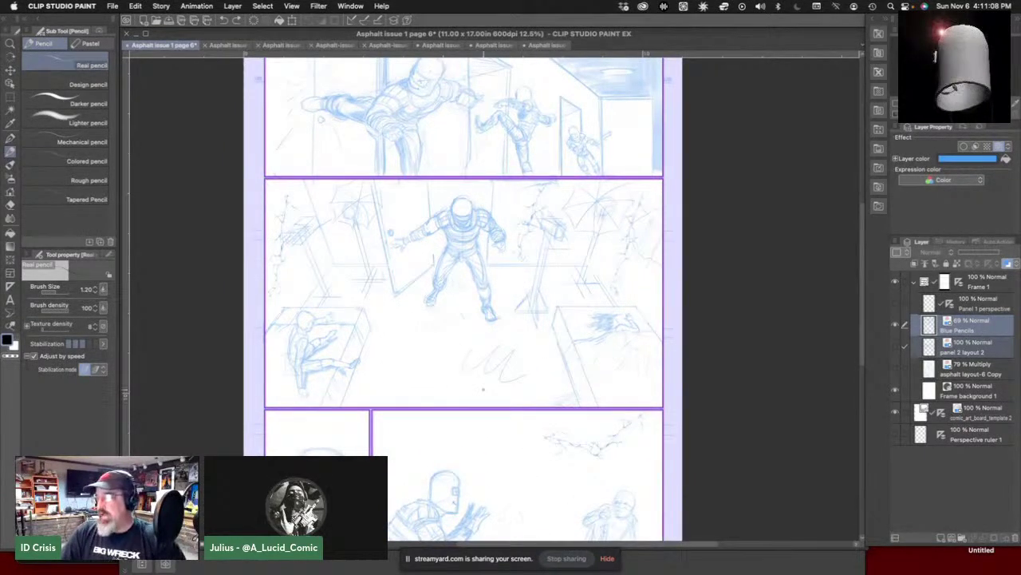
{"action": "left_click_drag", "start_coordinate": [534, 360], "coordinate": [545, 367]}
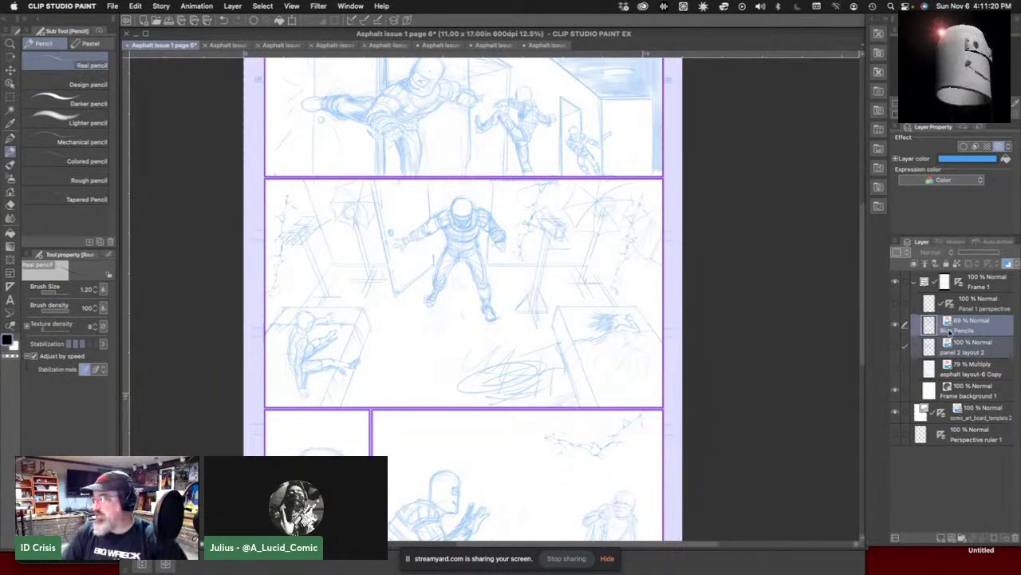
- Delete the panel 2 layout 2 layer and save page 6
{"action": "double_click", "coordinate": [895, 349]}
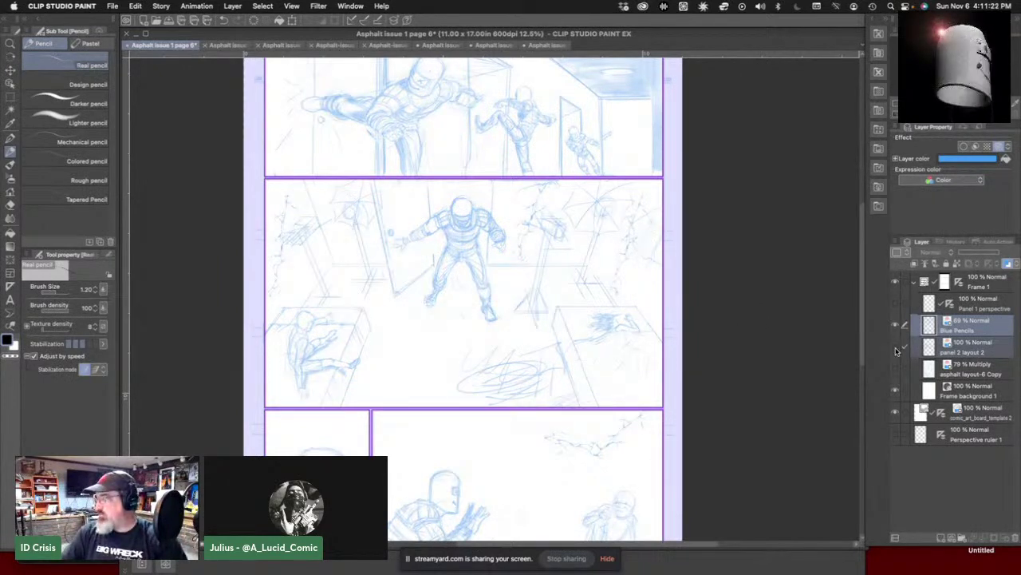
{"action": "left_click", "coordinate": [895, 349]}
{"action": "left_click", "coordinate": [895, 349]}
{"action": "mouse_move", "coordinate": [962, 348]}
{"action": "left_mouse_down"}
{"action": "mouse_move", "coordinate": [975, 399]}
{"action": "mouse_move", "coordinate": [984, 345]}
{"action": "left_mouse_up"}
{"action": "left_click_drag", "start_coordinate": [983, 352], "coordinate": [1015, 536]}
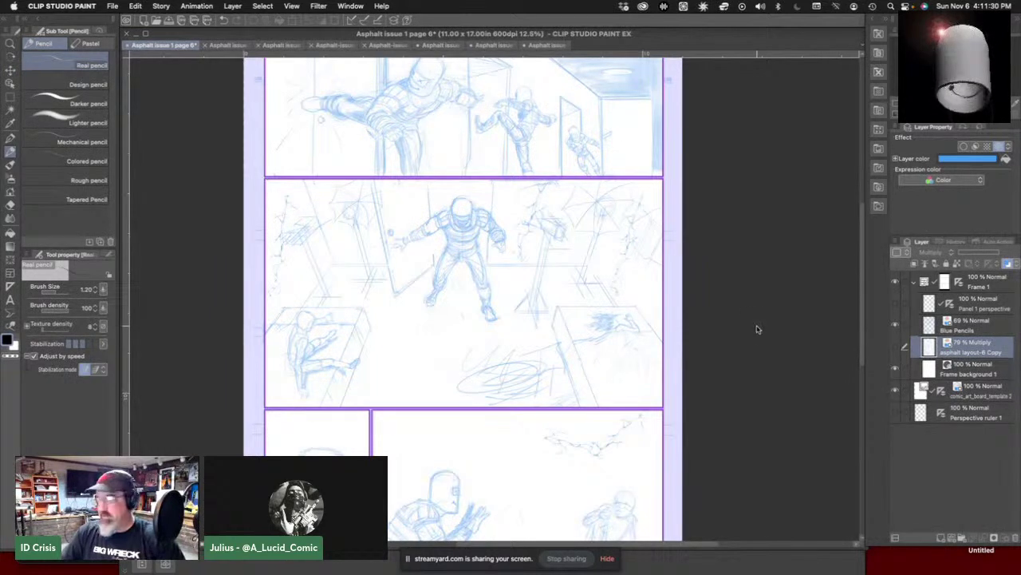
{"action": "key", "text": "super+s"}
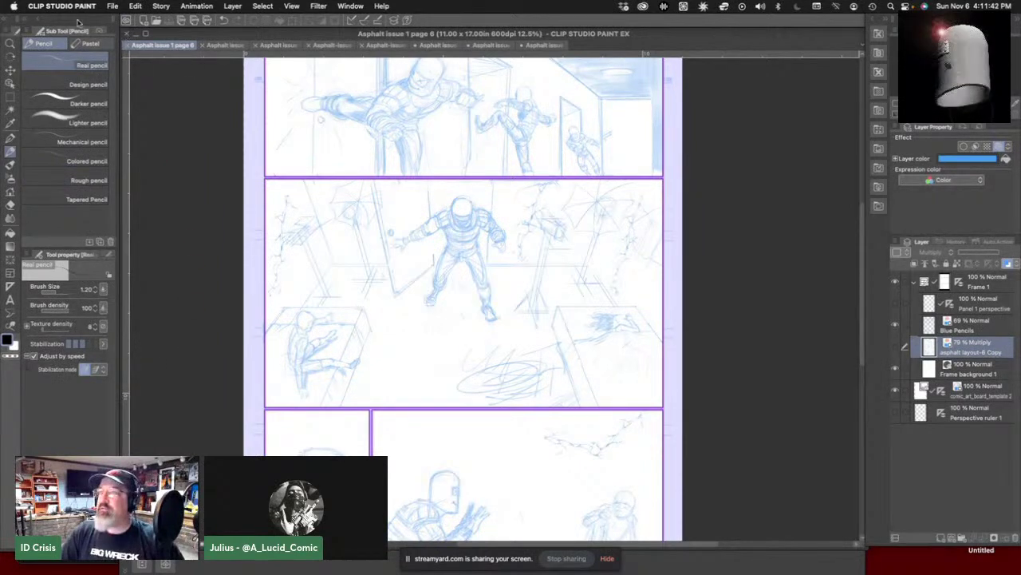
{"action": "left_click", "coordinate": [111, 6]}
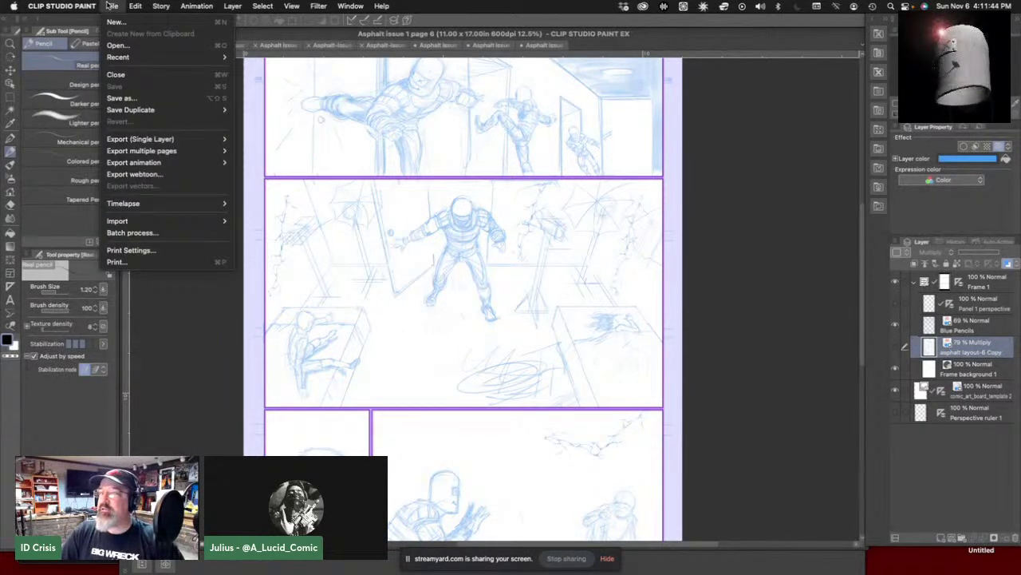
{"action": "mouse_move", "coordinate": [62, 6]}
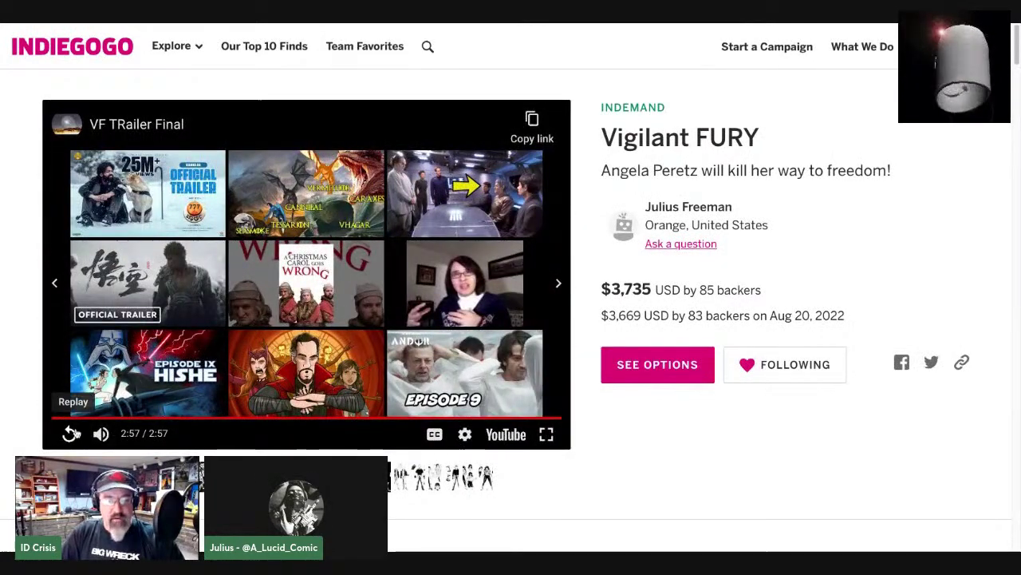
- Switch to the Vigilant FURY campaign page on Indiegogo and replay its trailer in full screen
{"action": "left_click", "coordinate": [71, 433]}
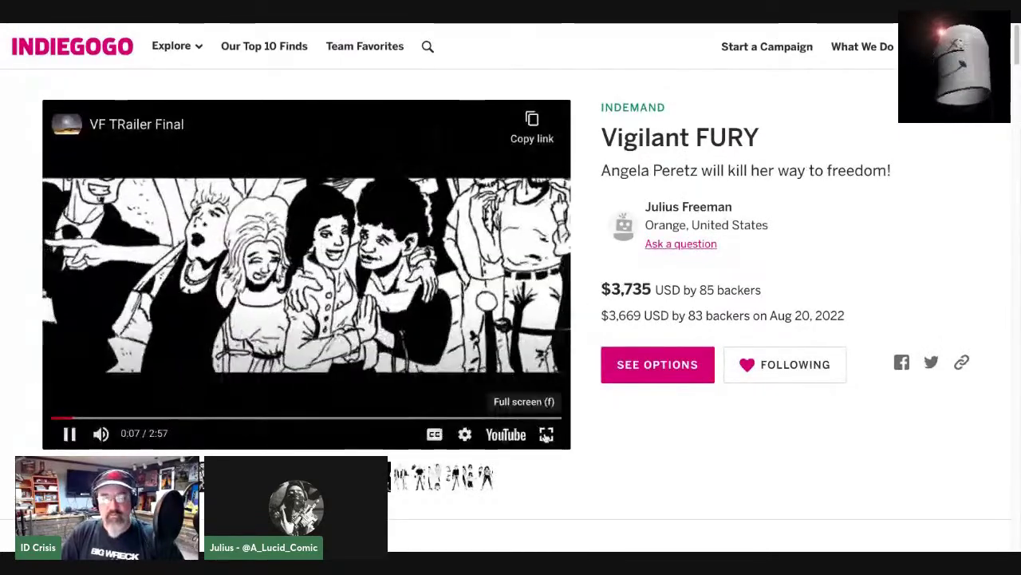
{"action": "left_click", "coordinate": [546, 434]}
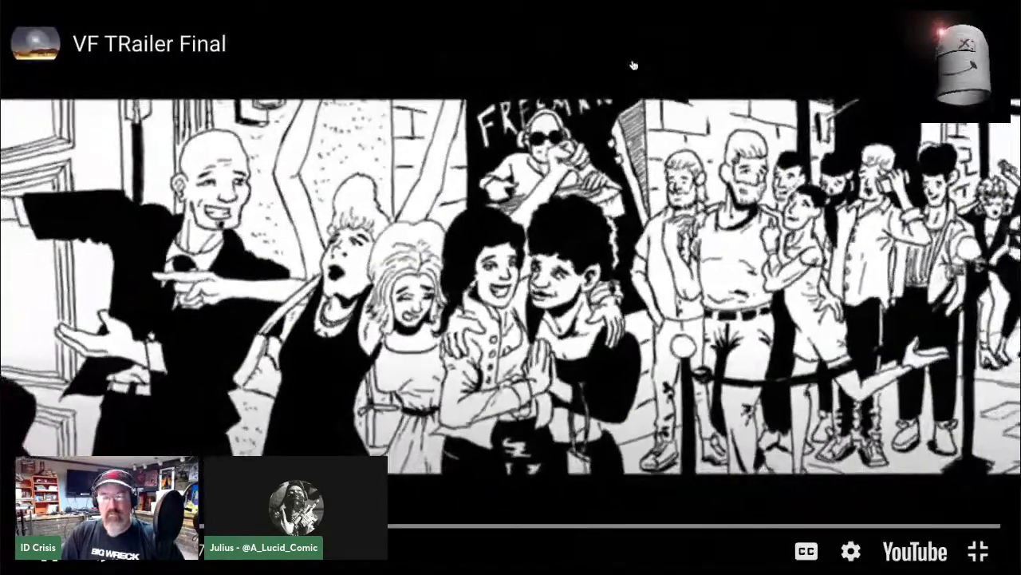